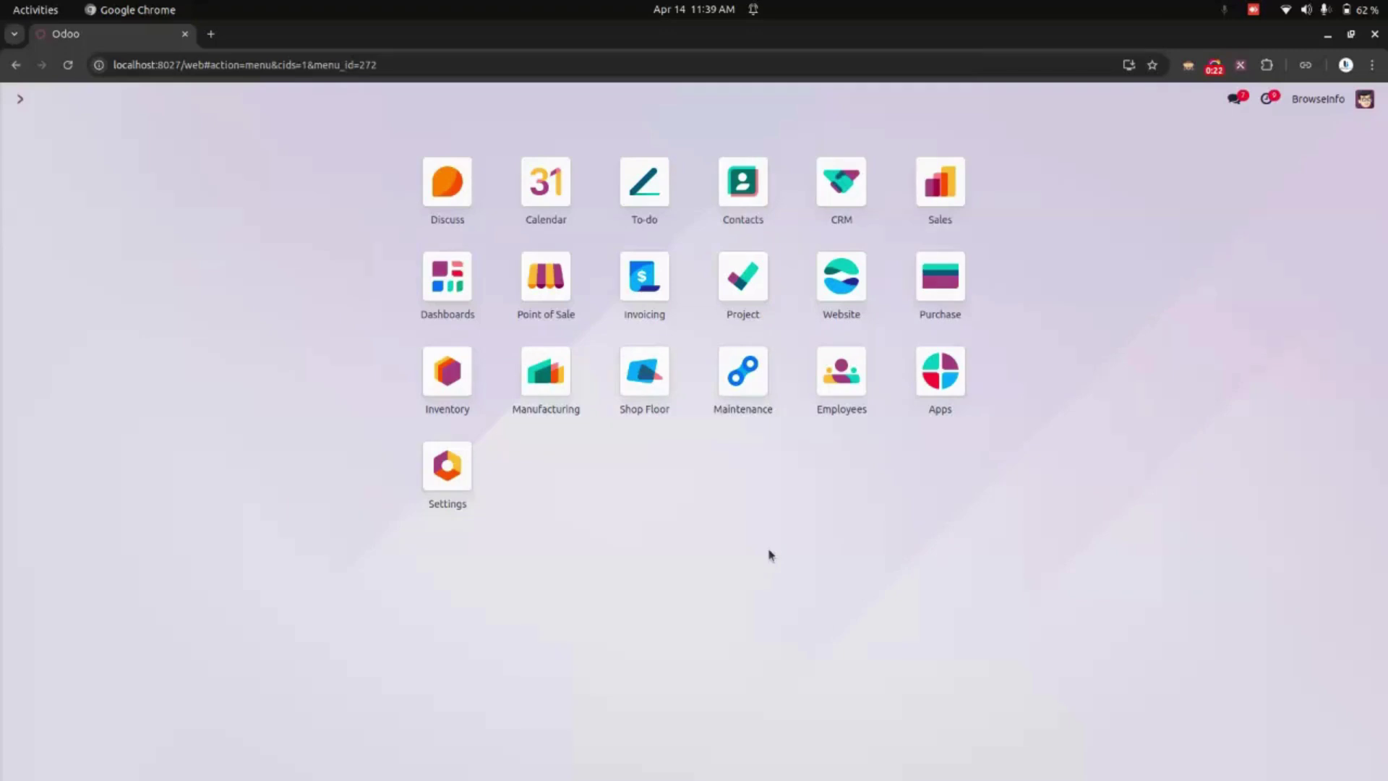
Open the Sale Checklist items list under Sales configuration.
click(953, 204)
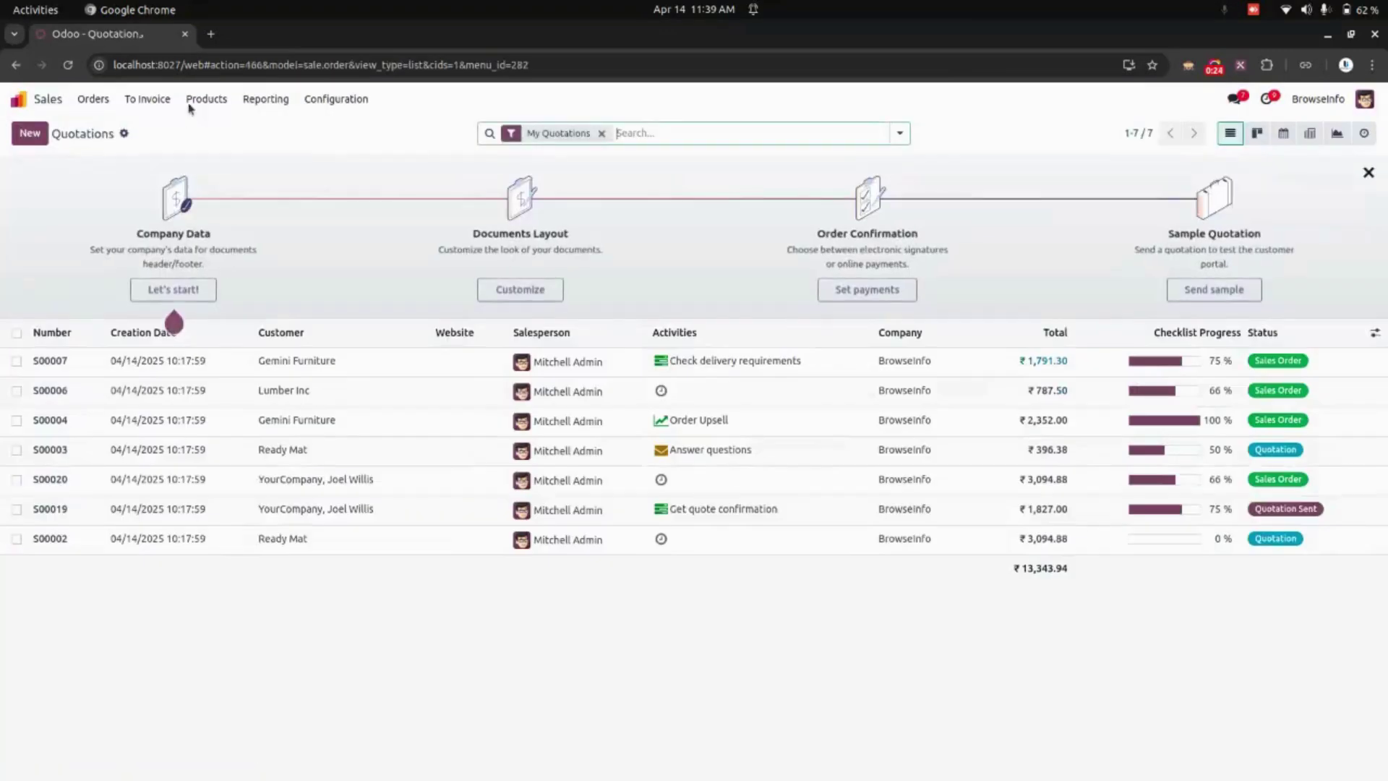
click(334, 99)
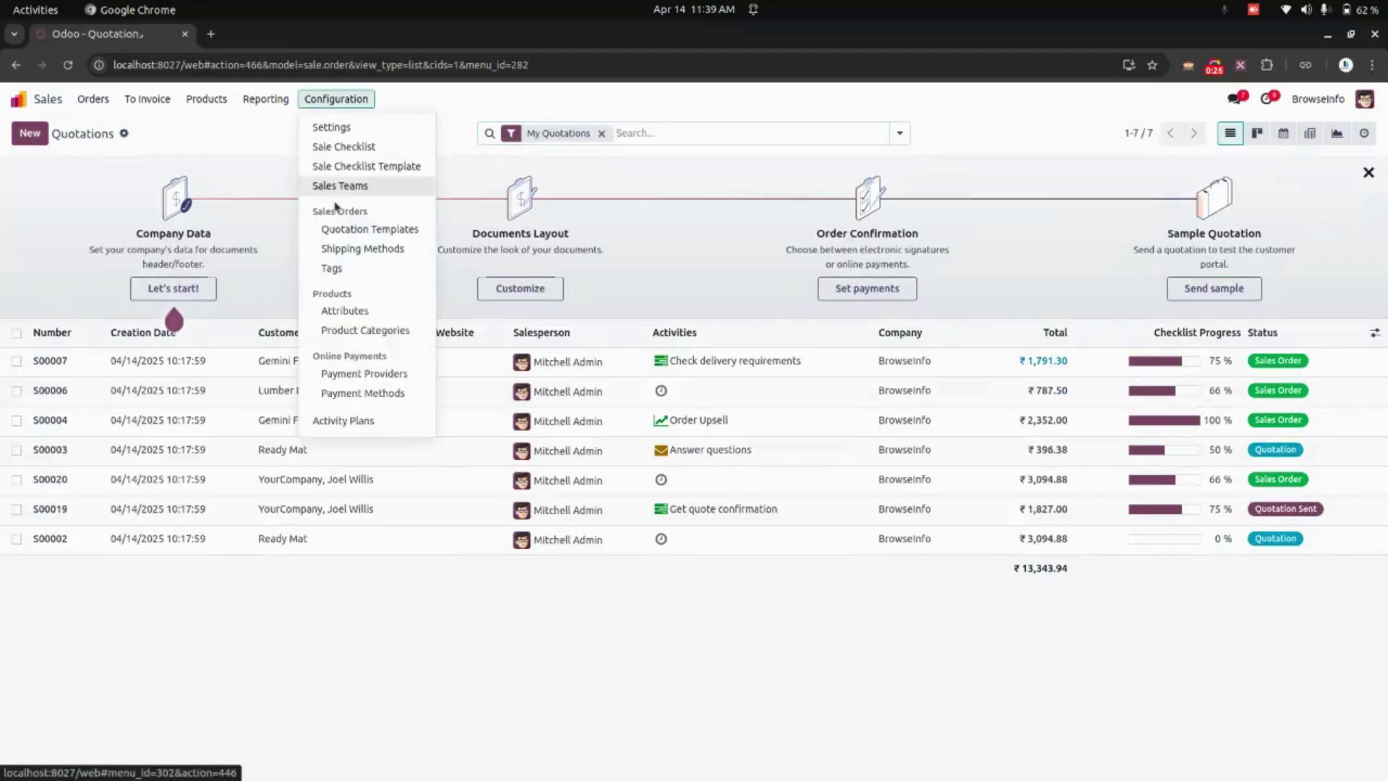
click(393, 148)
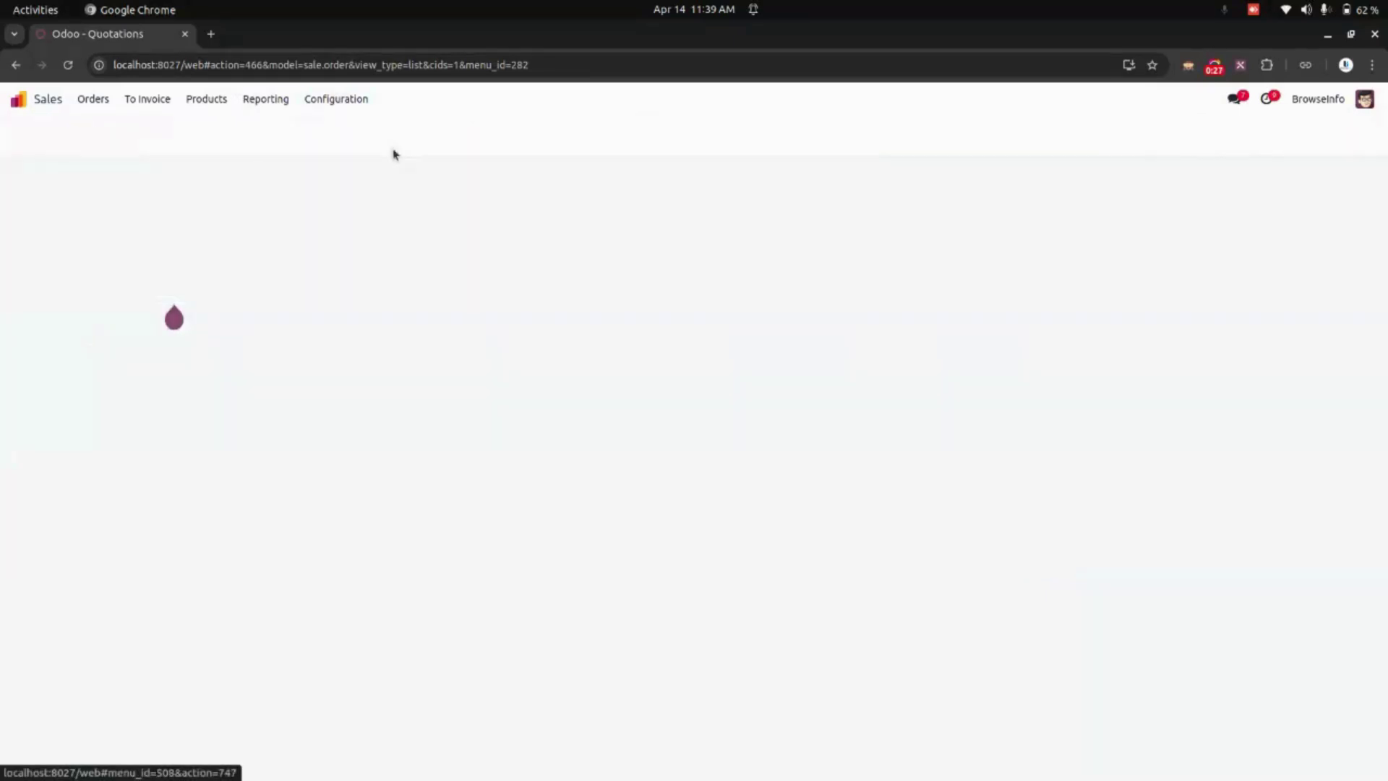
Review the Proposal & Quotation sale checklist template, then go back to Quotations.
click(356, 105)
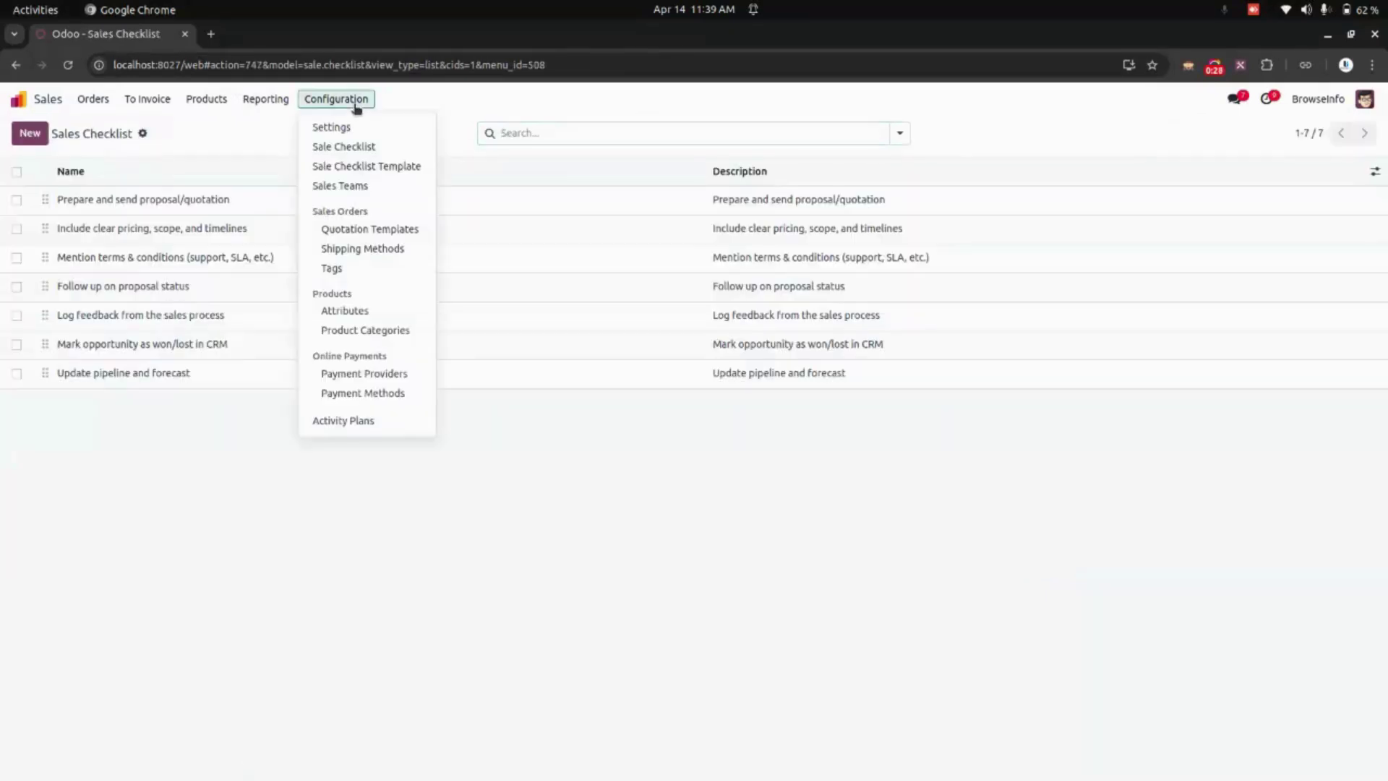
click(412, 167)
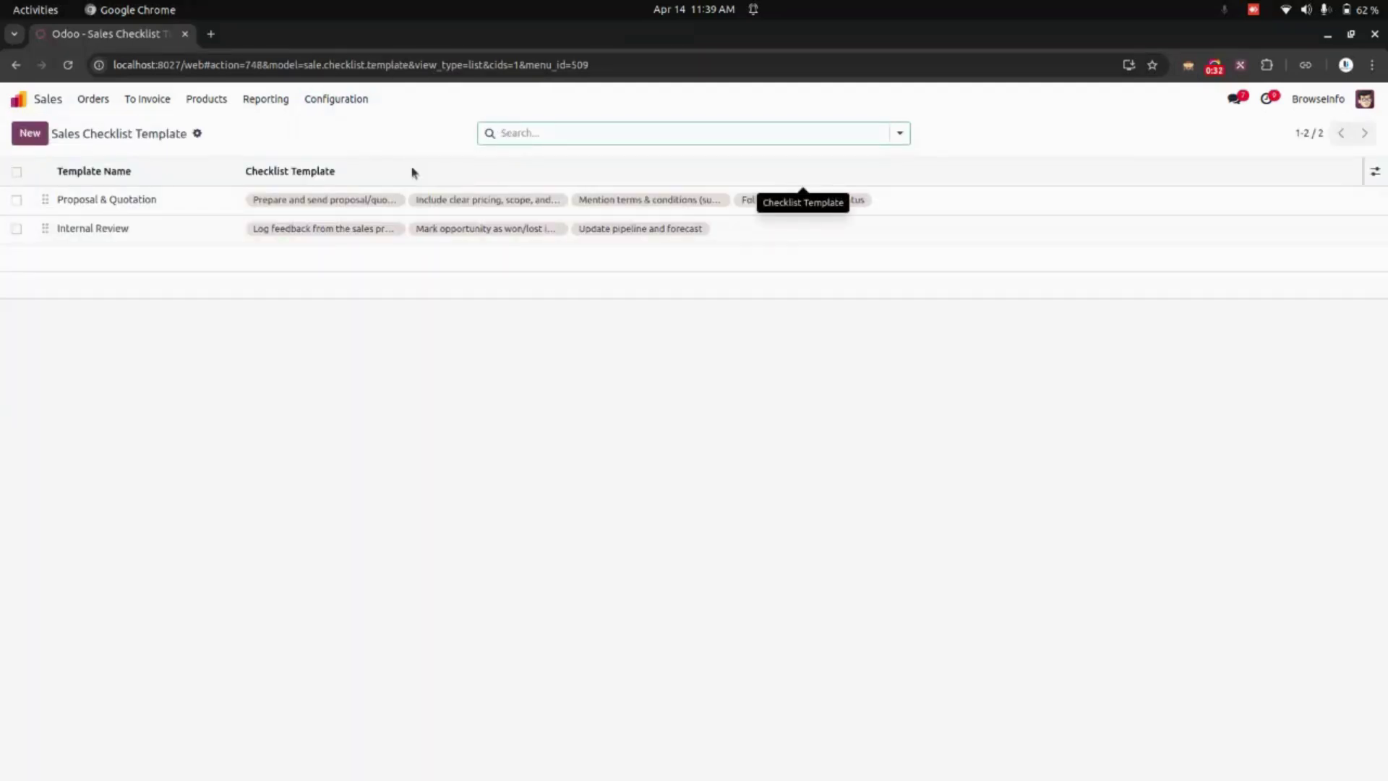
click(241, 203)
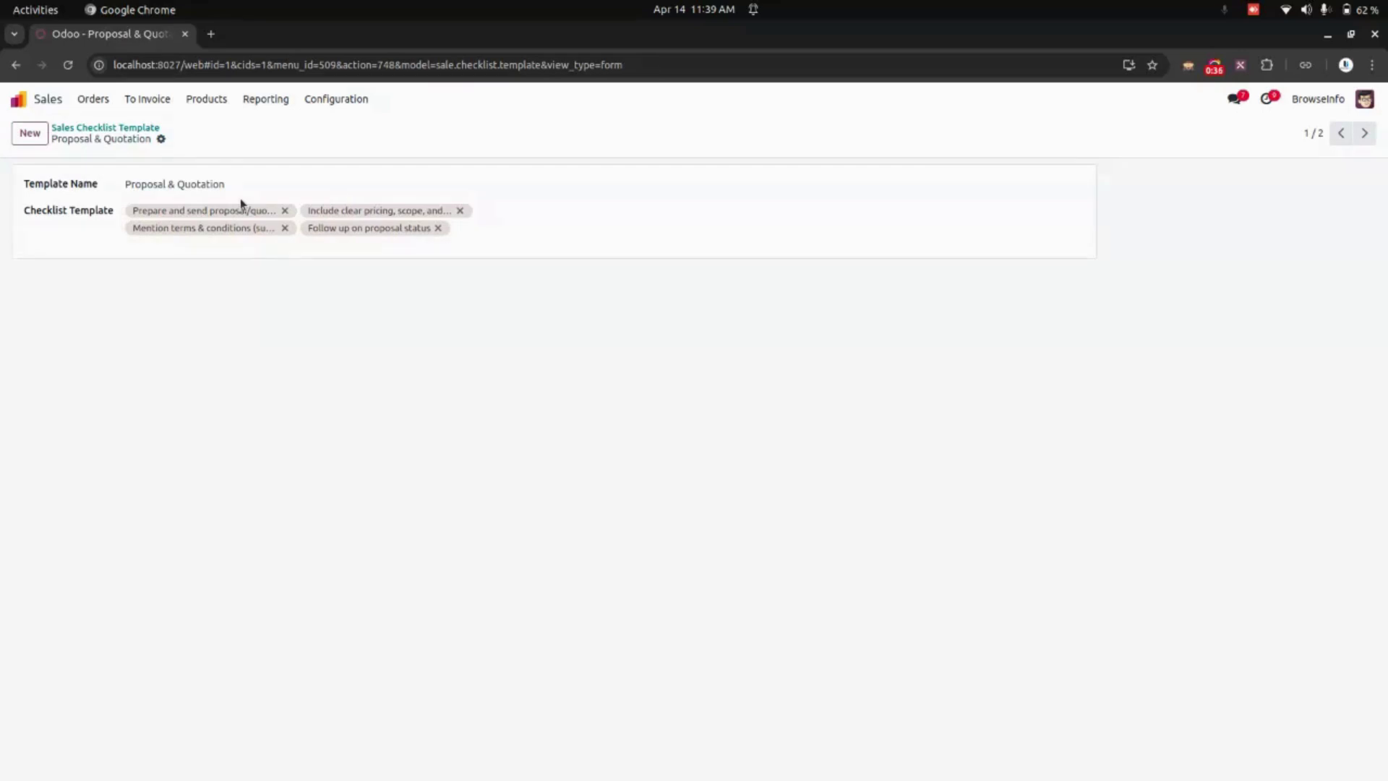
click(92, 99)
click(119, 128)
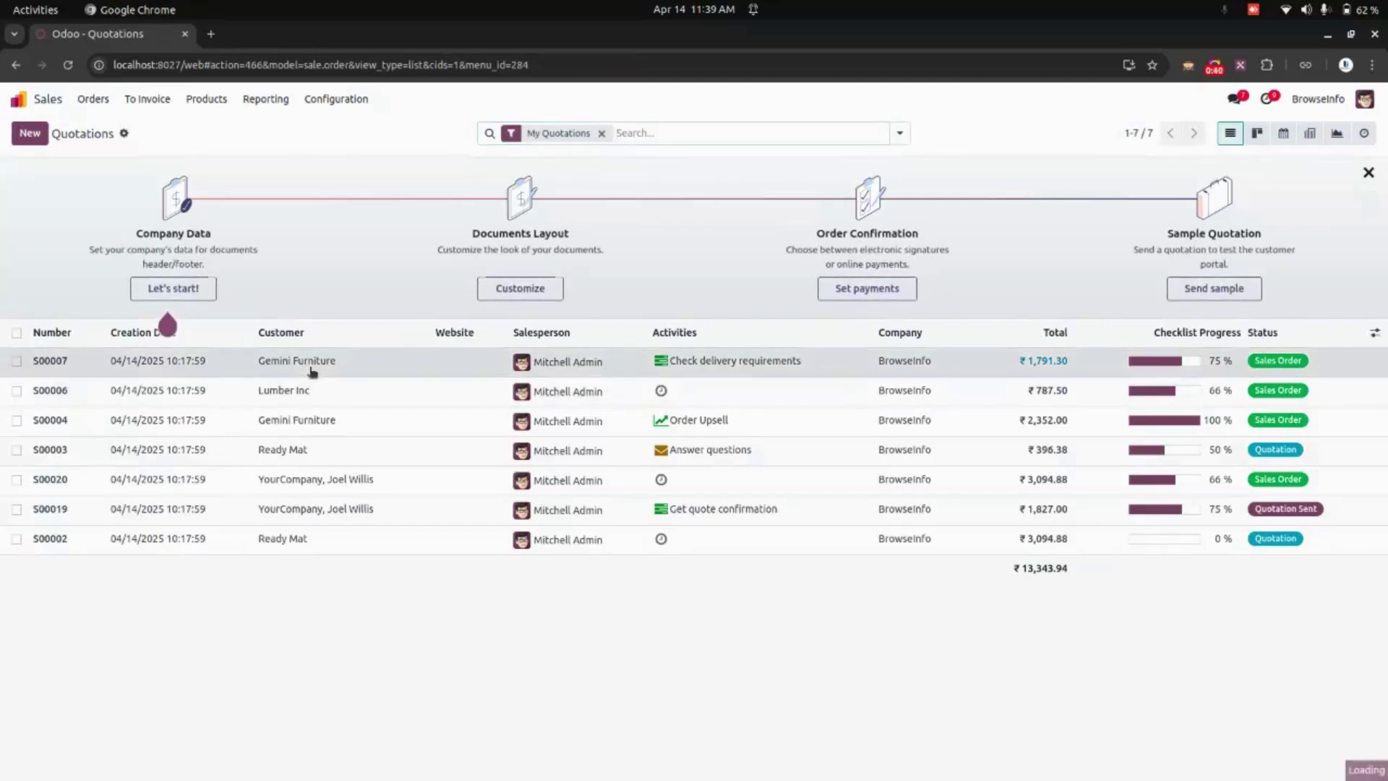
On quotation S00007, remove the Internal Review checklist template and save.
click(310, 364)
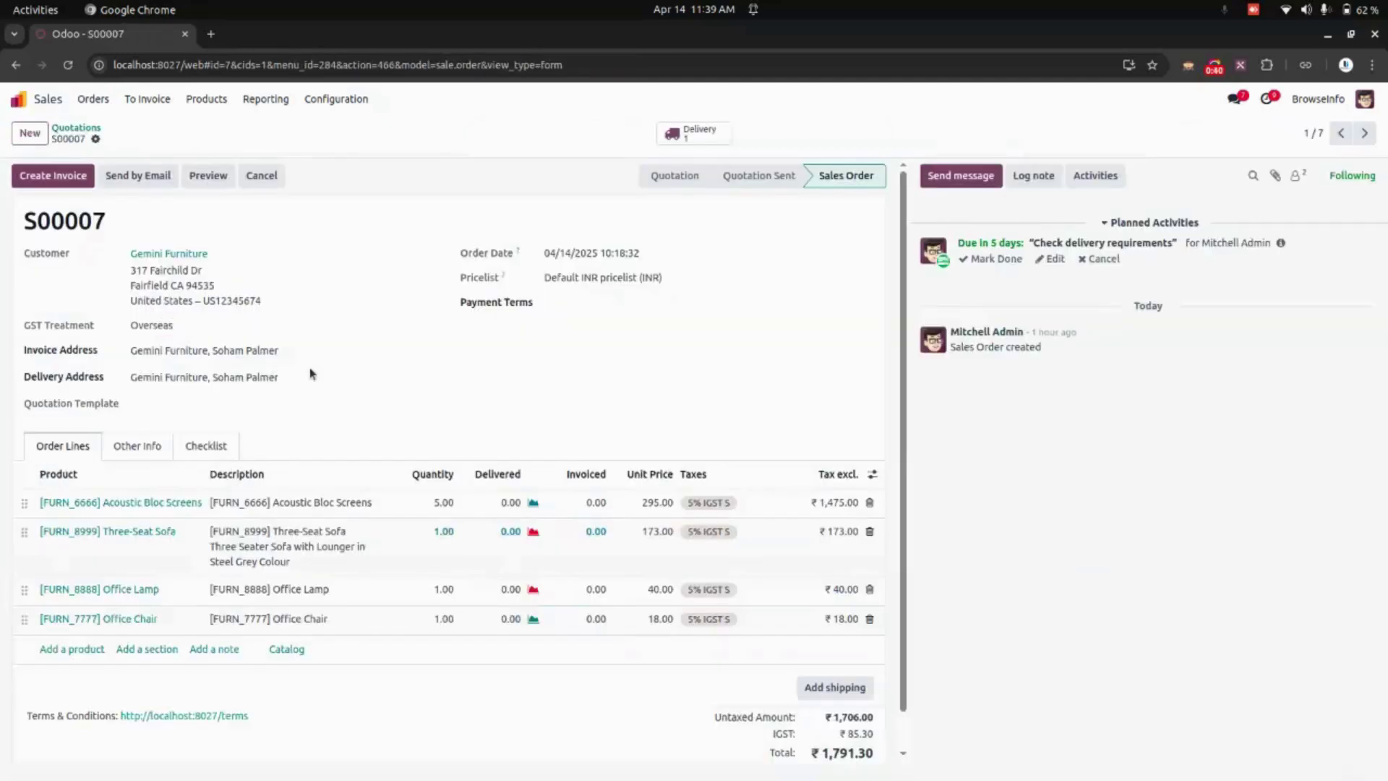
click(209, 451)
scroll(213, 457, down, 1)
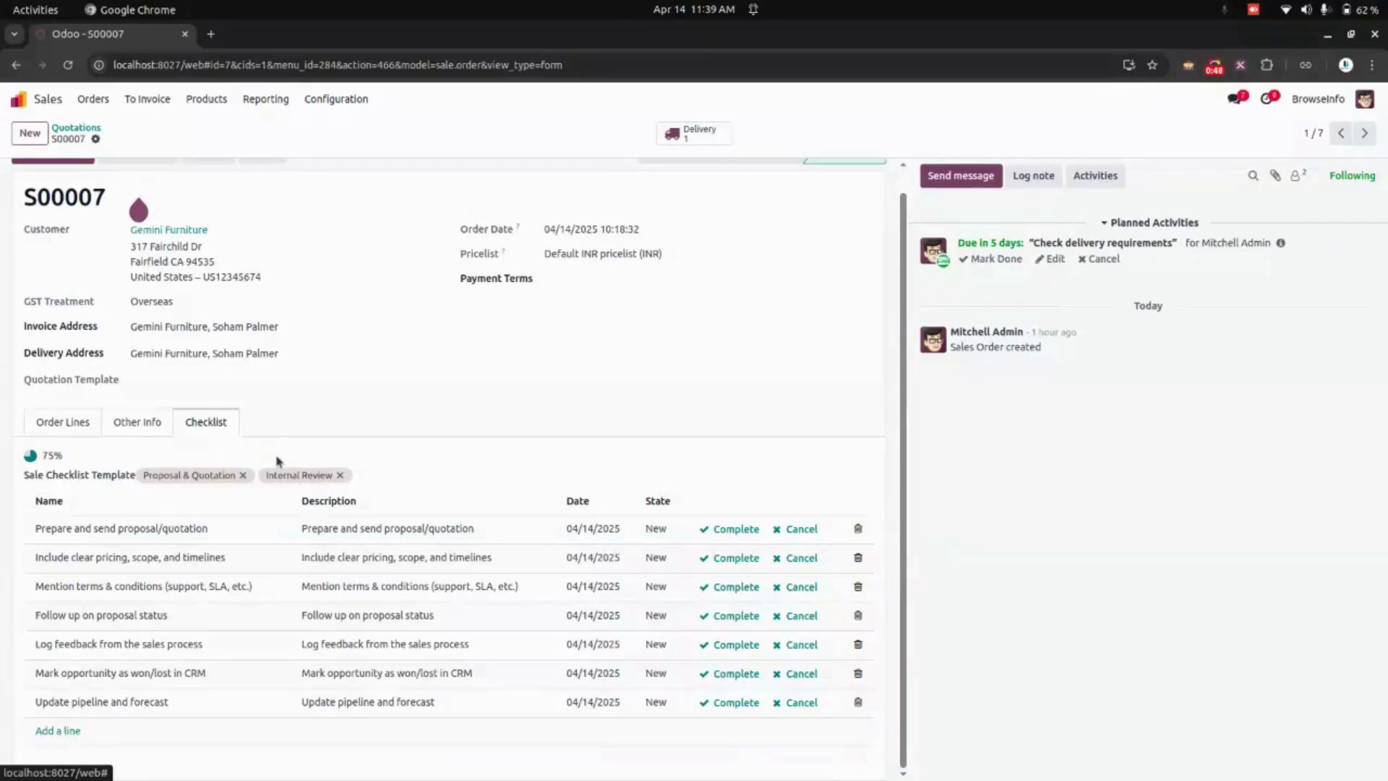
click(357, 471)
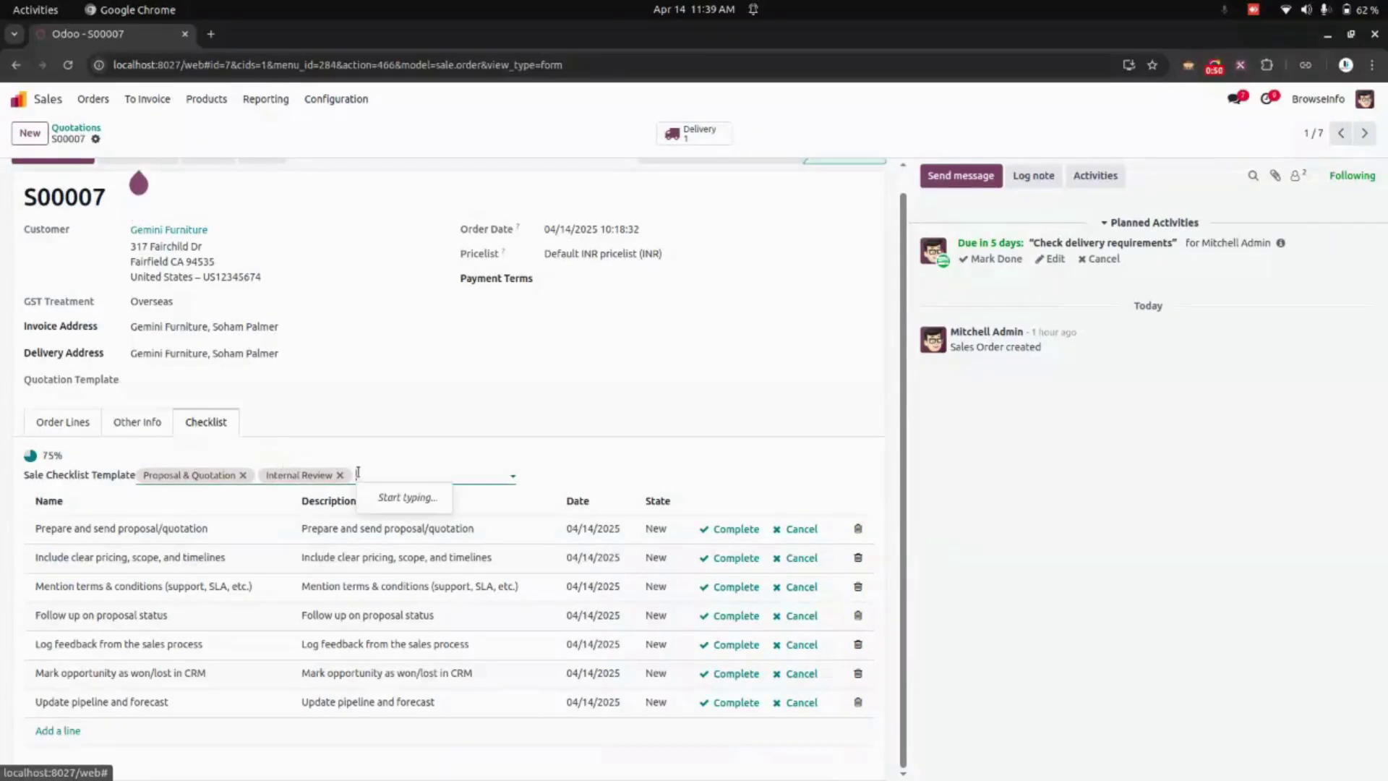
click(339, 475)
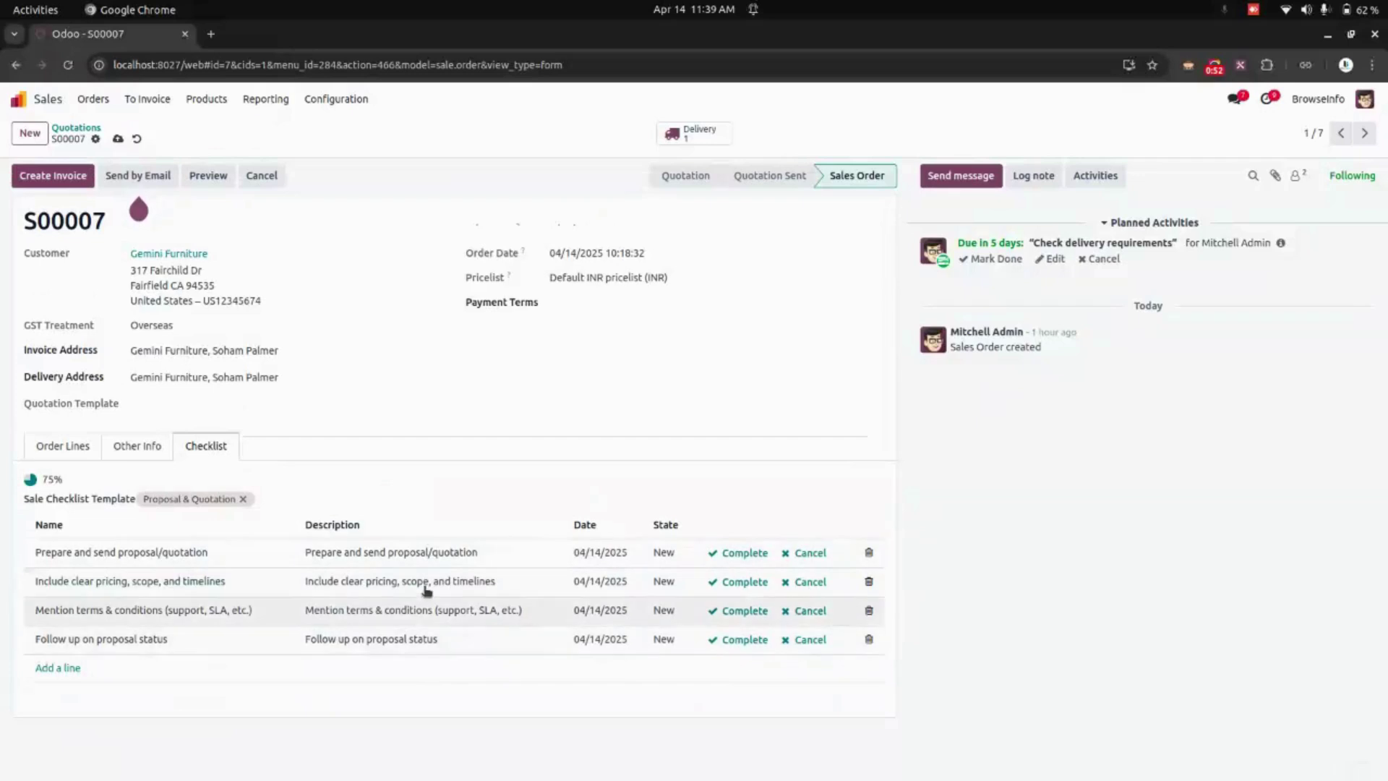
click(118, 139)
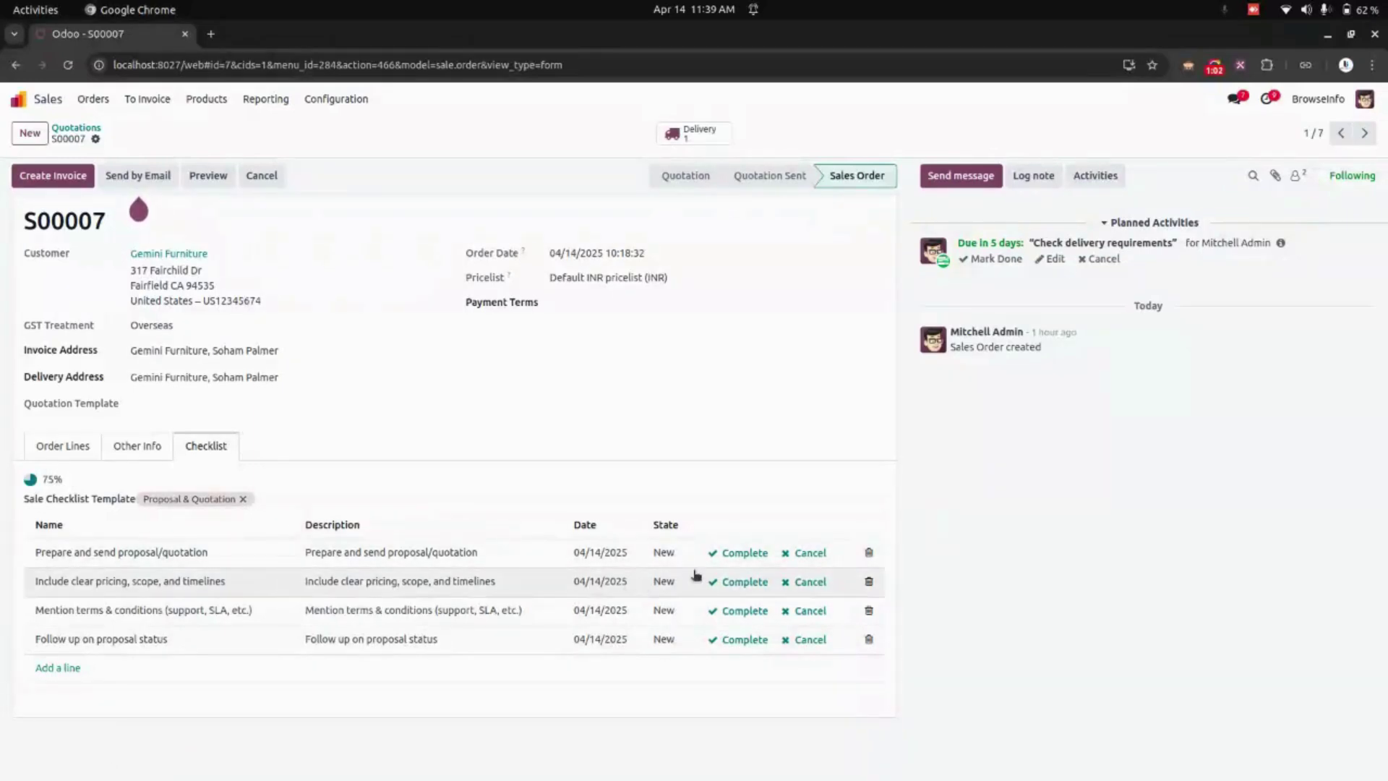
Mark the checklist items Complete and cancel the terms-and-conditions item, reaching 75%.
click(745, 558)
click(747, 582)
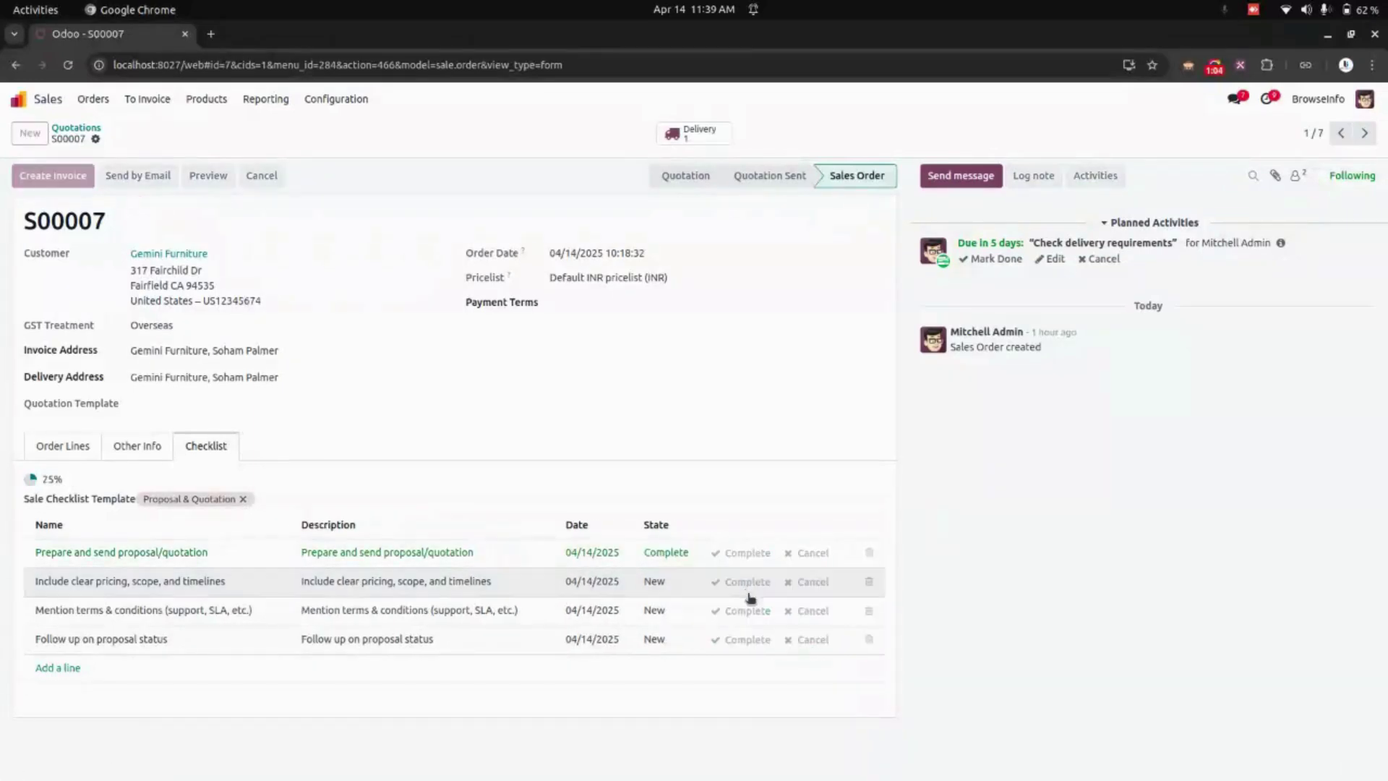
click(747, 611)
click(748, 641)
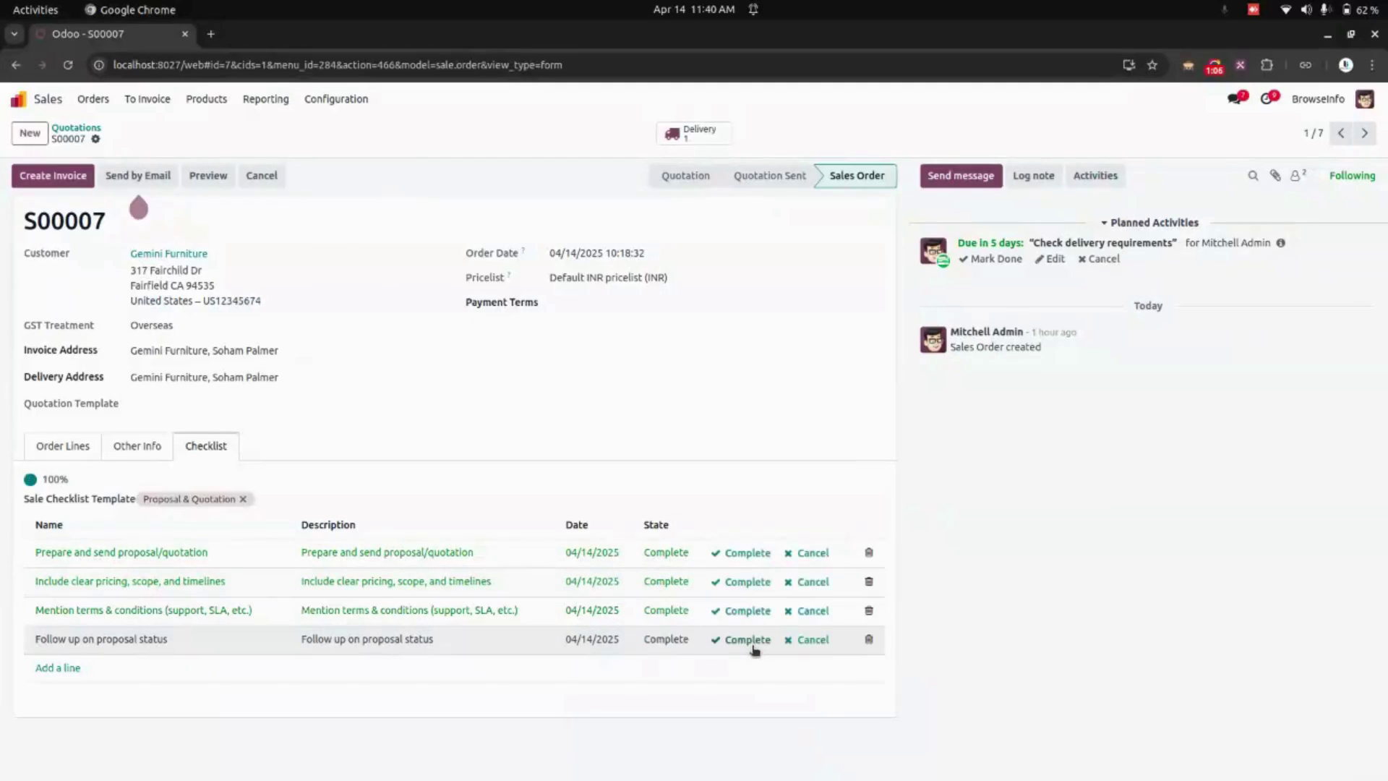
click(813, 610)
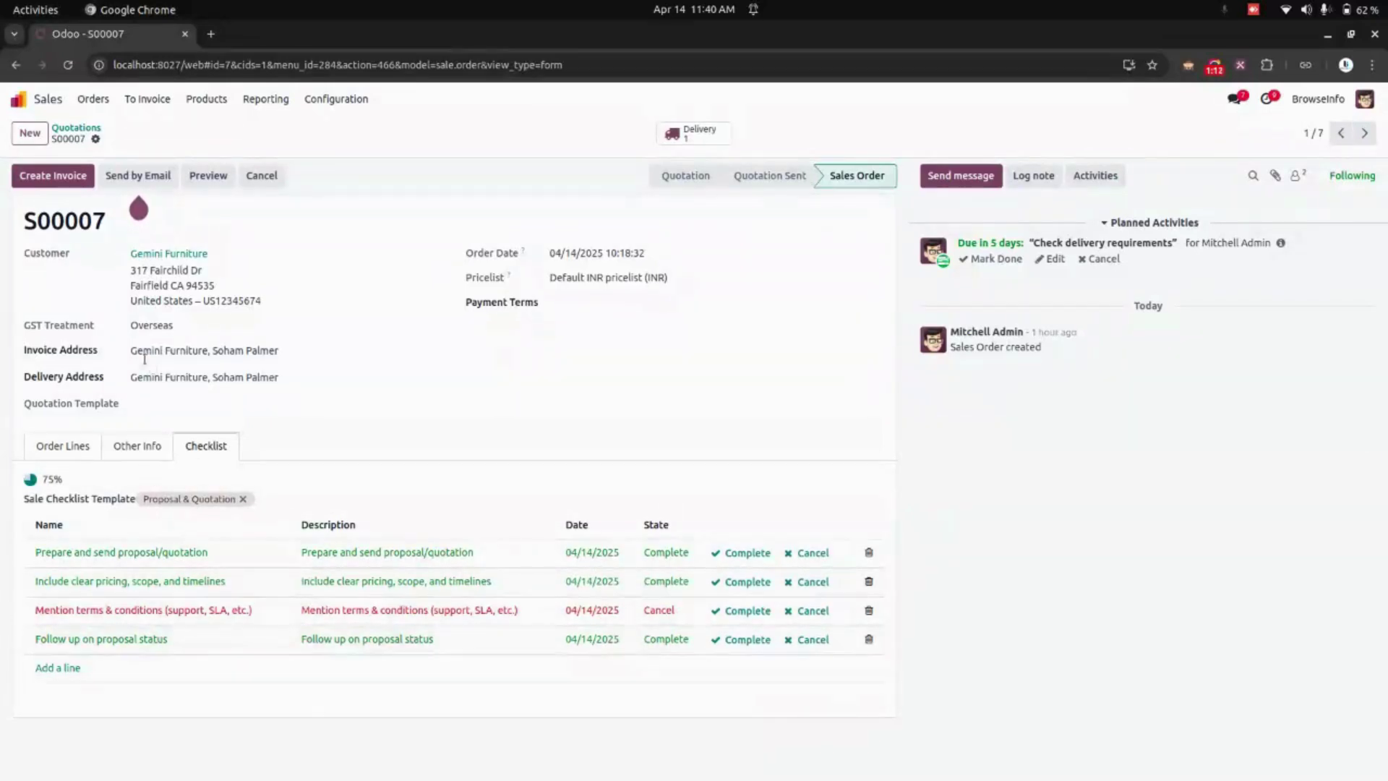
click(76, 128)
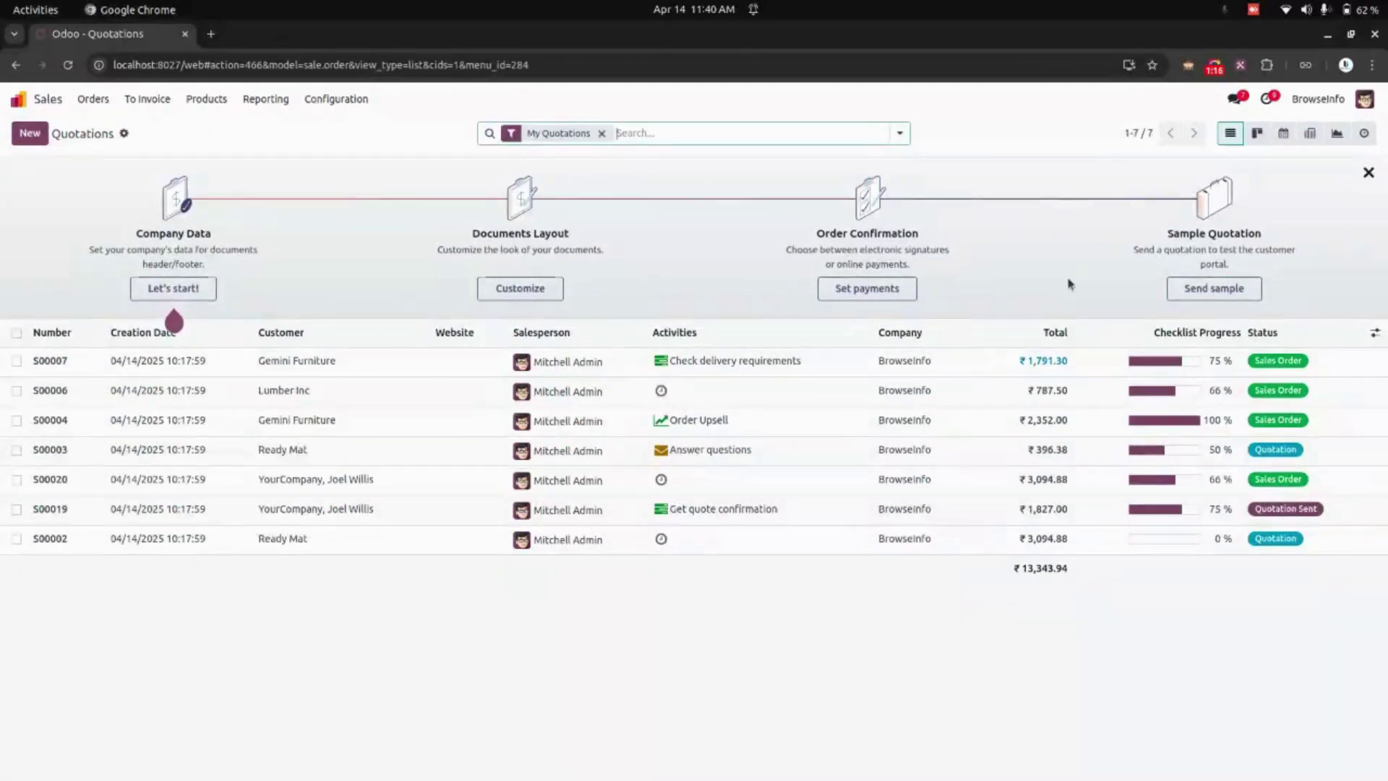
Show quotations as Kanban cards filtered to Sale Checklist Uncompleted, then return home.
click(1256, 133)
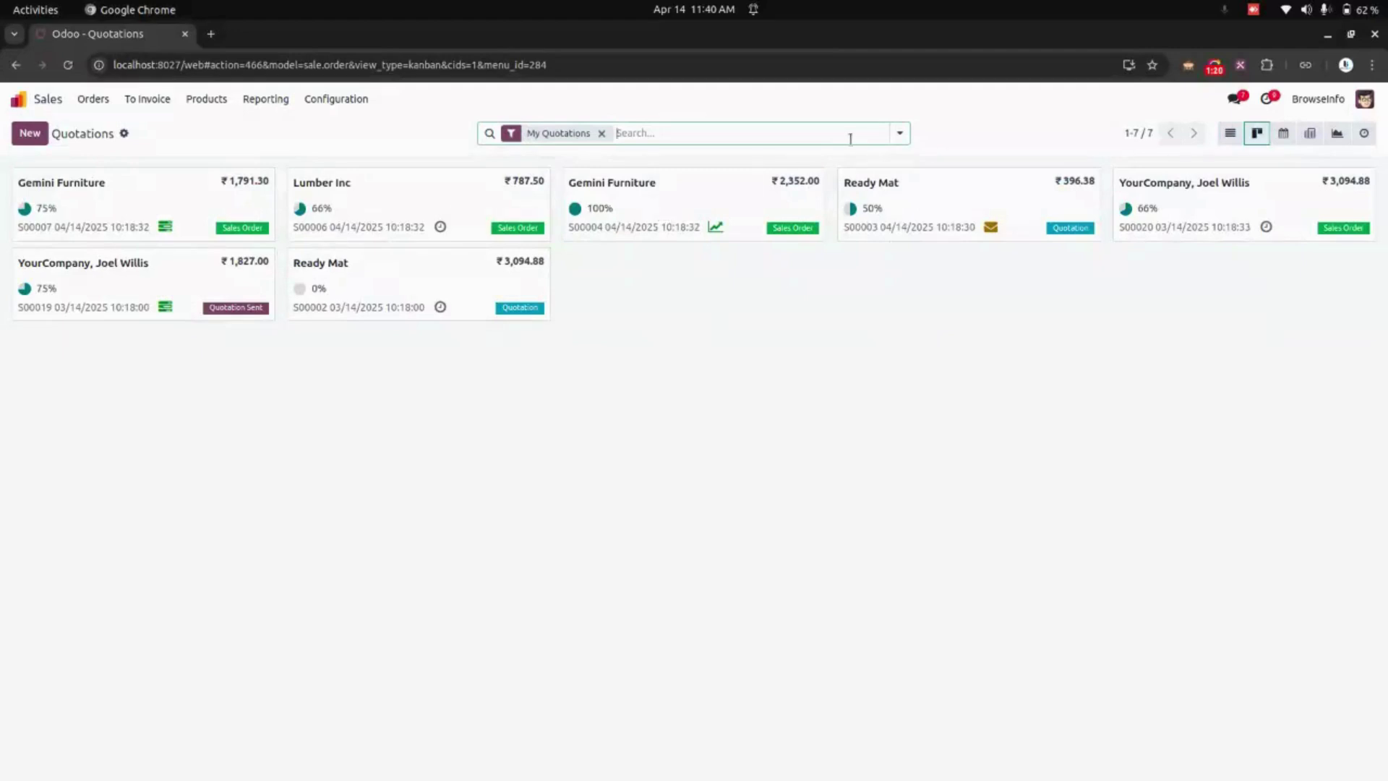
click(899, 133)
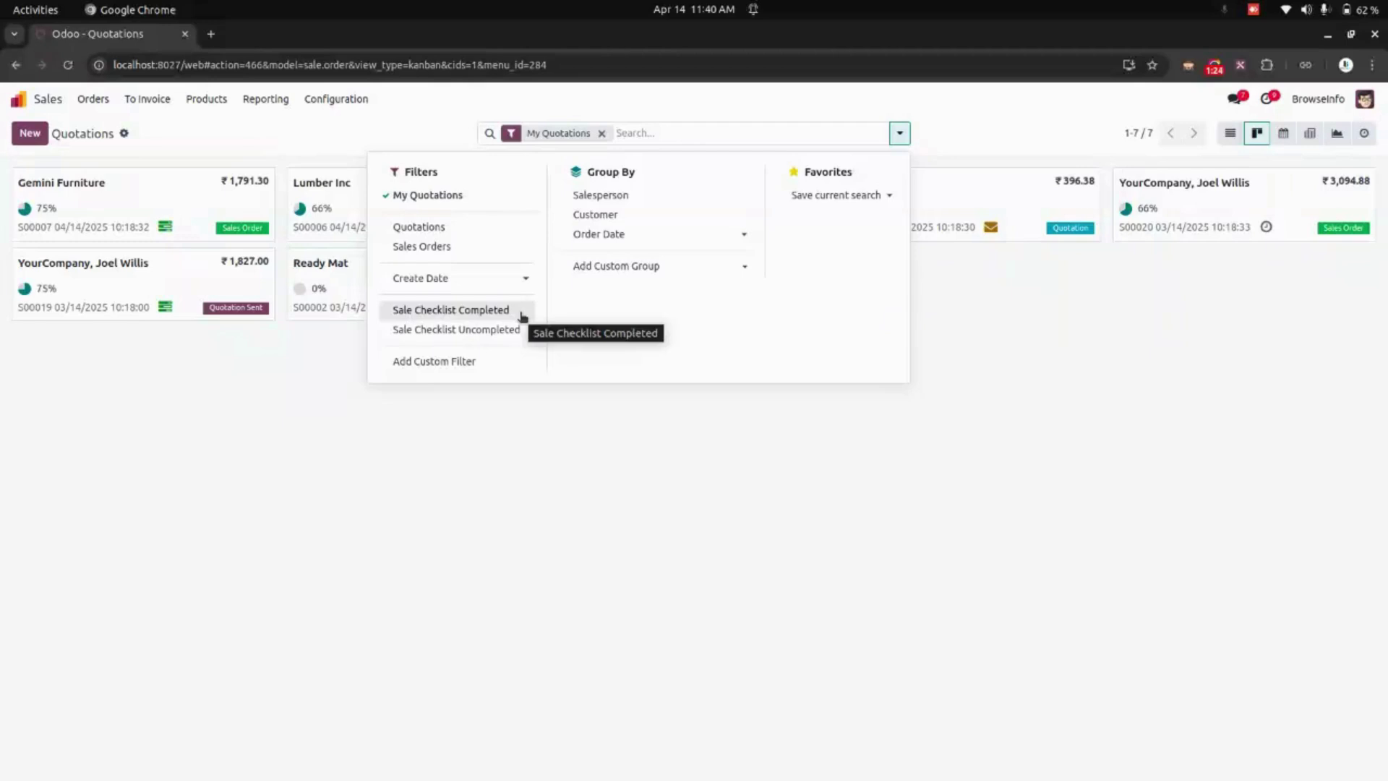
click(511, 336)
click(378, 456)
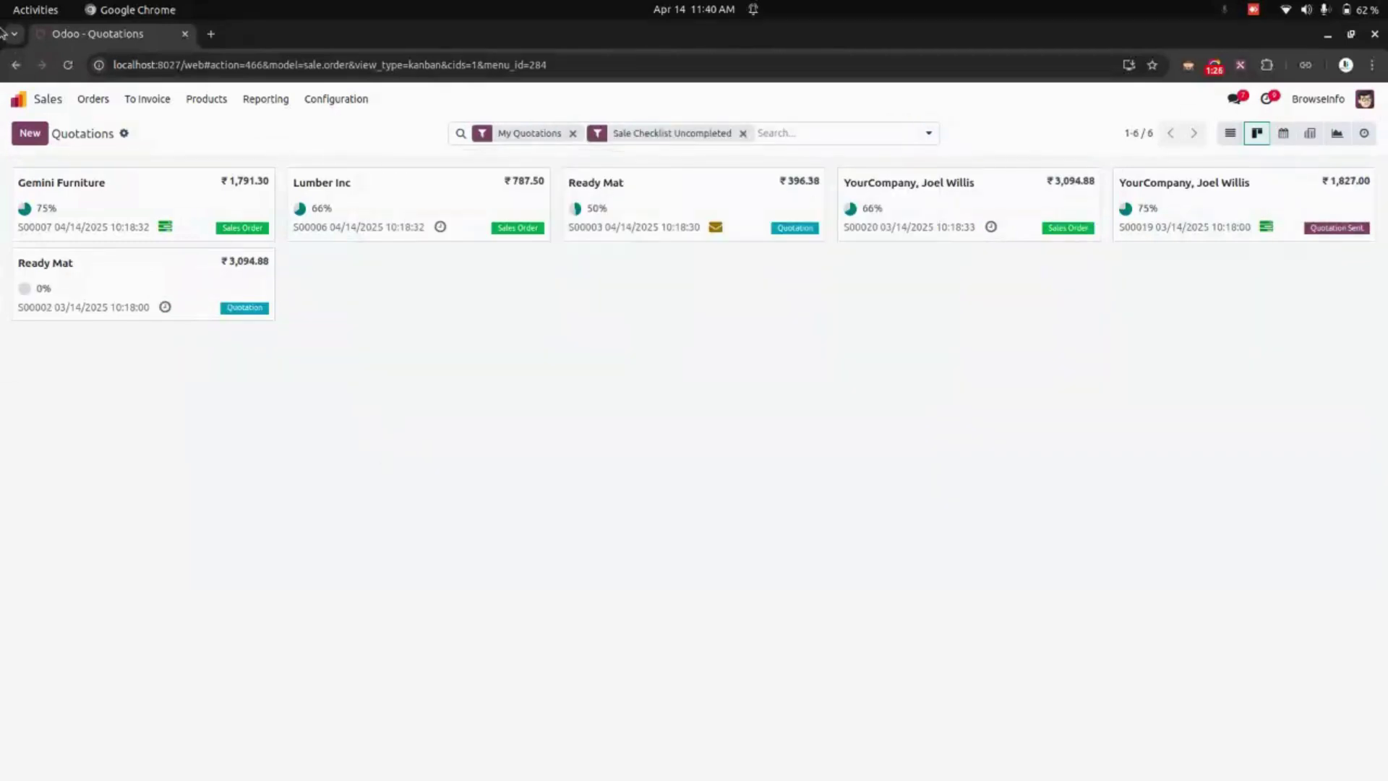
click(18, 99)
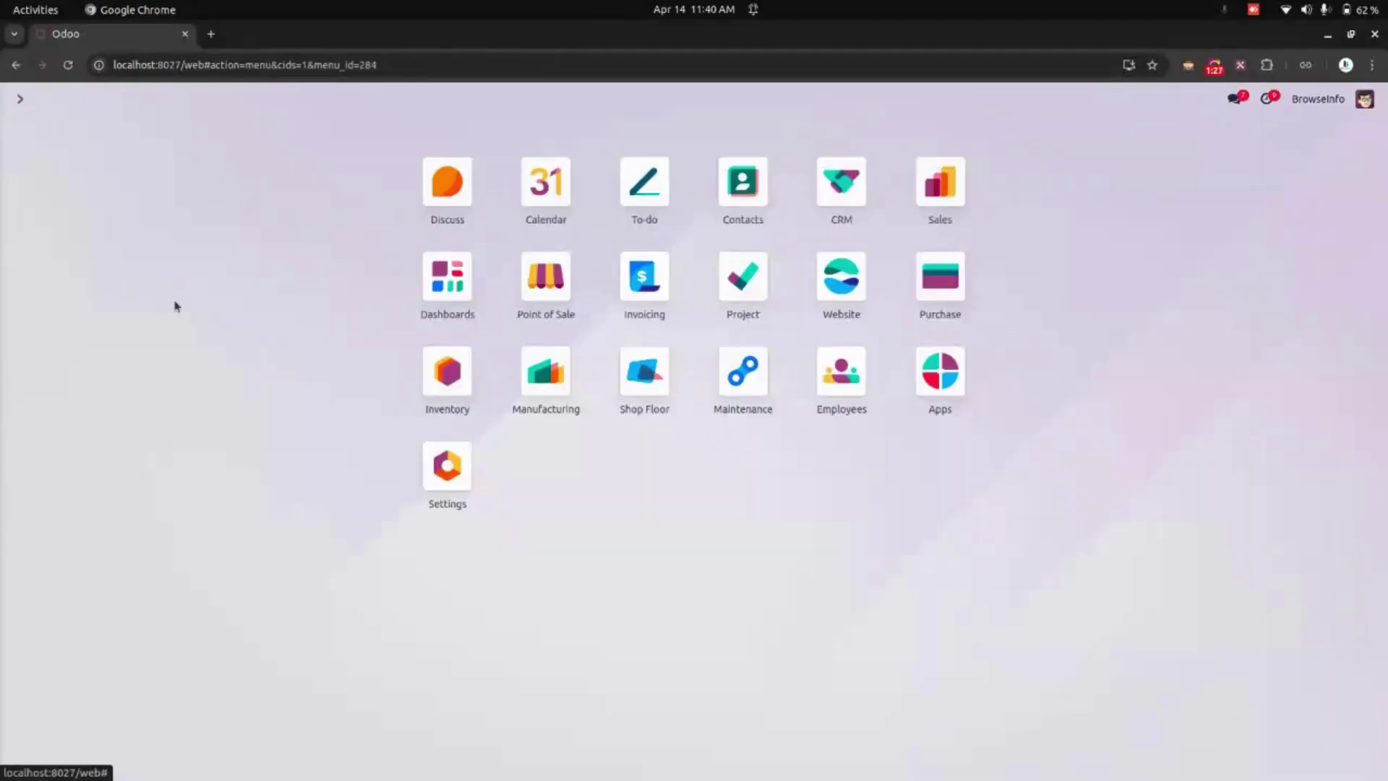
Open the Purchase Checklist items list under Purchase configuration.
click(934, 295)
click(295, 99)
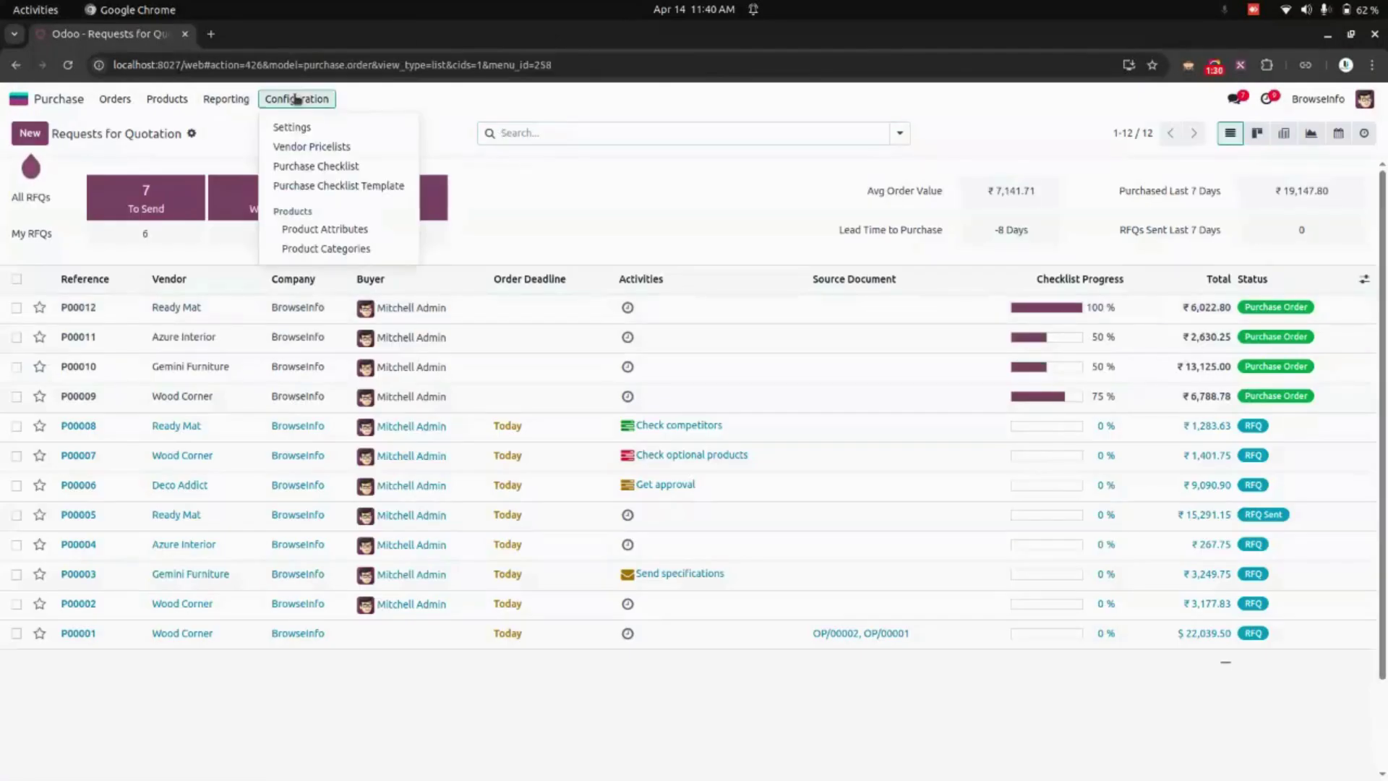
click(332, 165)
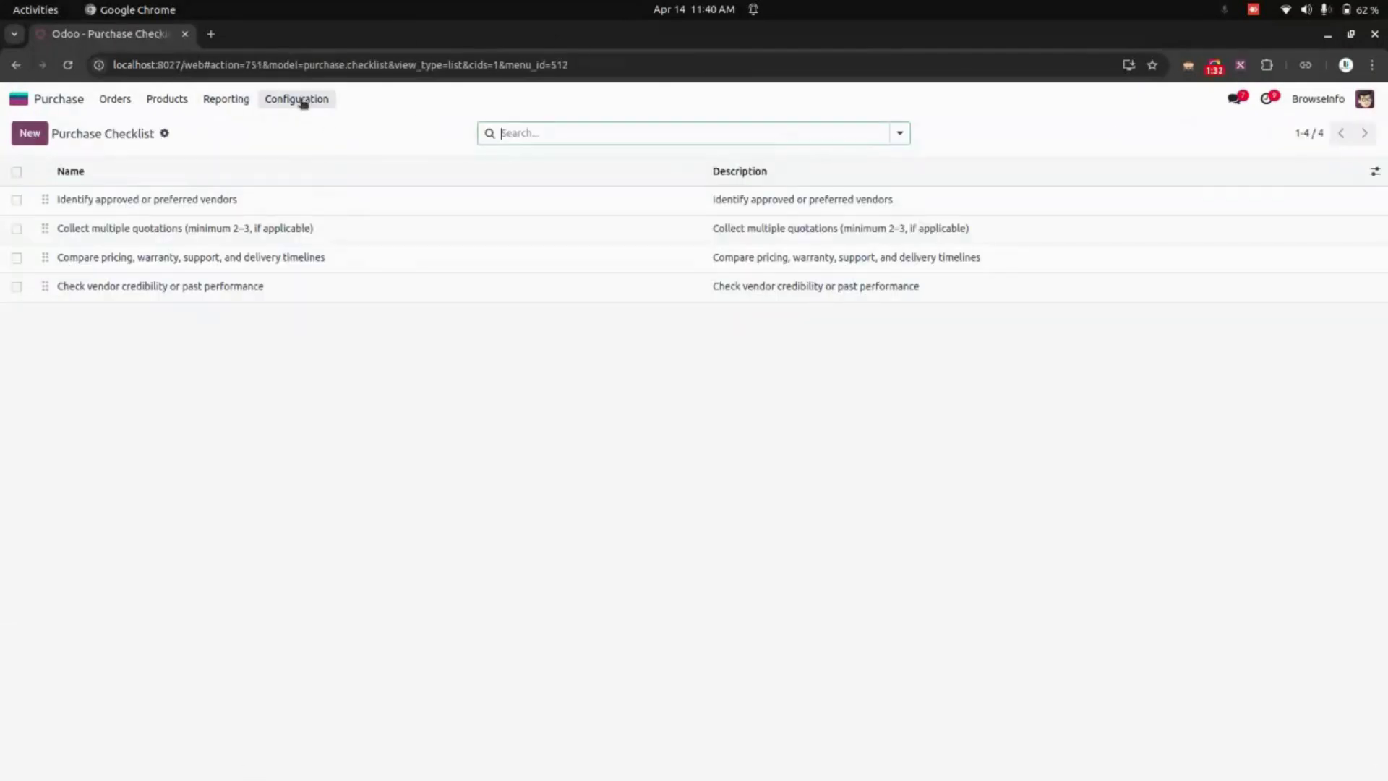
Review the Purchase Checklist Templates, then go to Requests for Quotation.
click(300, 99)
click(349, 187)
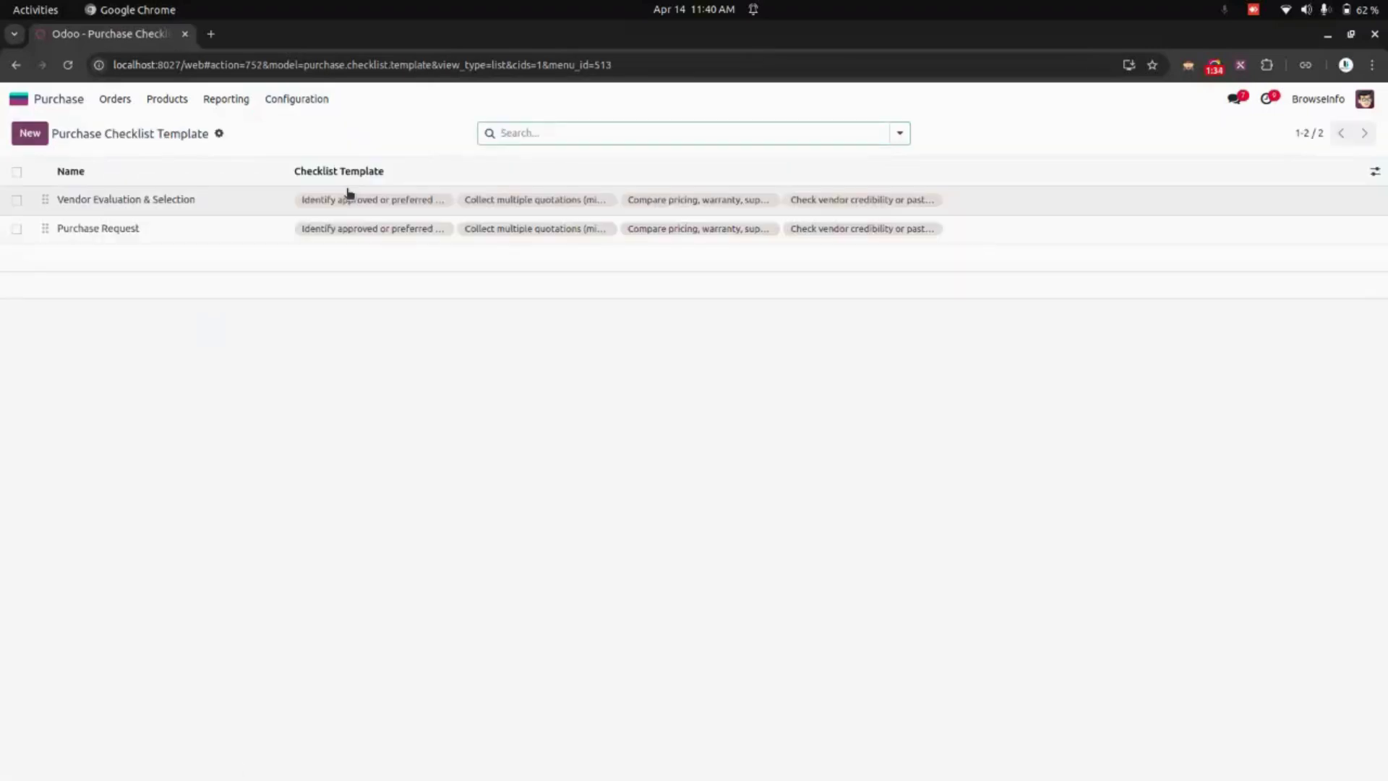
click(117, 101)
click(140, 128)
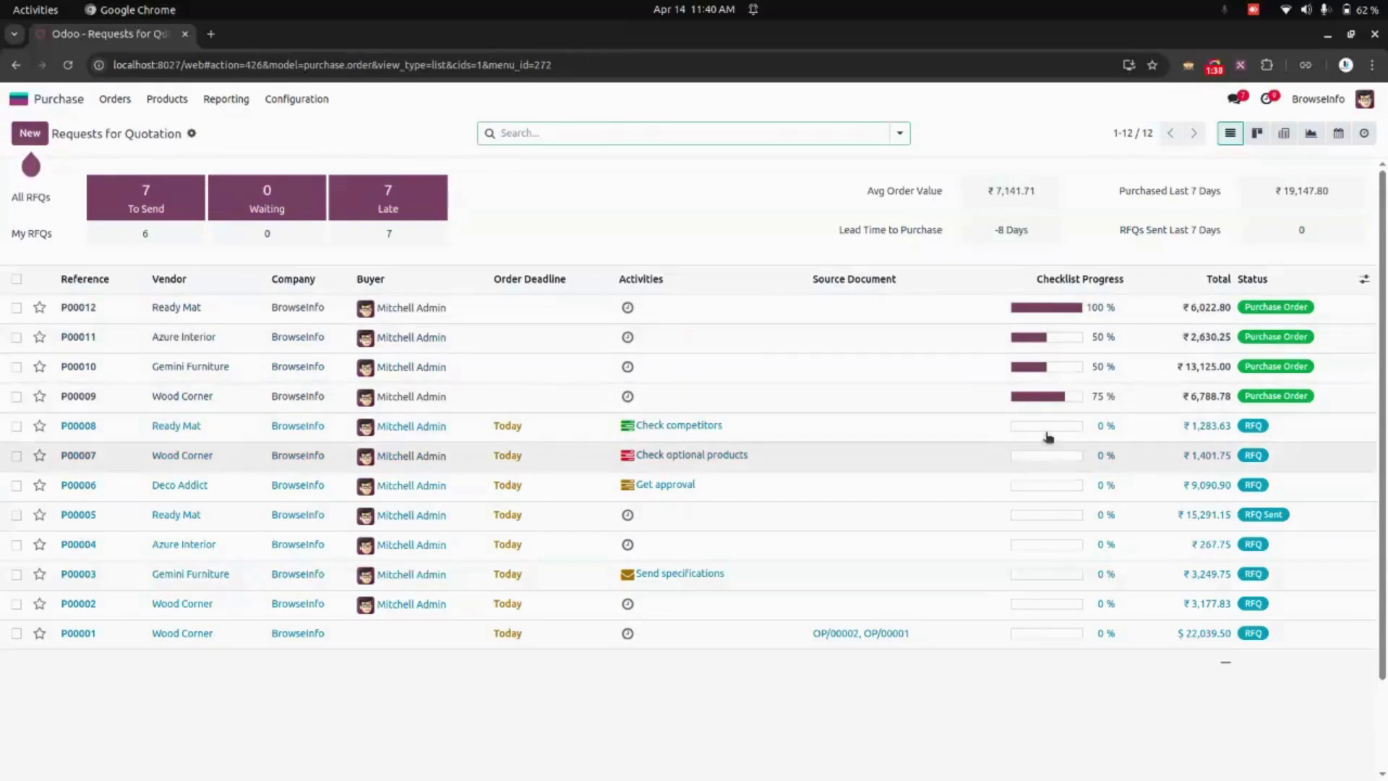
In Kanban, open P00011's checklist, add the Purchase Request template, then discard it.
click(1258, 138)
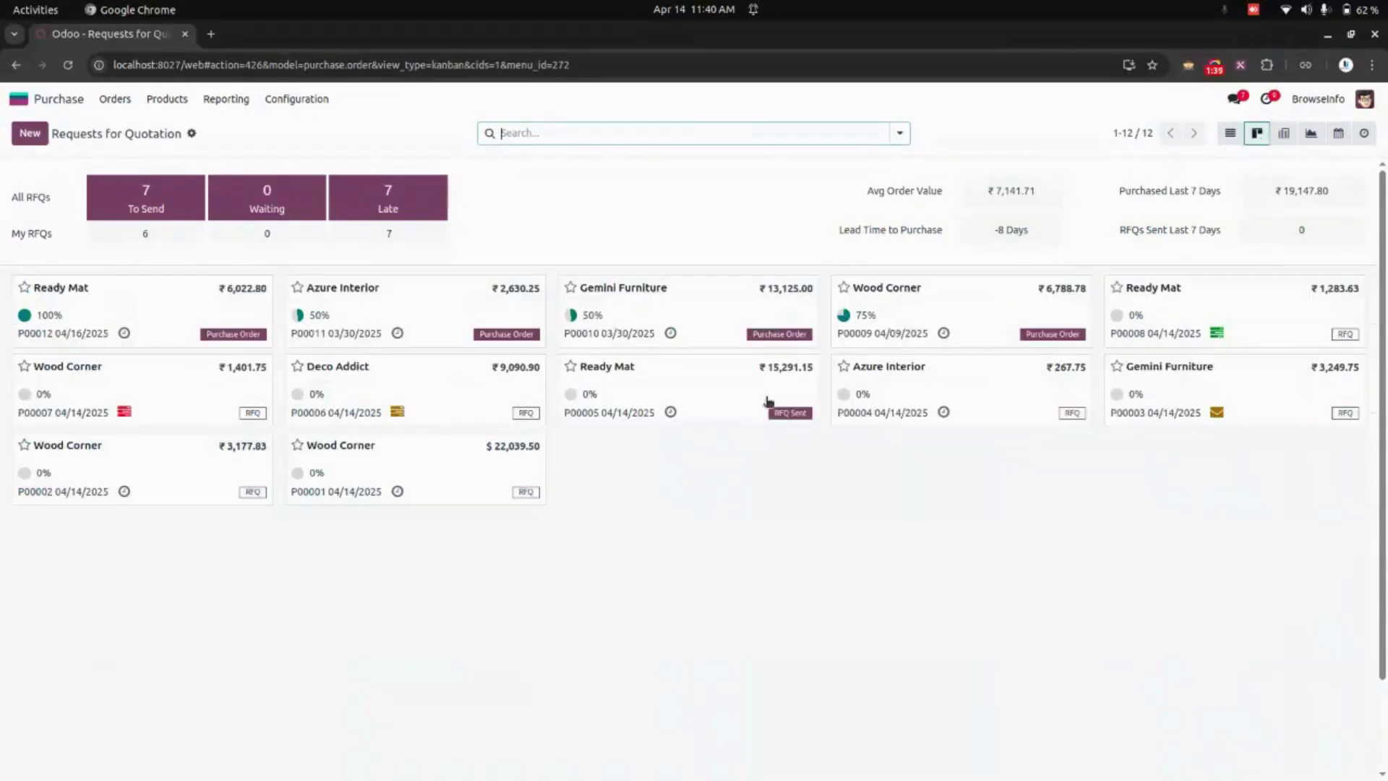
click(298, 290)
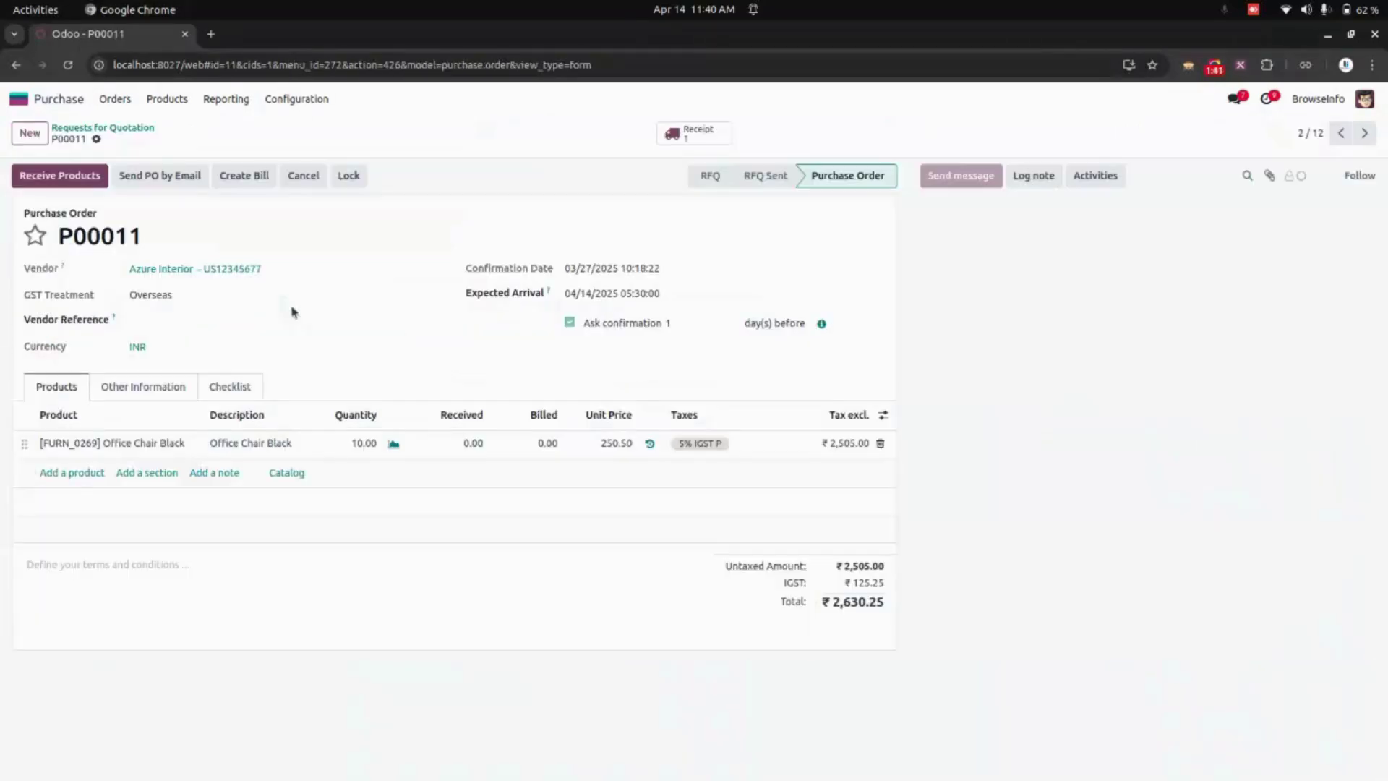
click(222, 388)
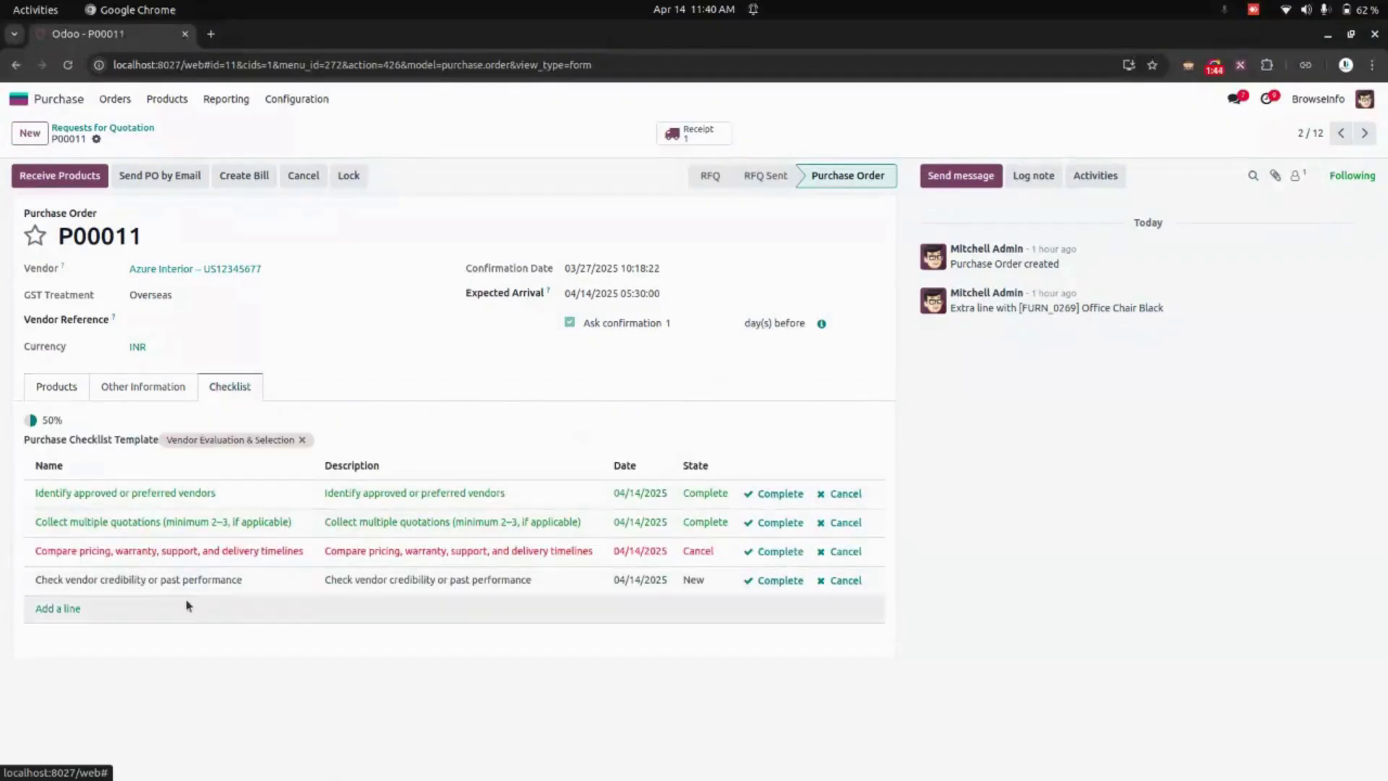
click(363, 441)
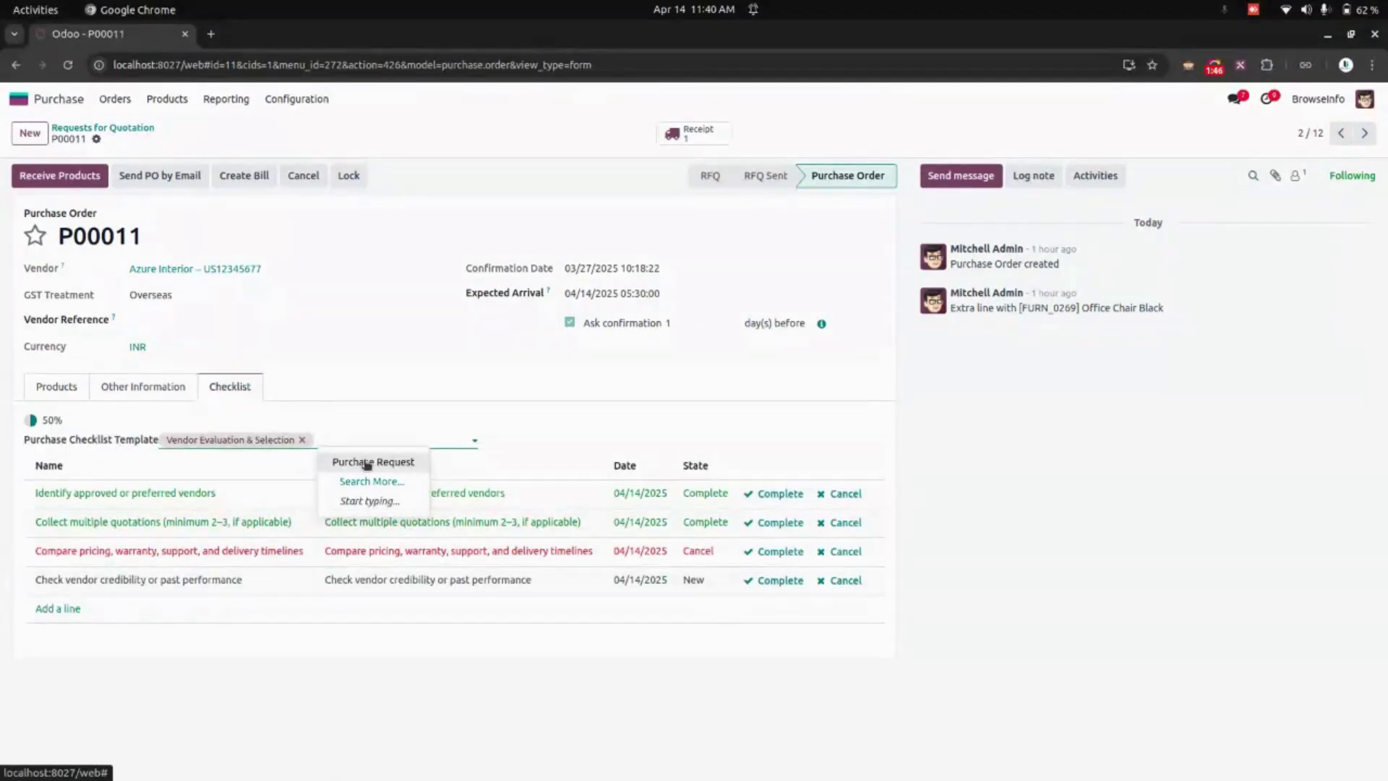
click(367, 463)
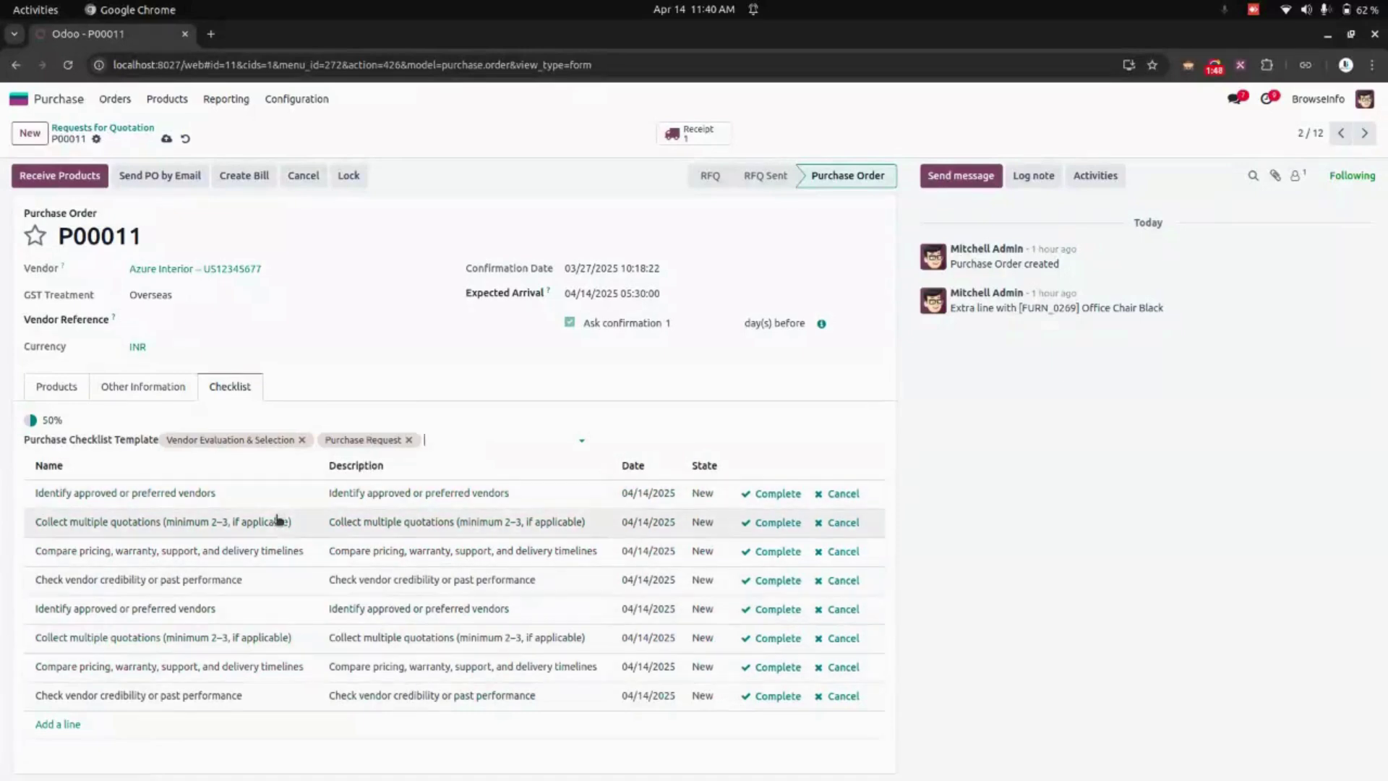
click(184, 137)
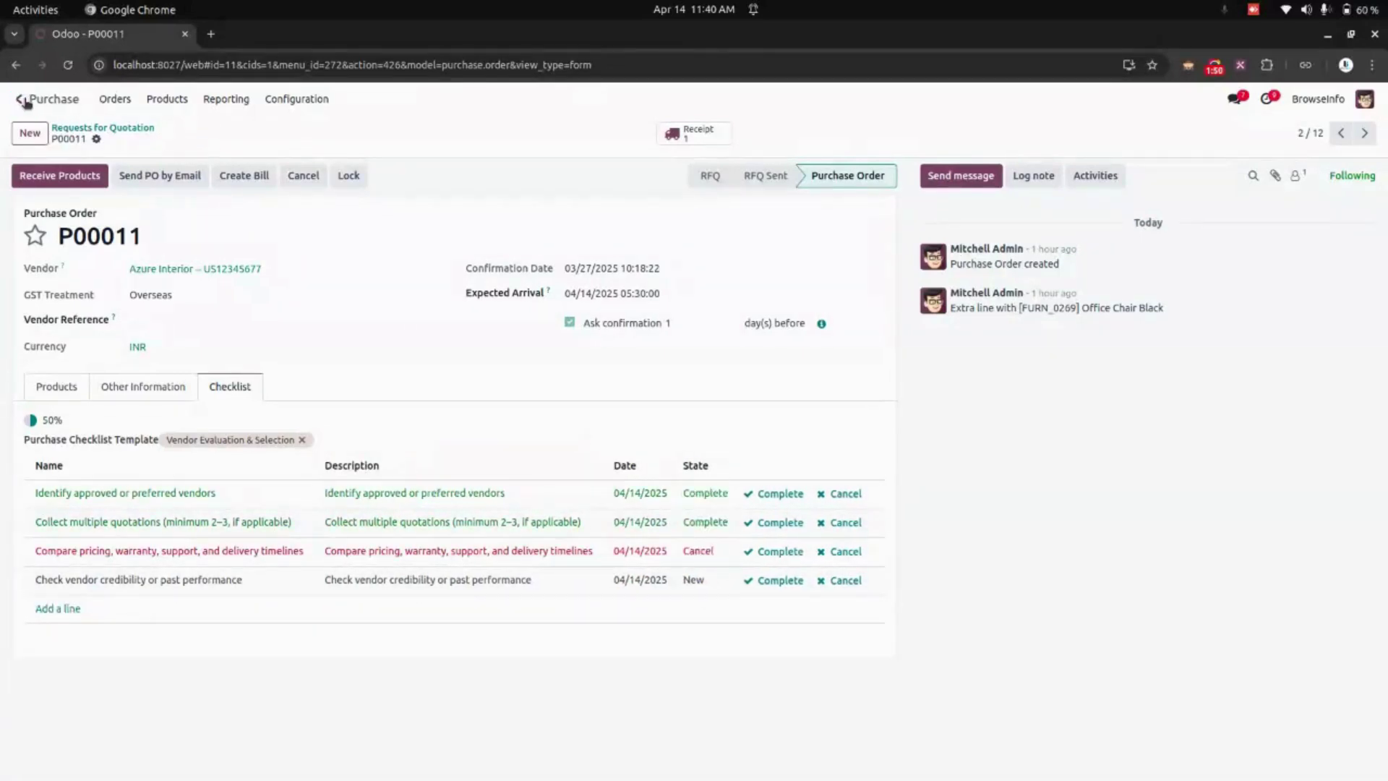
Filter the RFQ cards to Purchase Checklist Uncompleted, leaving 11 orders.
click(90, 127)
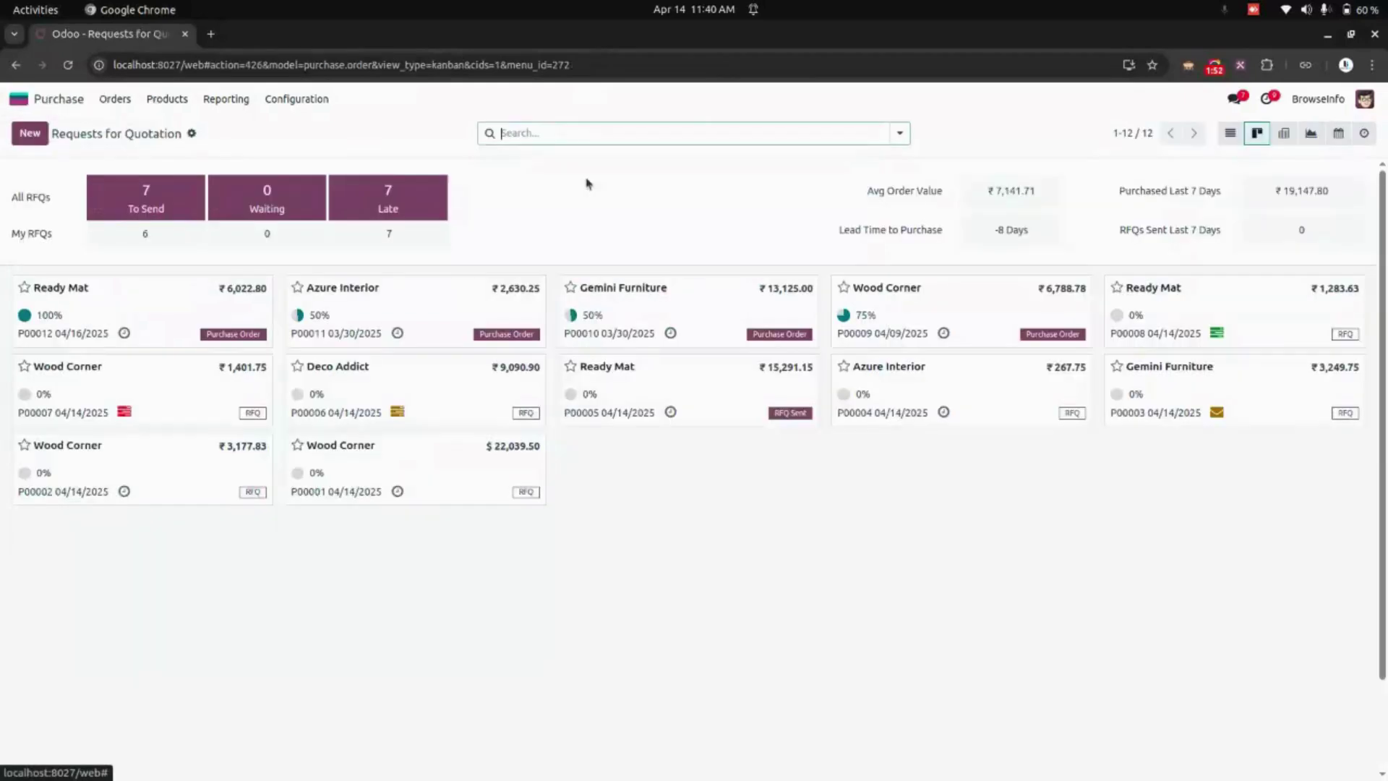
click(900, 132)
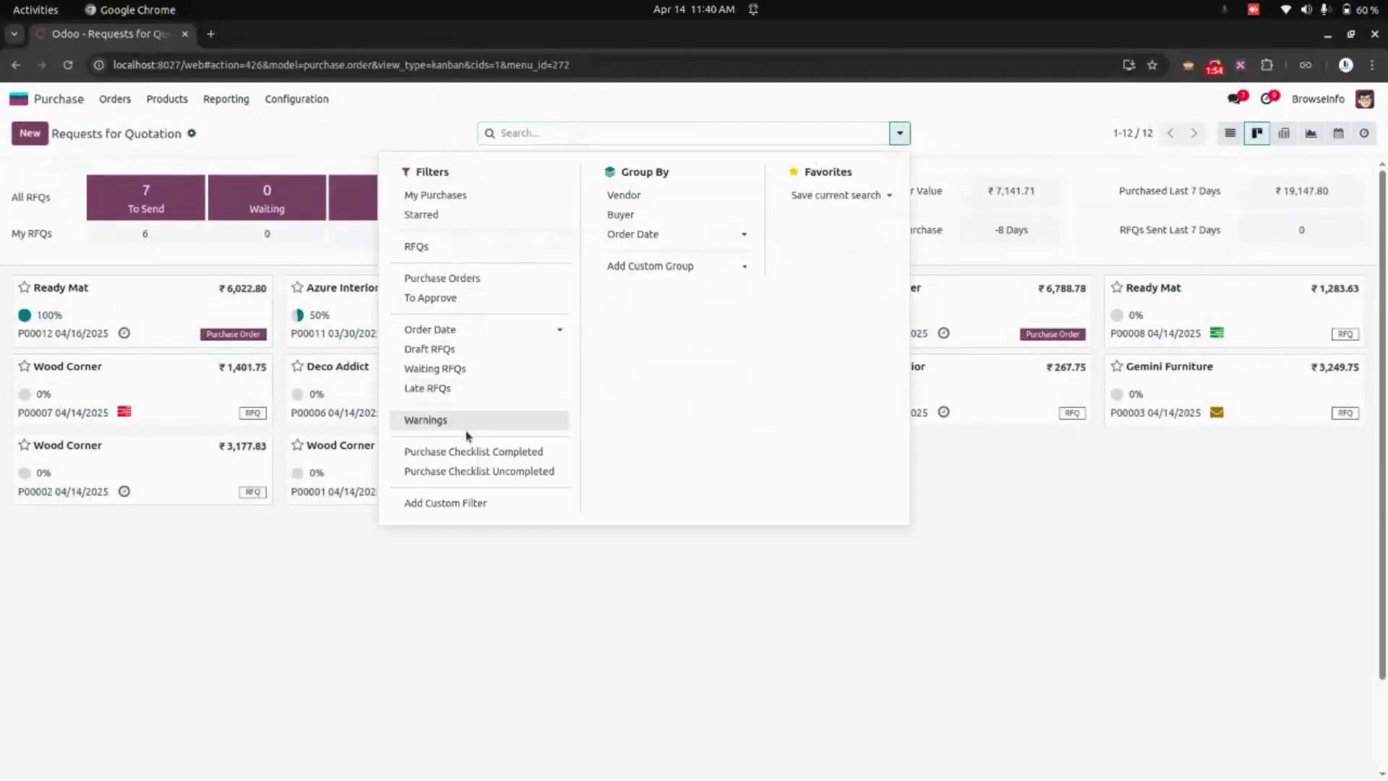
click(508, 473)
click(534, 634)
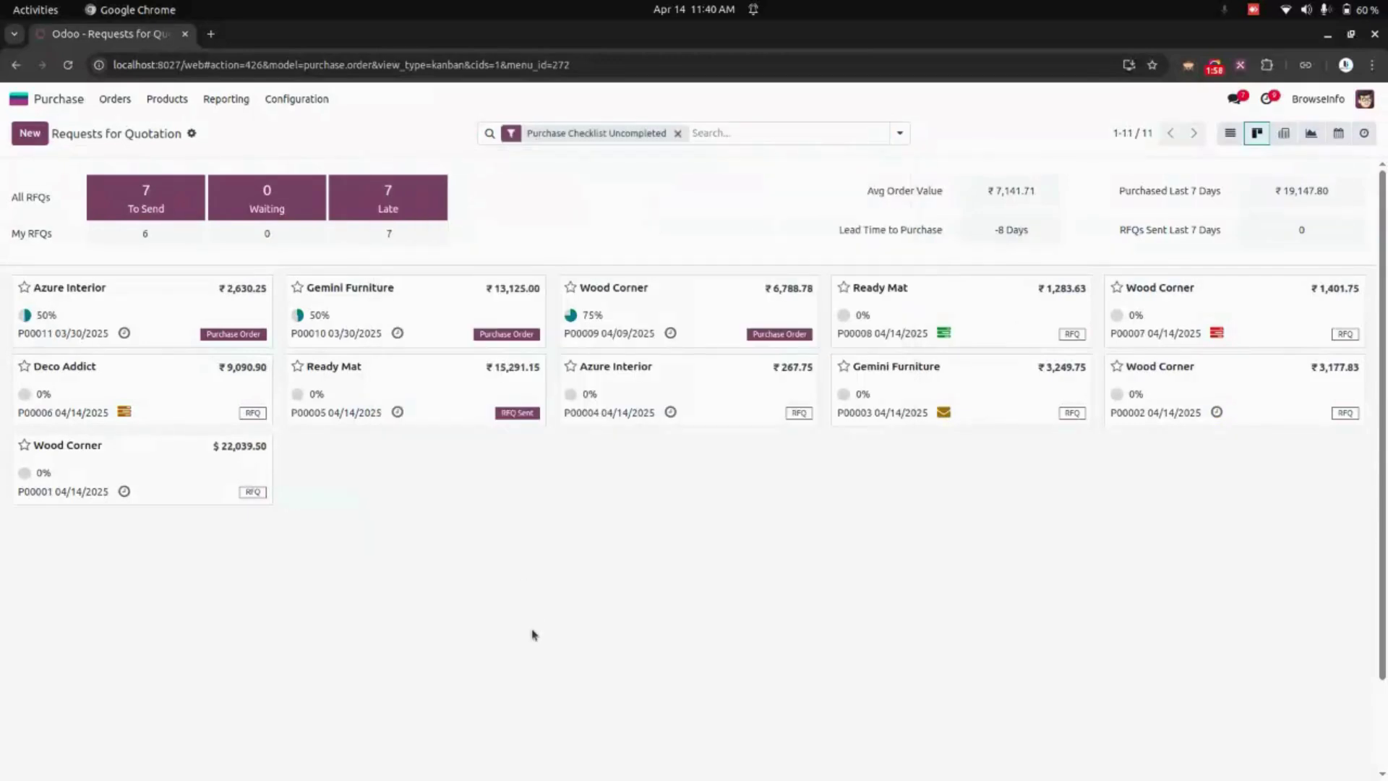
Review the Manufacturing checklist items and checklist templates in Configuration.
click(19, 99)
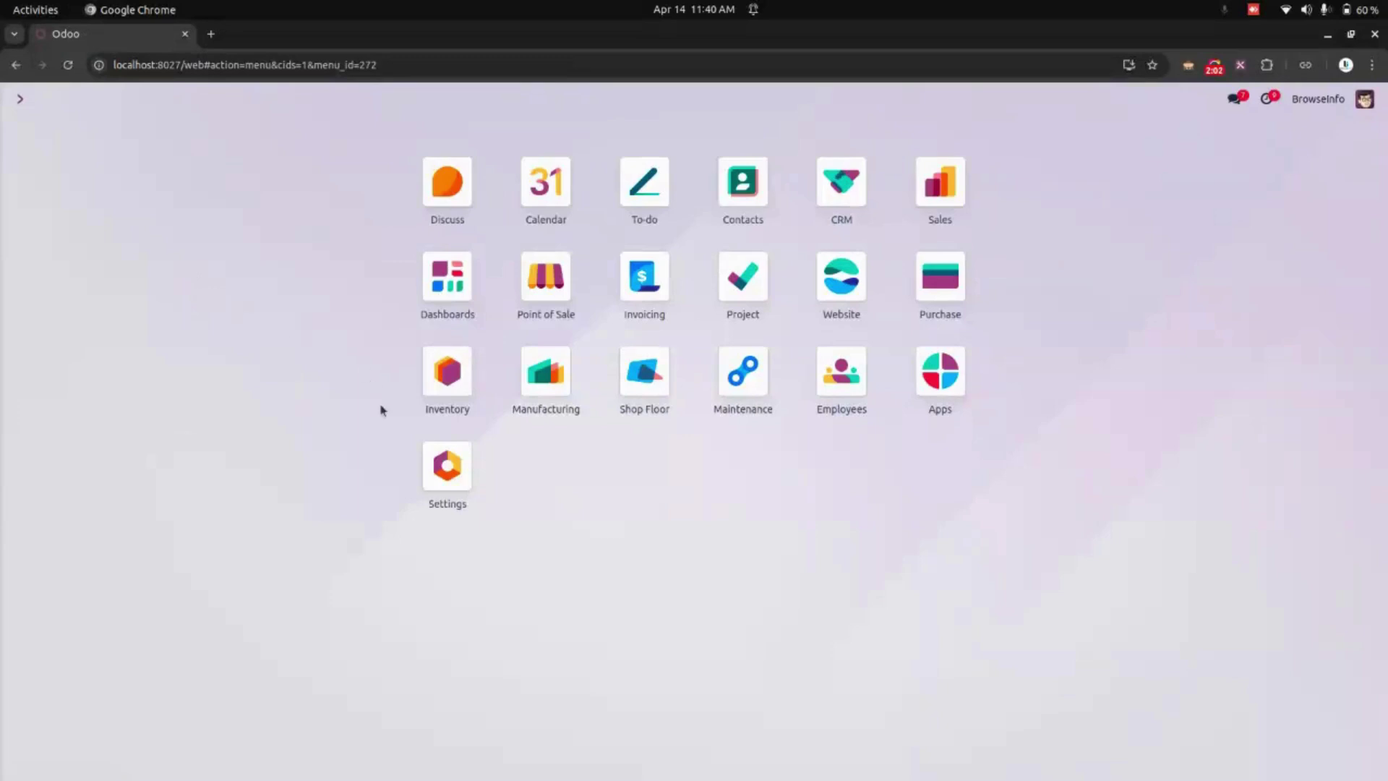
click(554, 387)
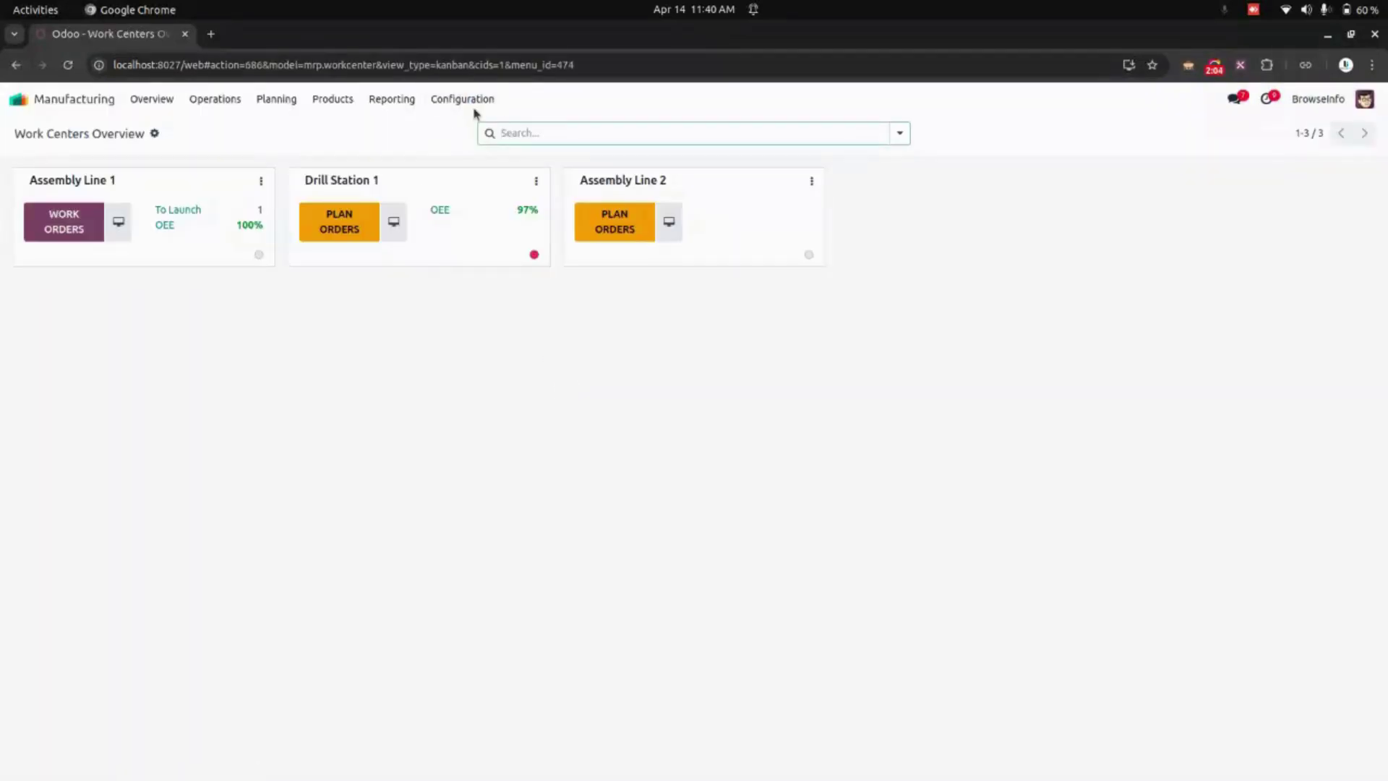
click(483, 102)
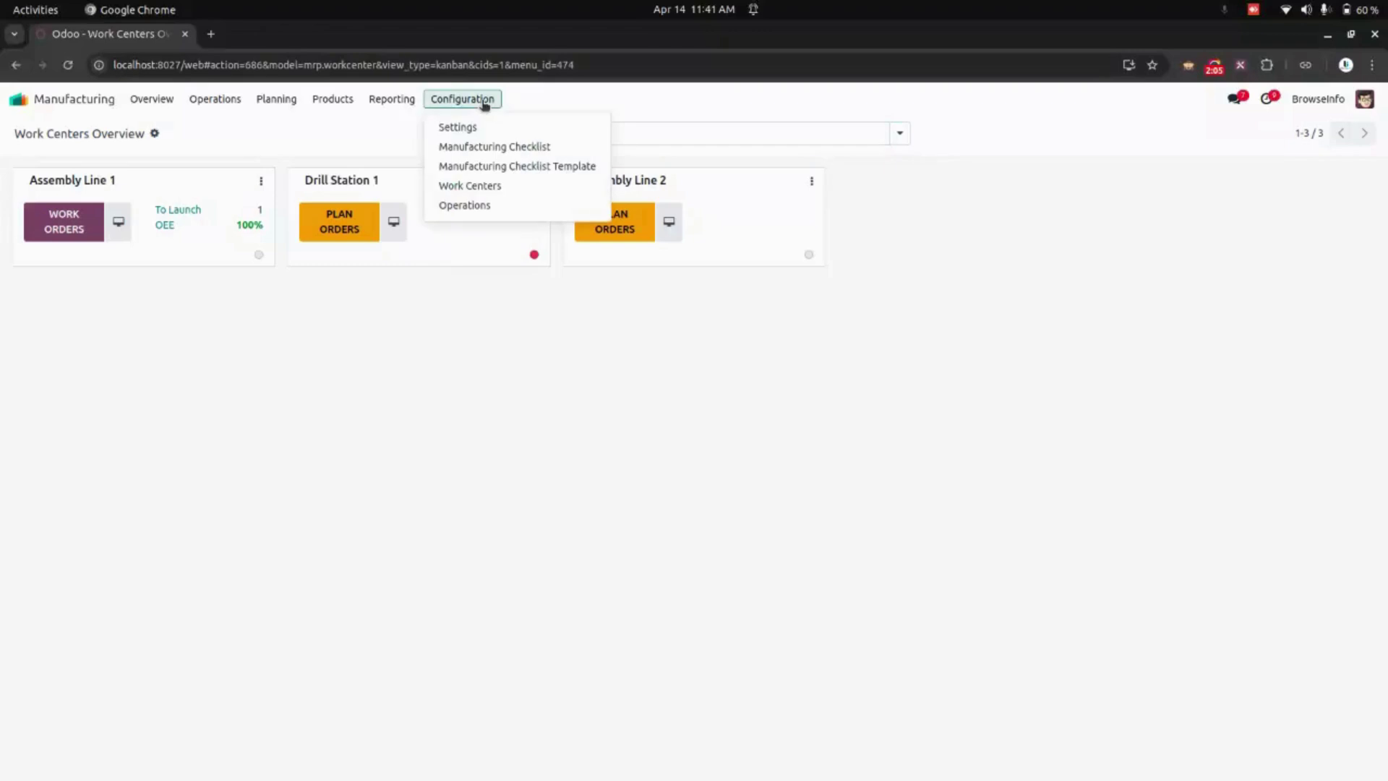
click(506, 148)
click(475, 97)
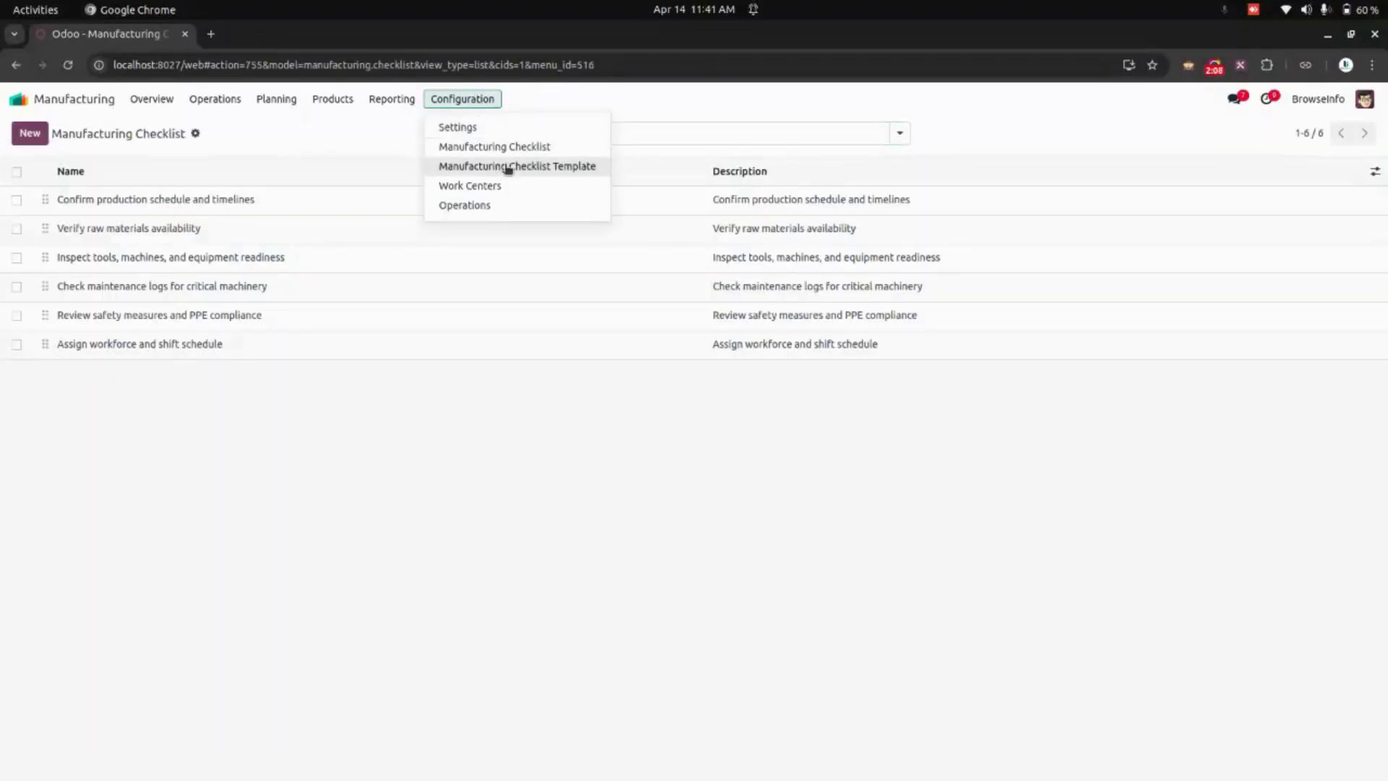
click(508, 168)
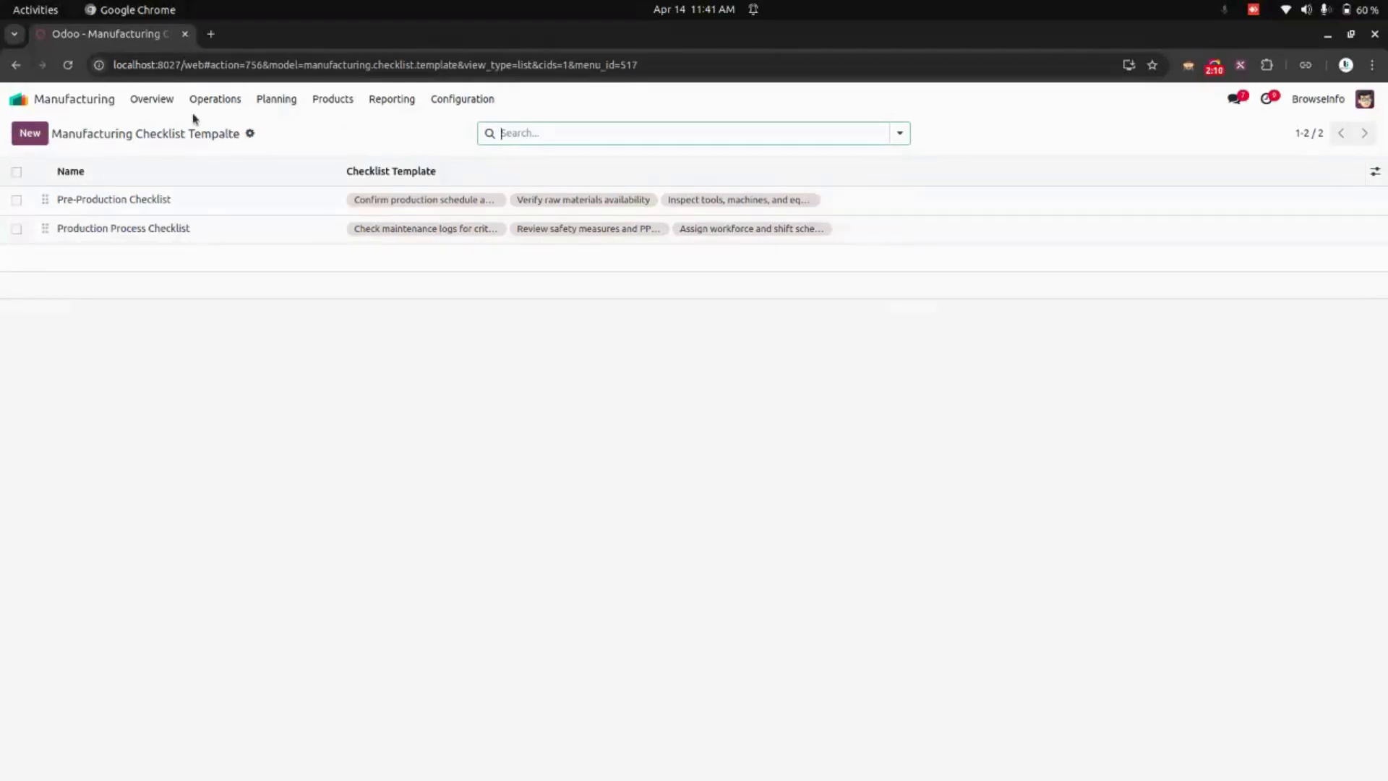
In Kanban, cancel WH/MO/00001's Verify raw materials availability checklist item.
click(212, 100)
click(239, 136)
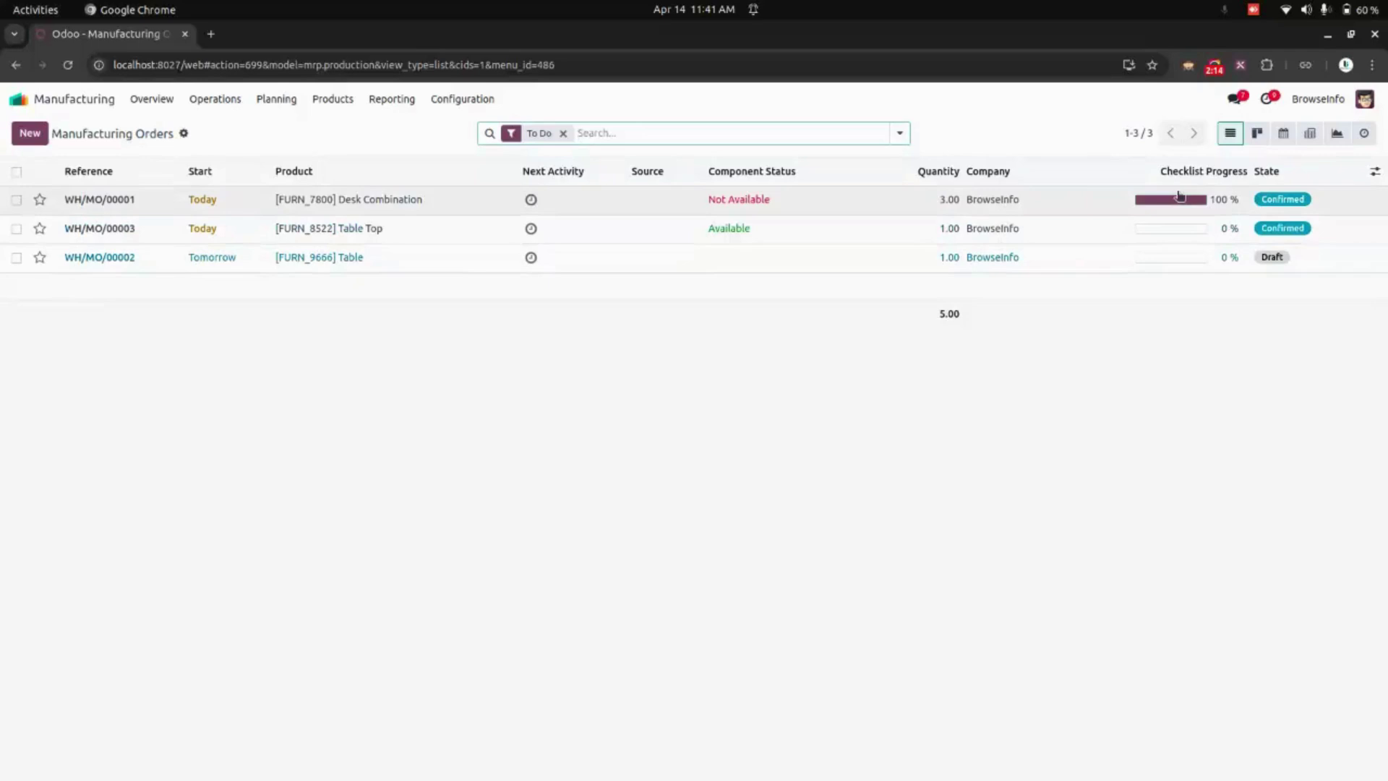
click(1257, 133)
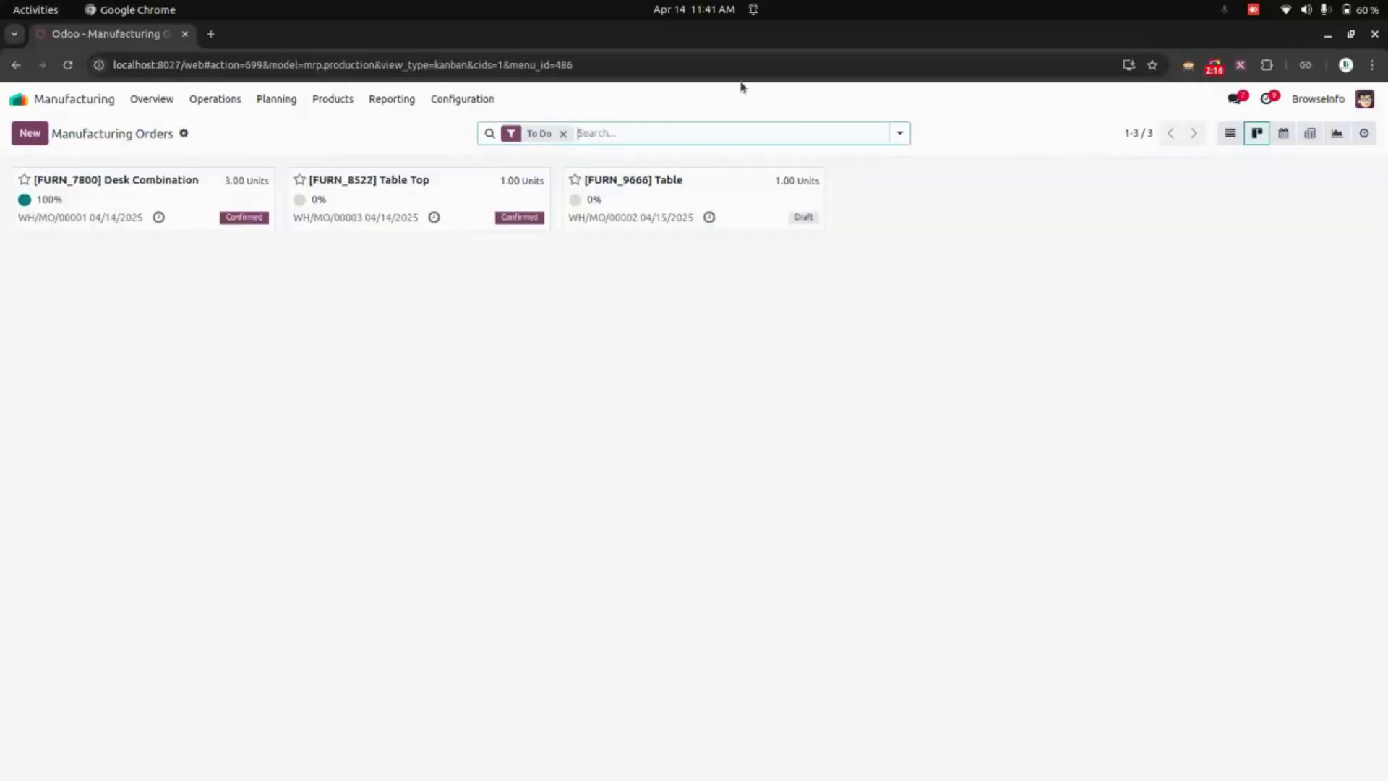
click(111, 201)
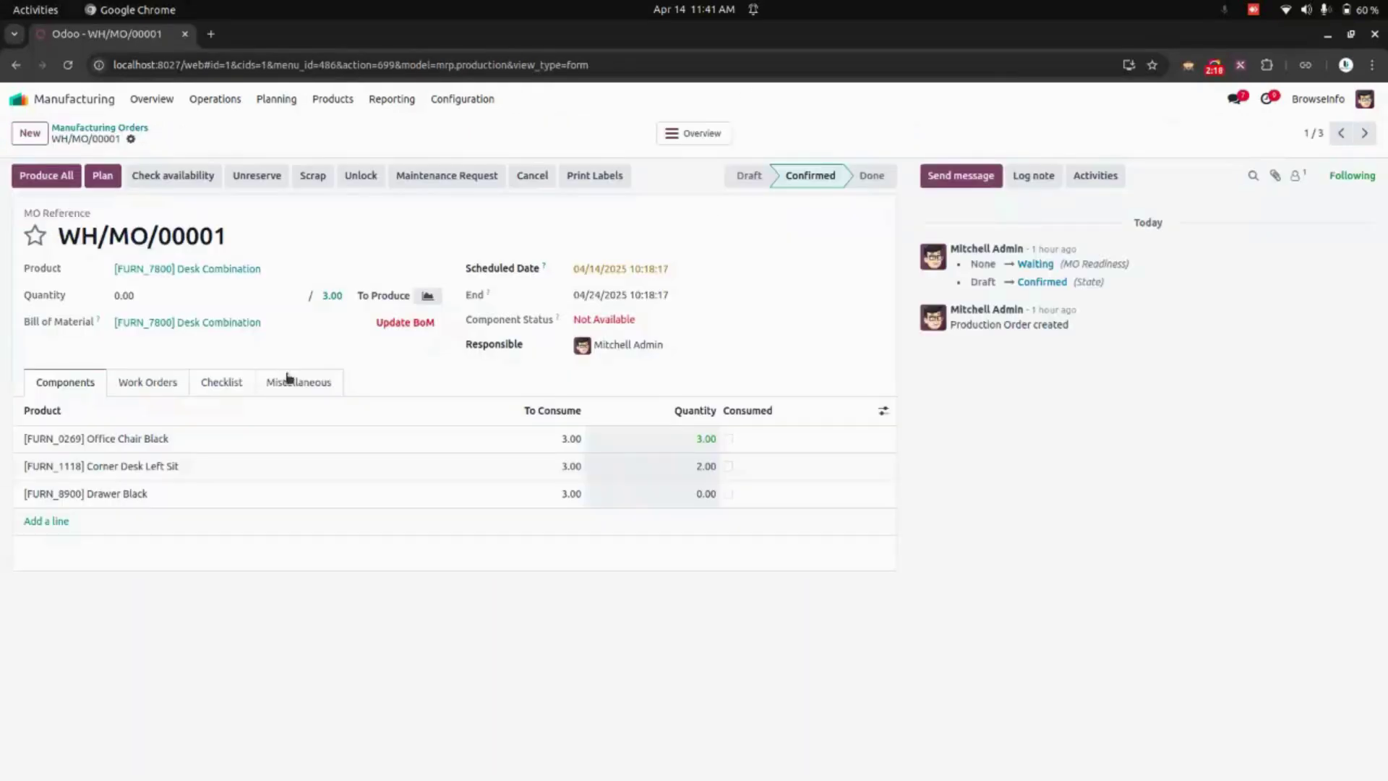
click(223, 383)
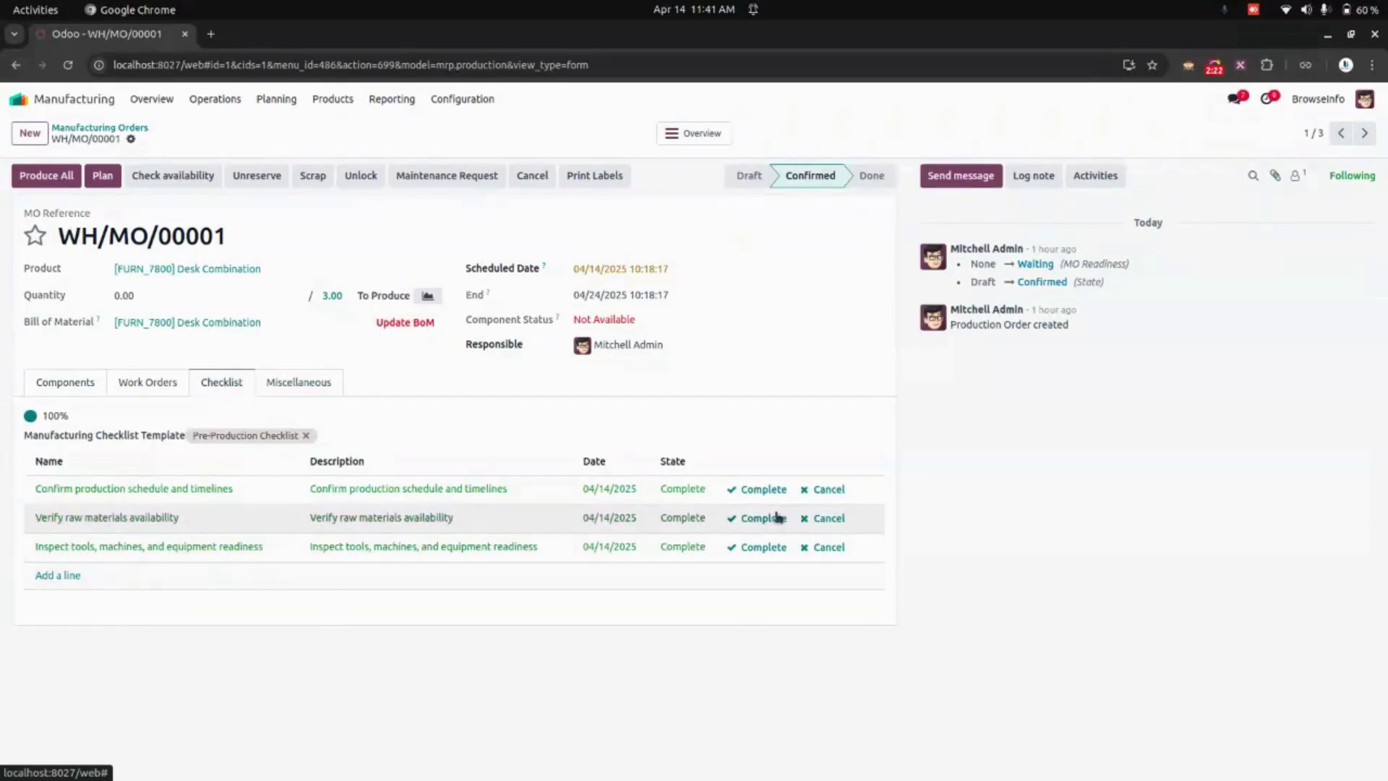
click(824, 519)
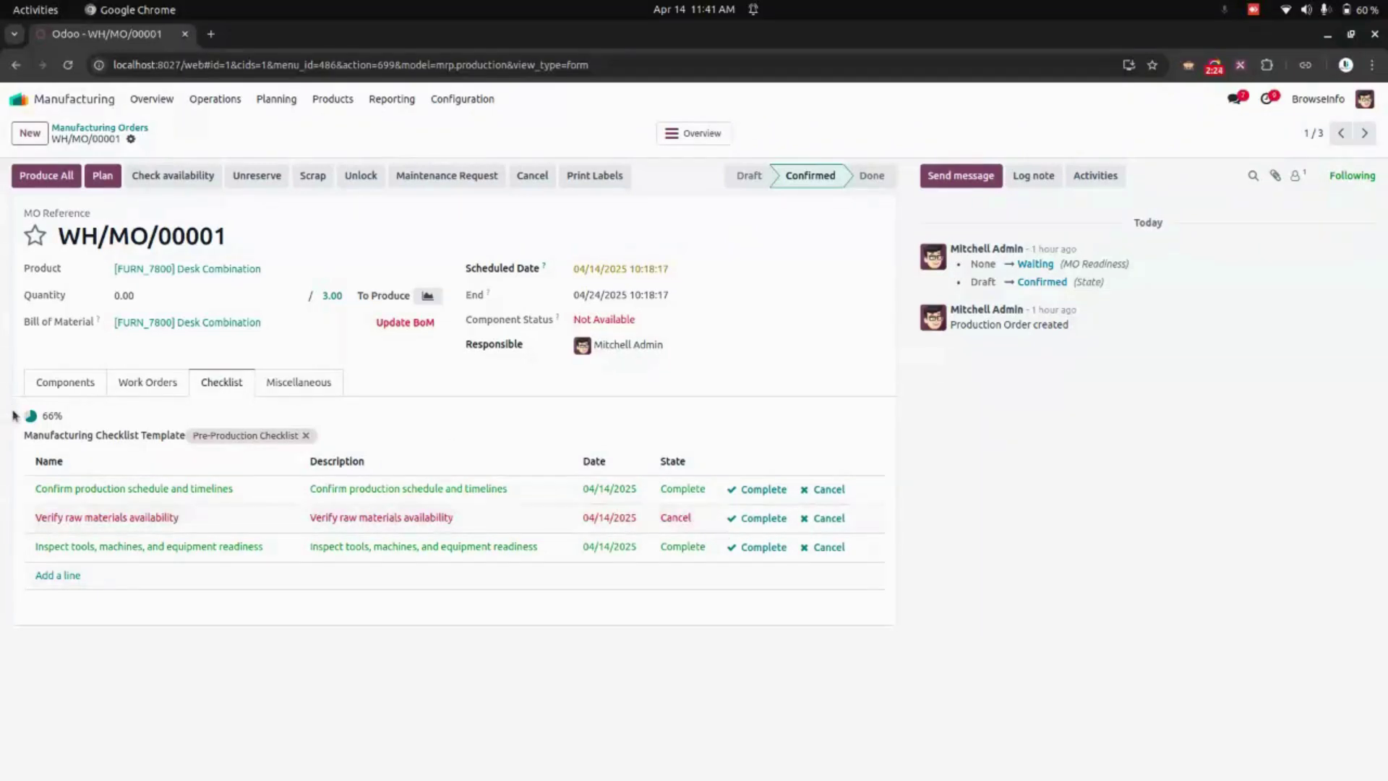
click(108, 128)
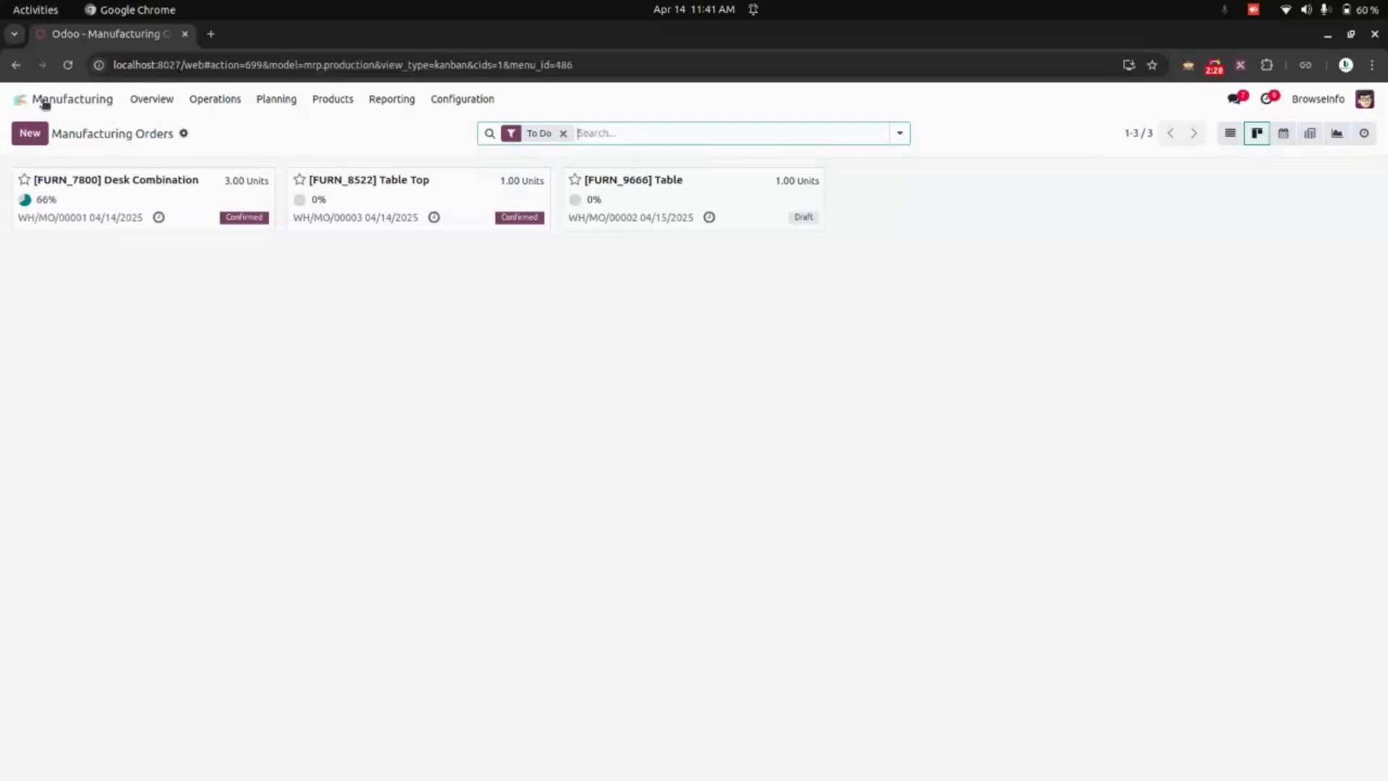
Review the Inventory stock checklist items and stock checklist templates.
click(20, 99)
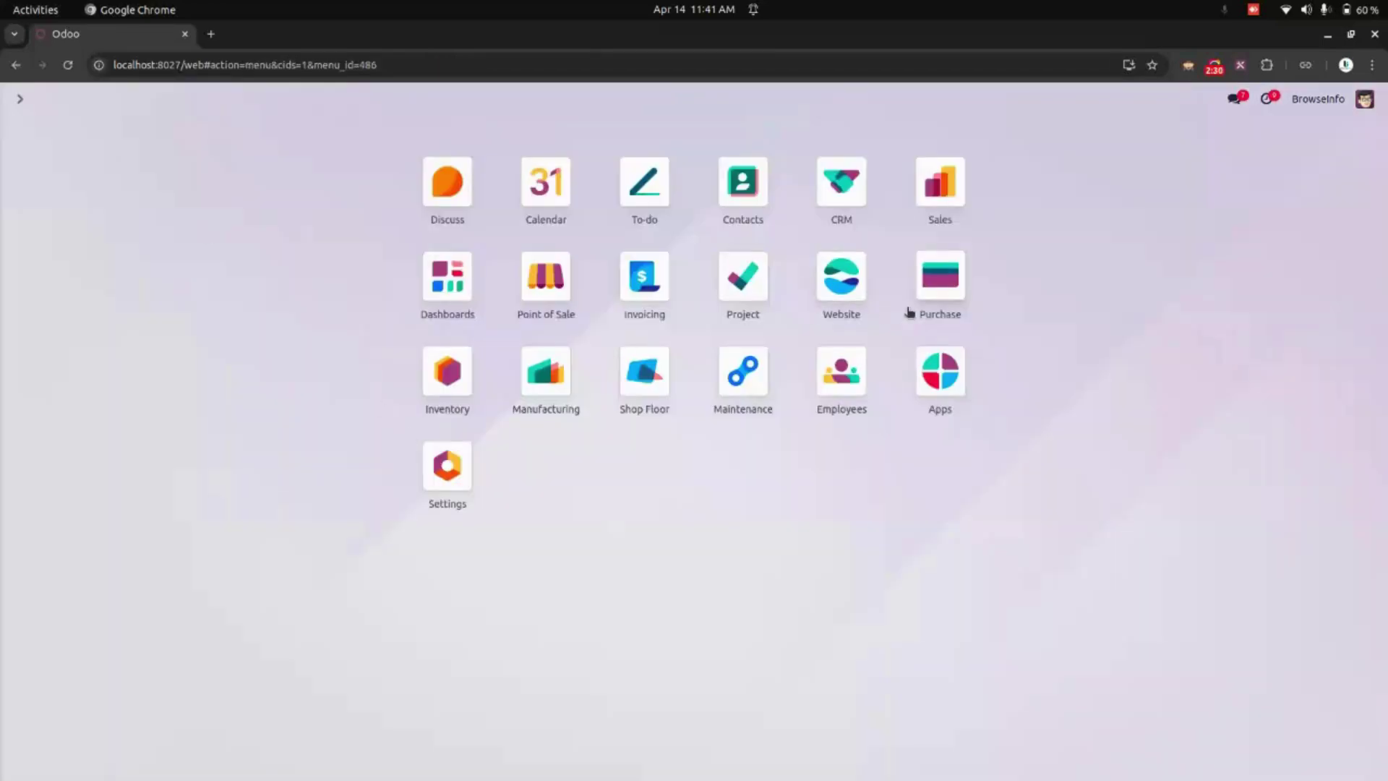
click(438, 383)
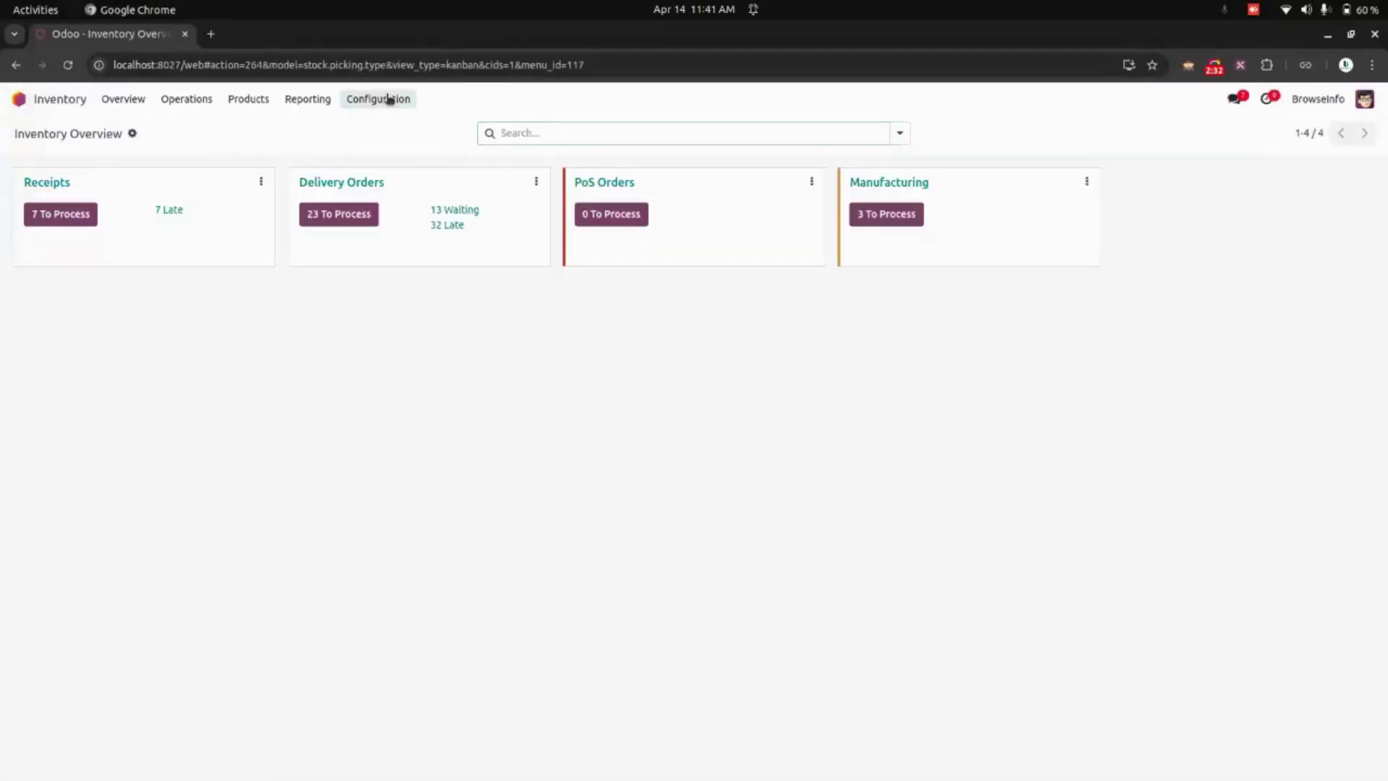
click(387, 99)
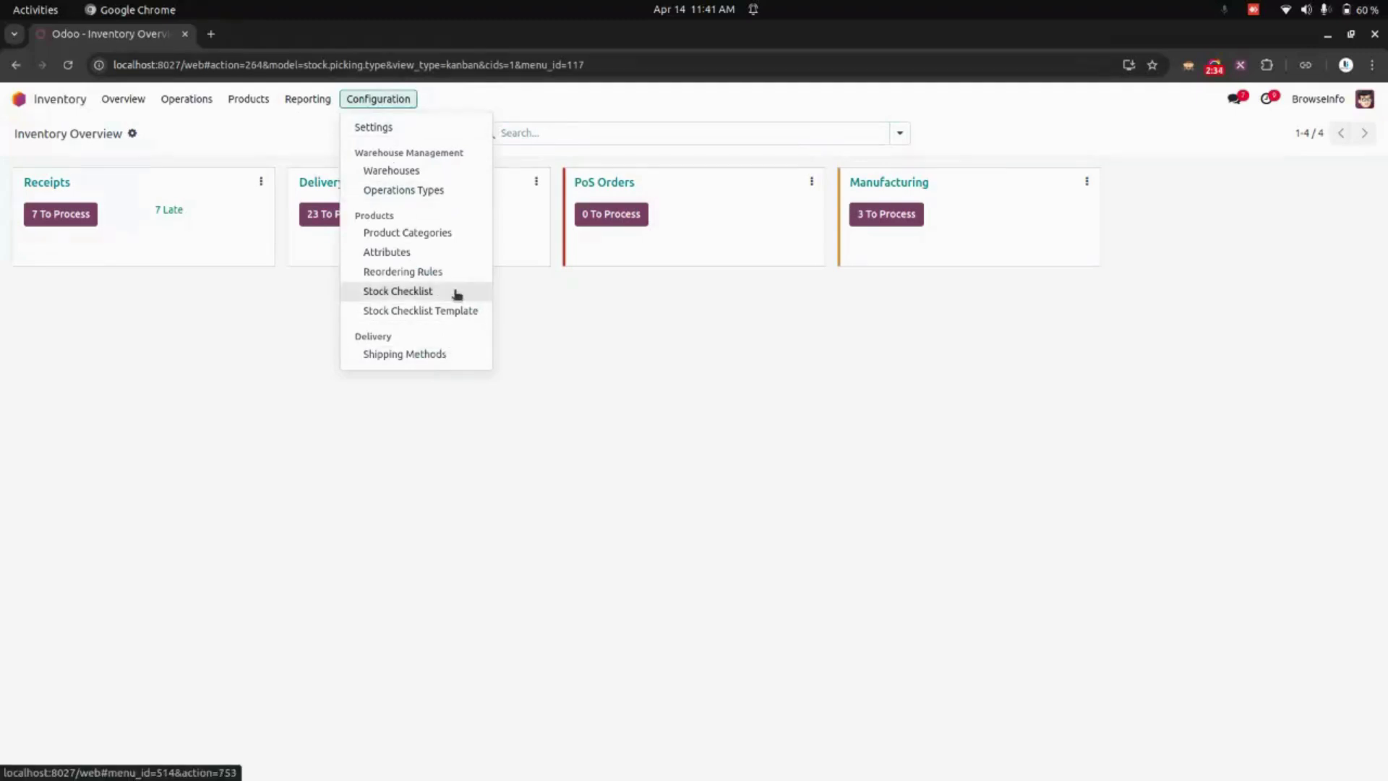
click(456, 292)
click(381, 100)
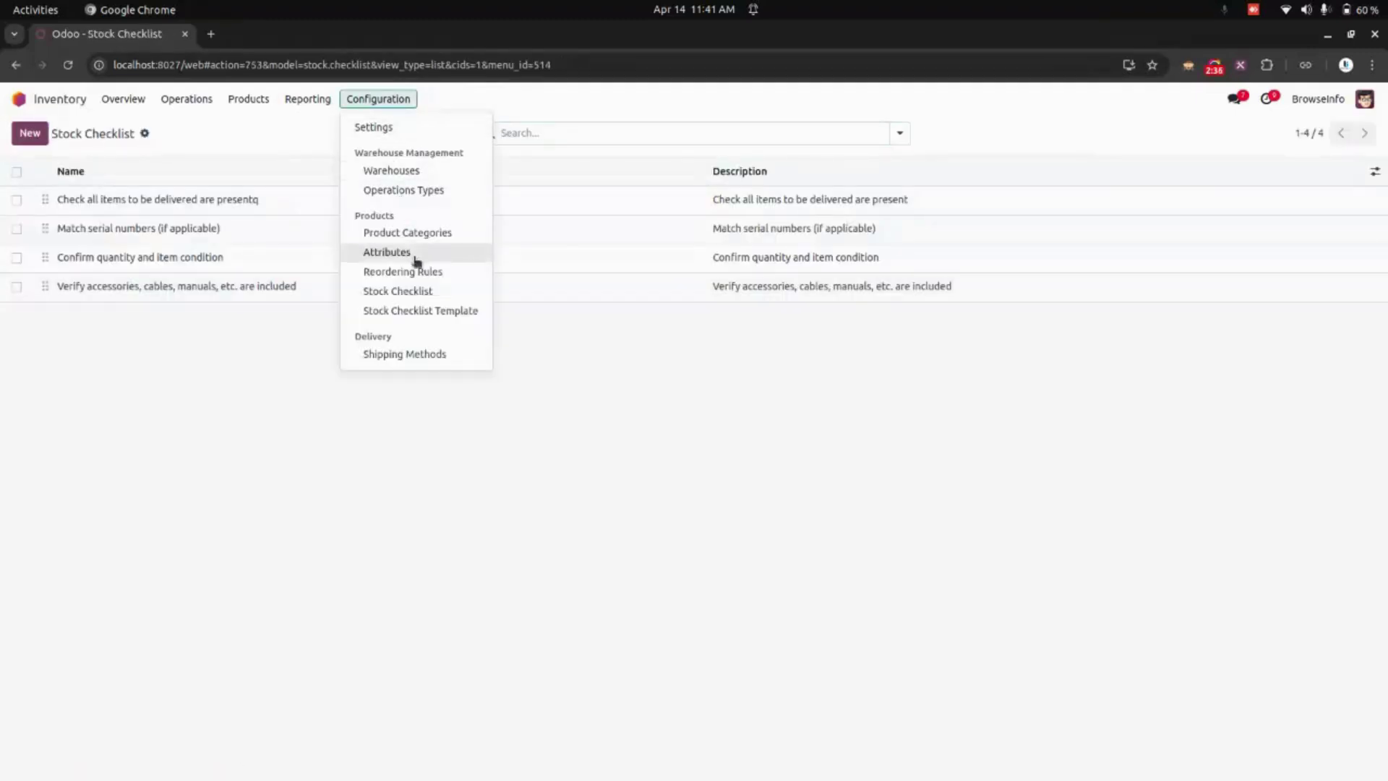
click(434, 311)
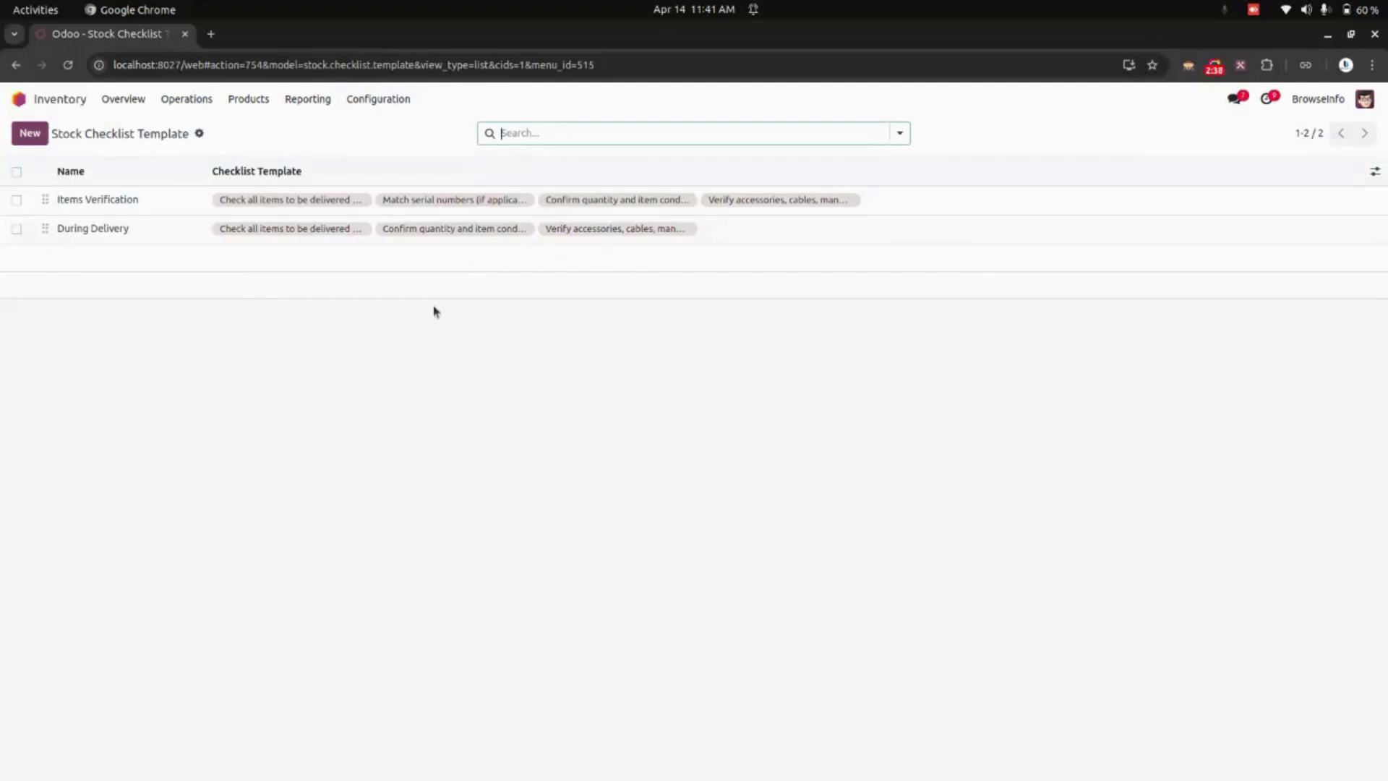
View delivery WH/OUT/00037's Items Verification checklist at 100% in Kanban.
click(170, 106)
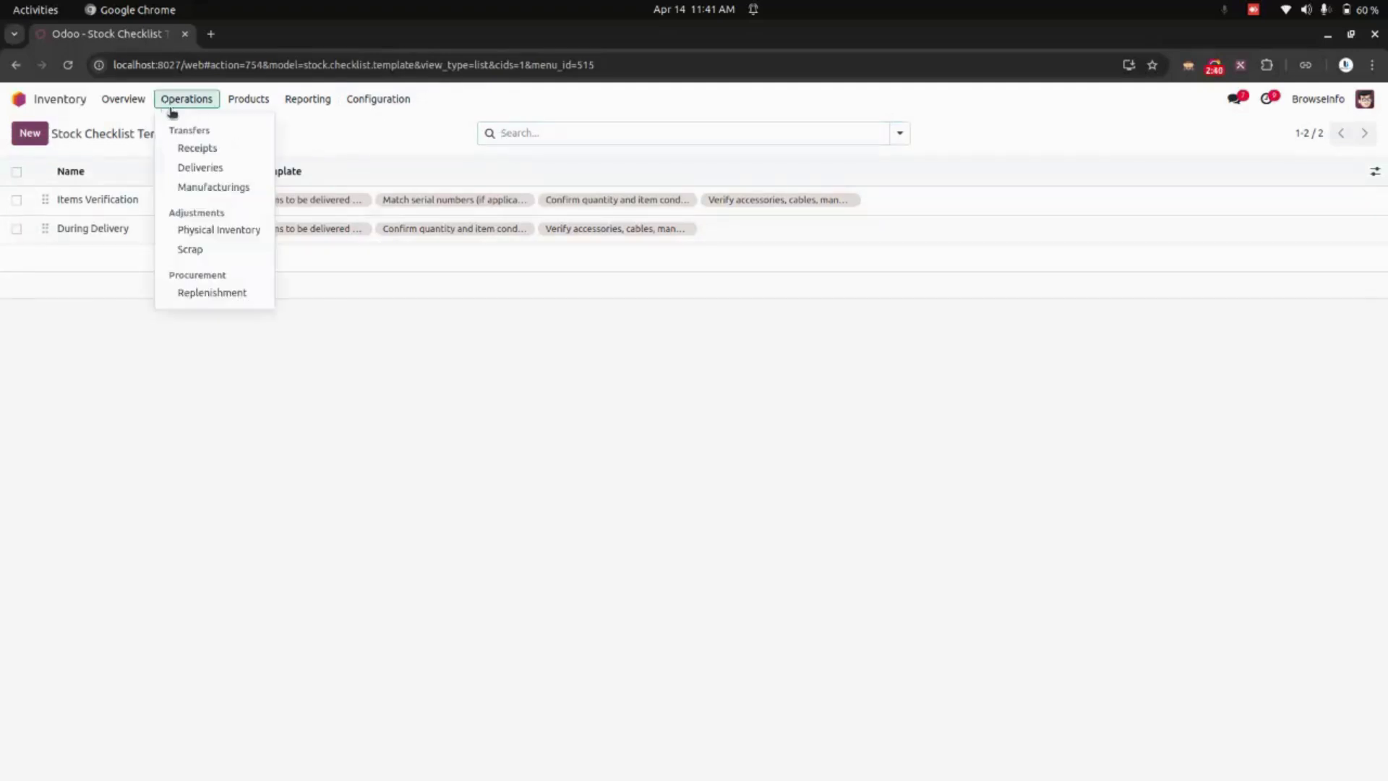
click(213, 170)
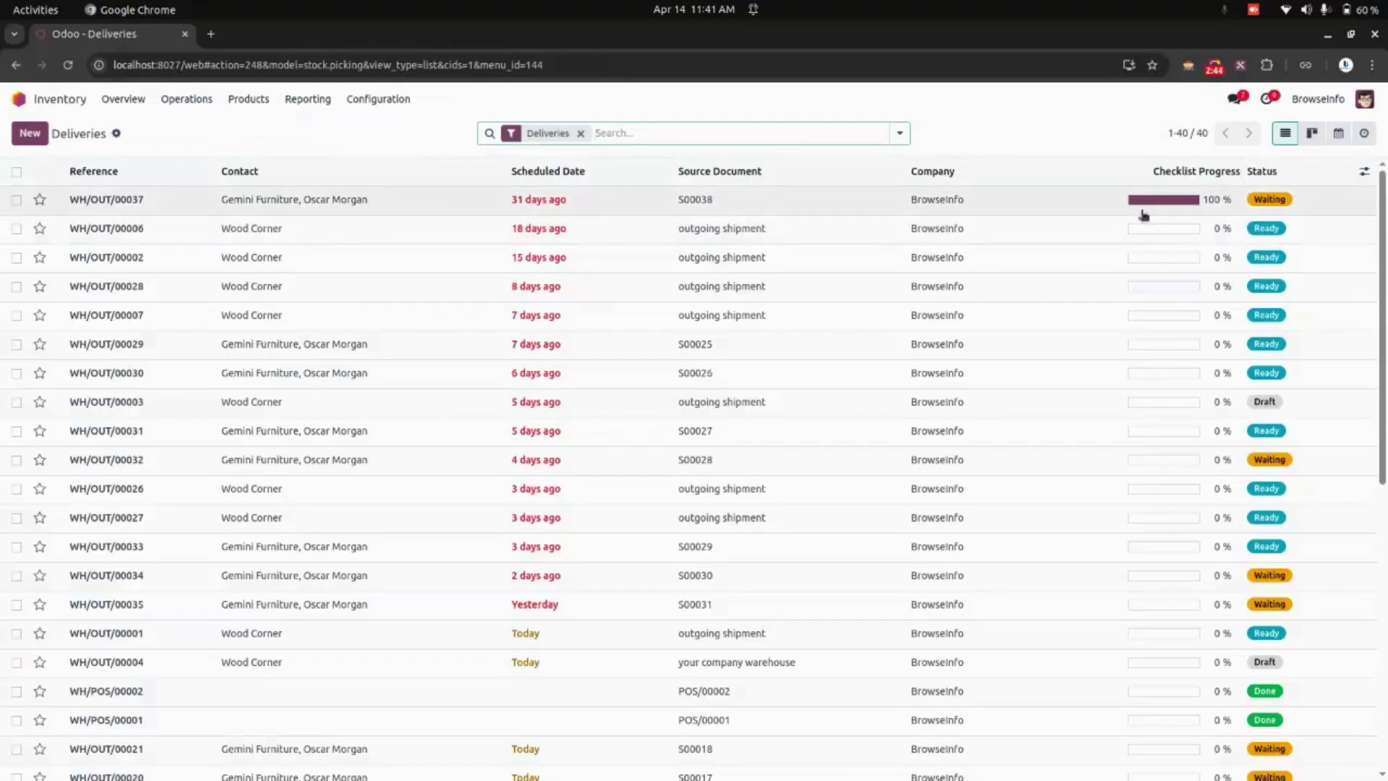
click(1312, 133)
click(86, 198)
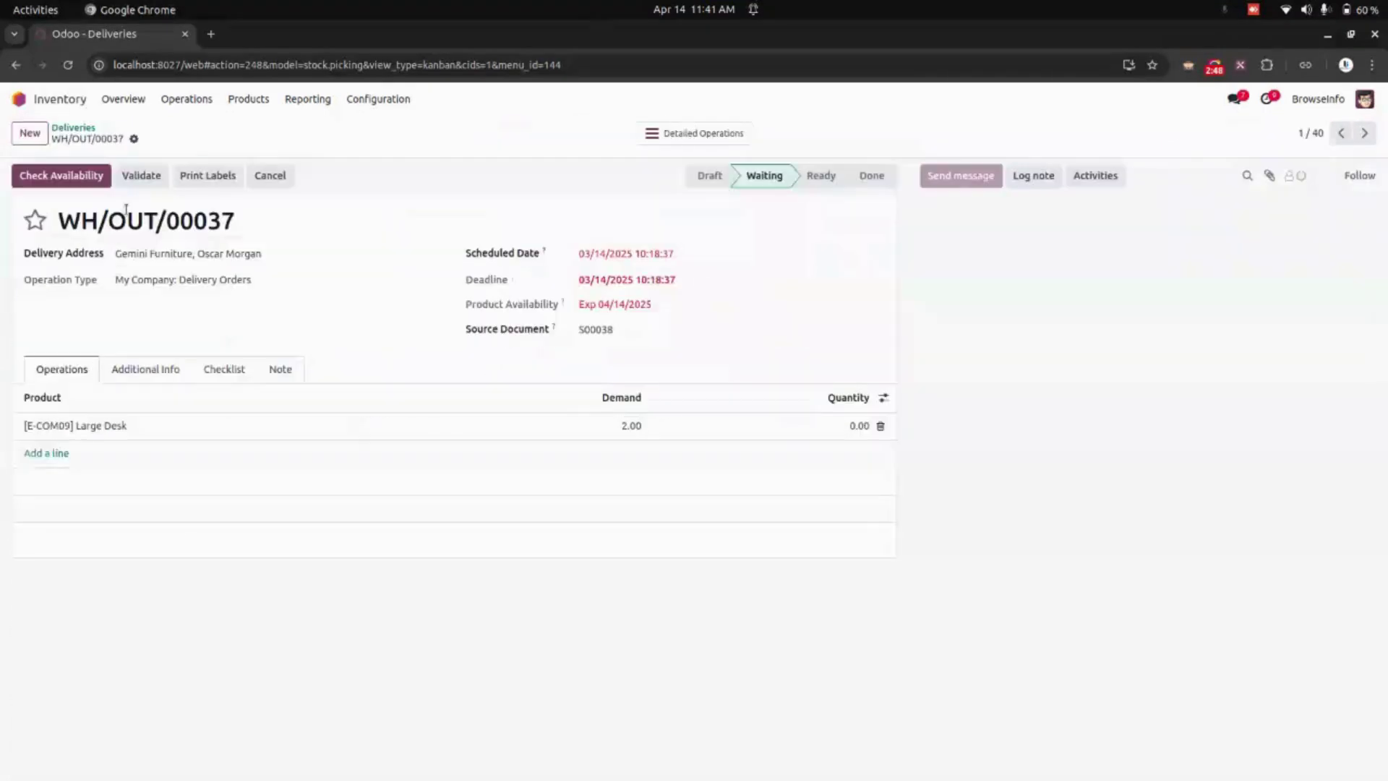
click(232, 376)
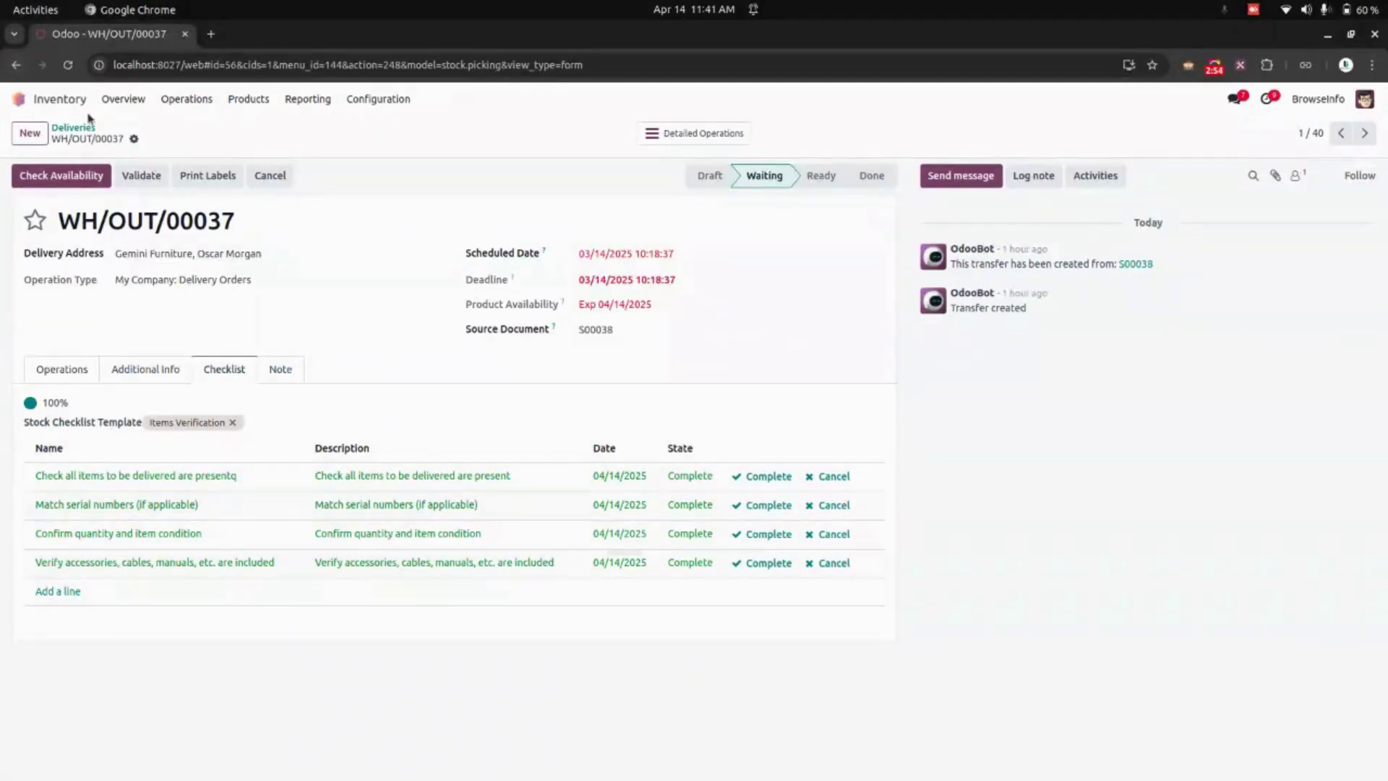
click(19, 99)
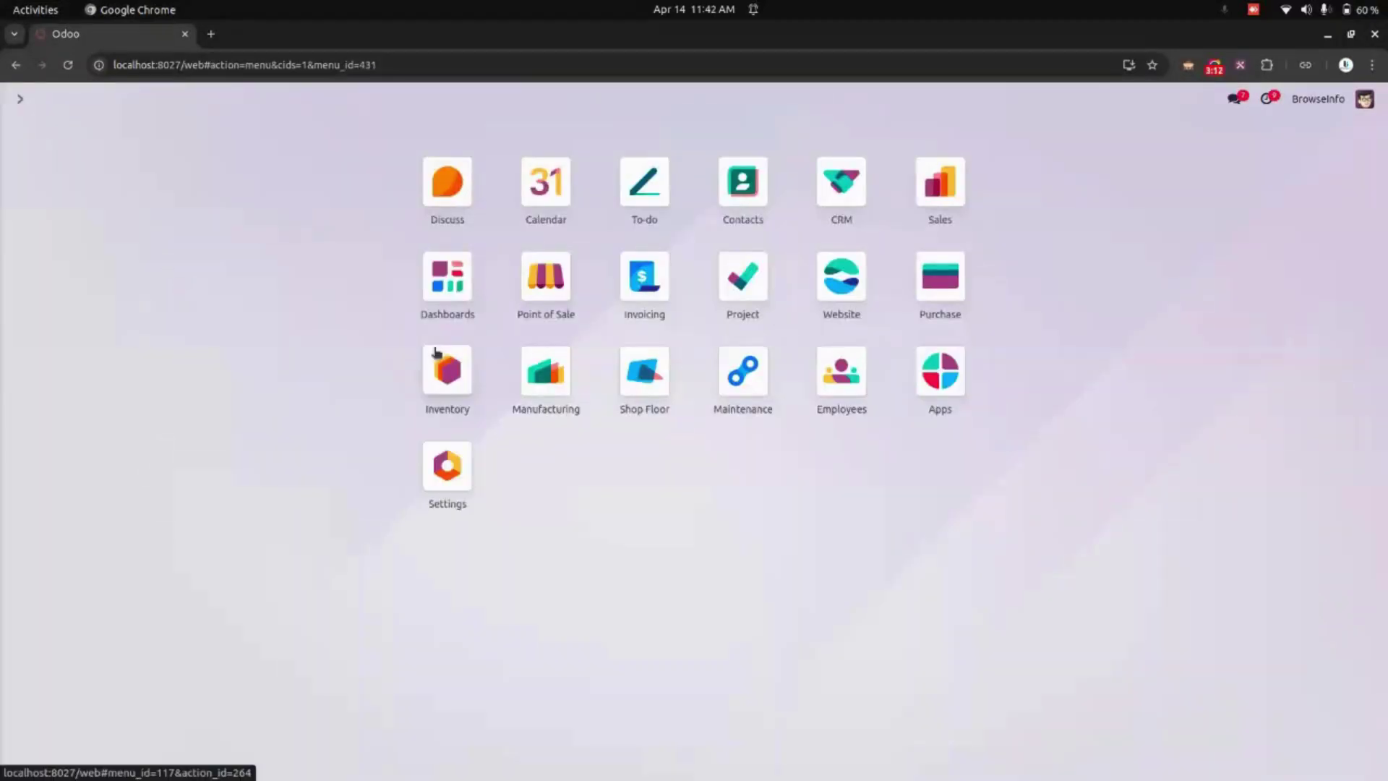
click(838, 184)
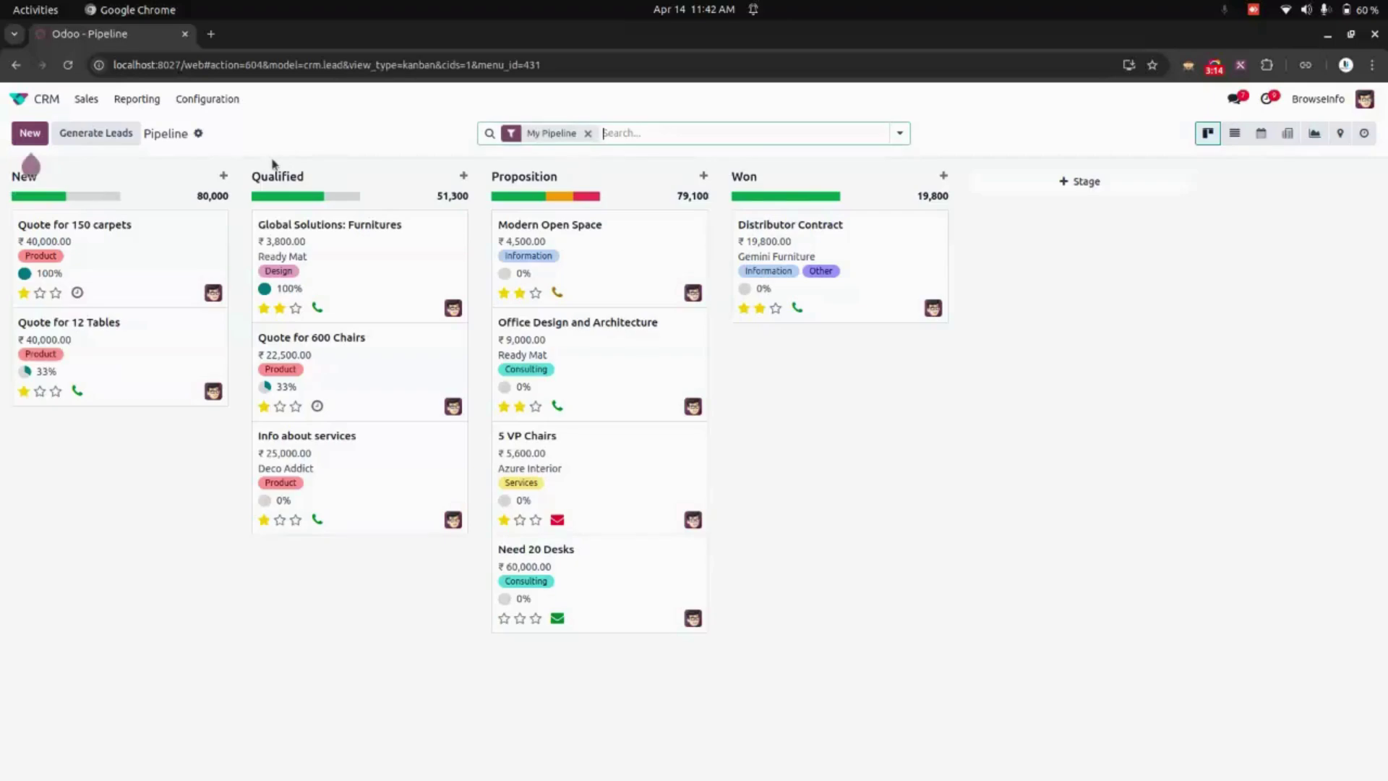
click(196, 102)
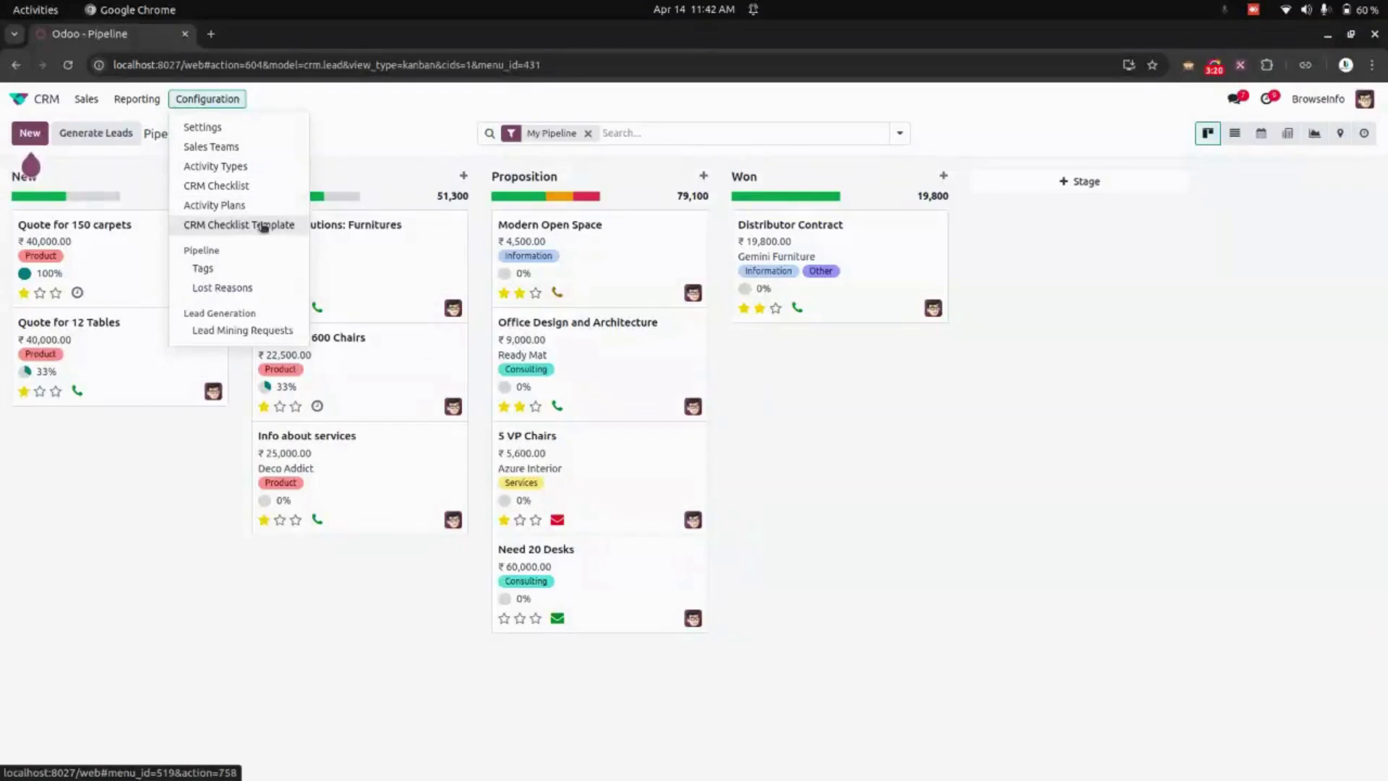
click(356, 161)
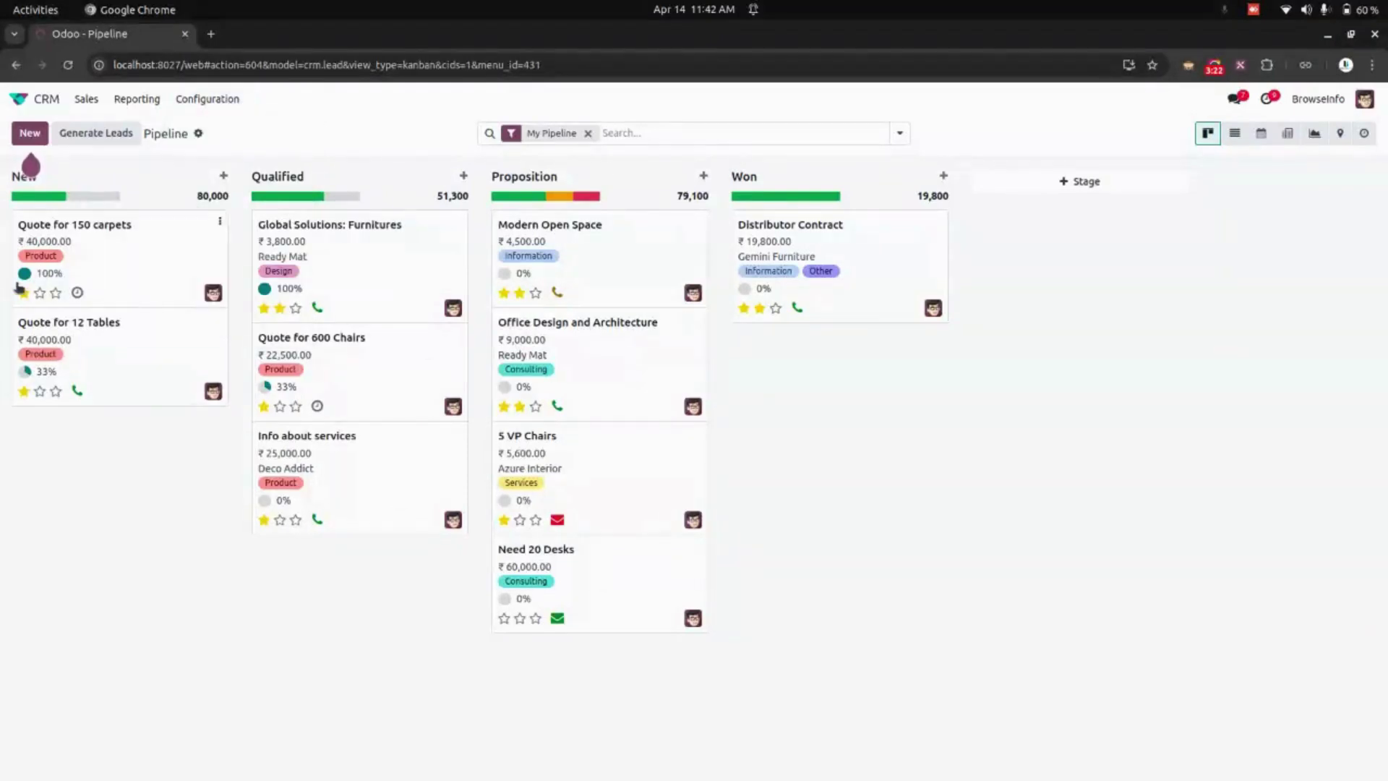
click(1234, 133)
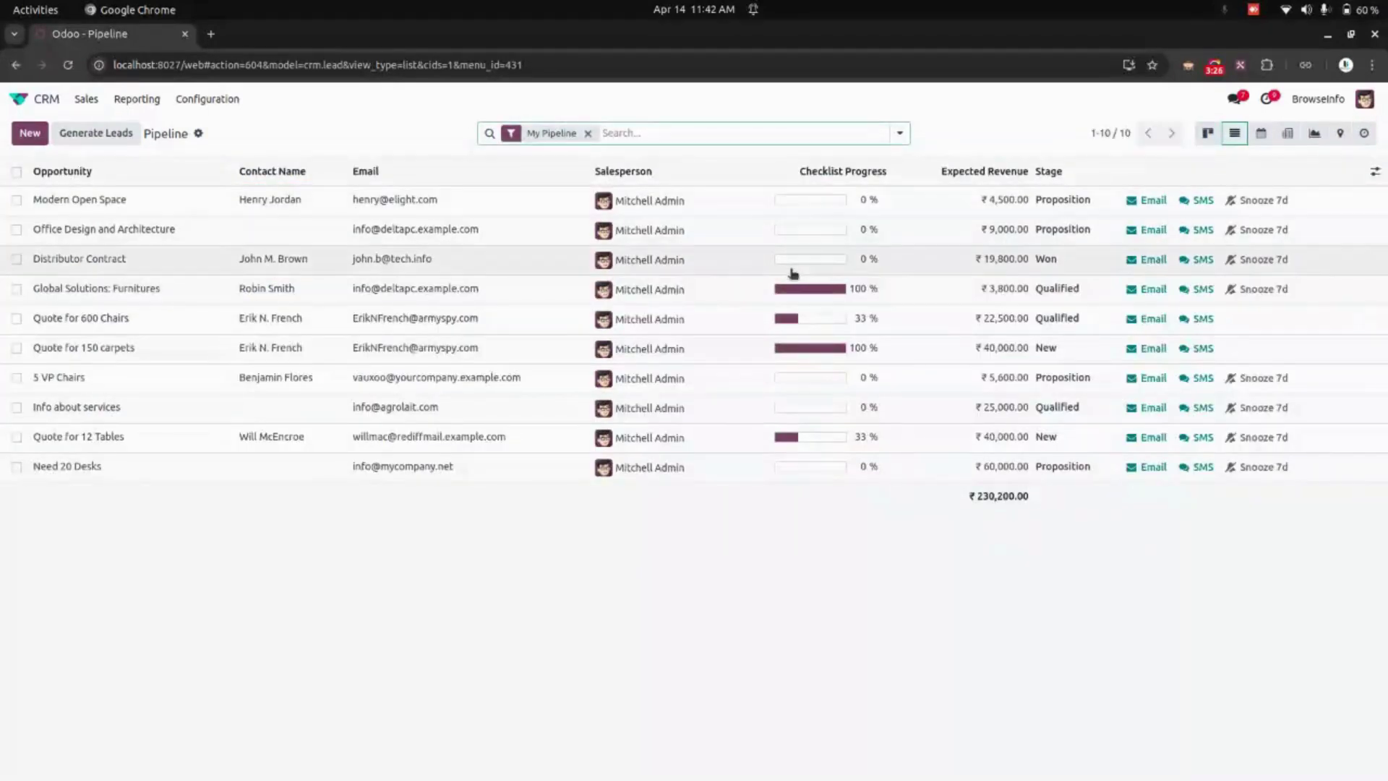
click(760, 297)
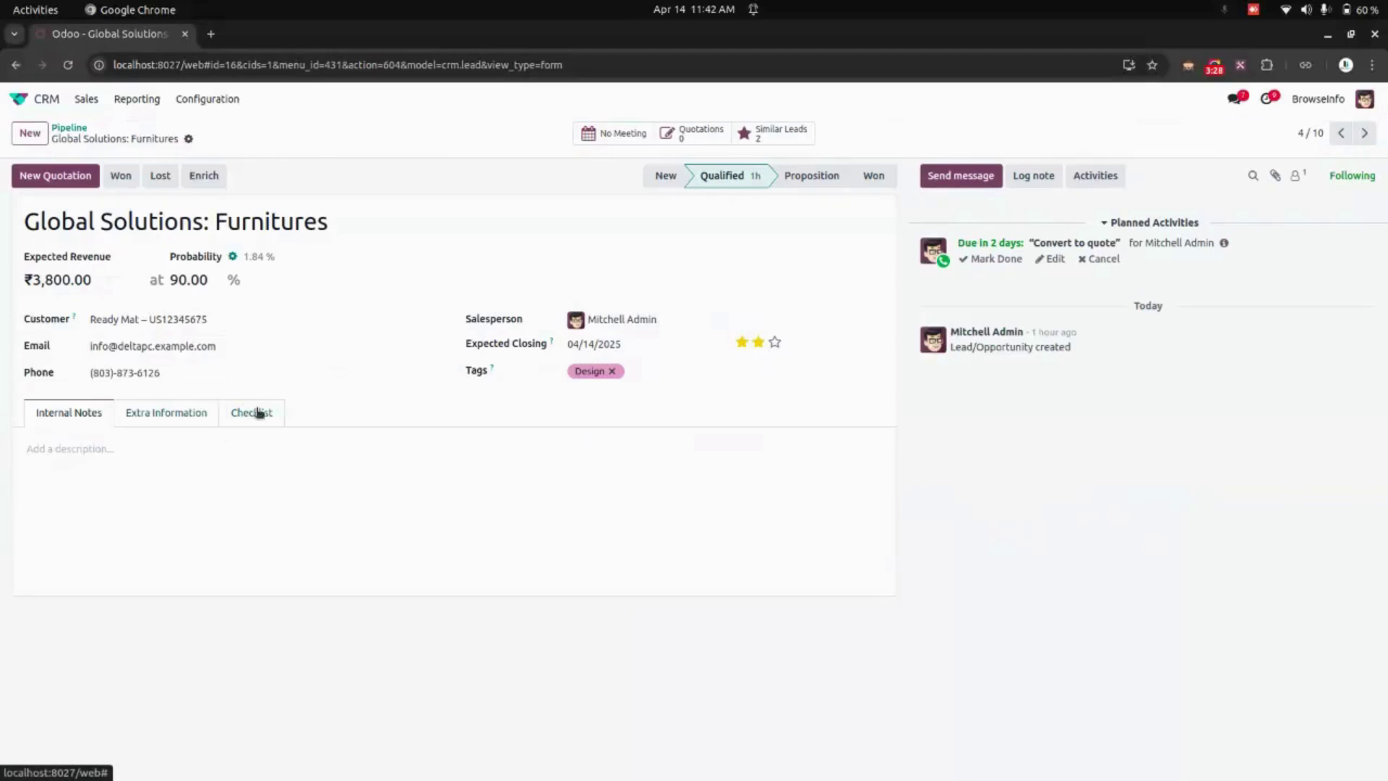
click(259, 413)
click(373, 464)
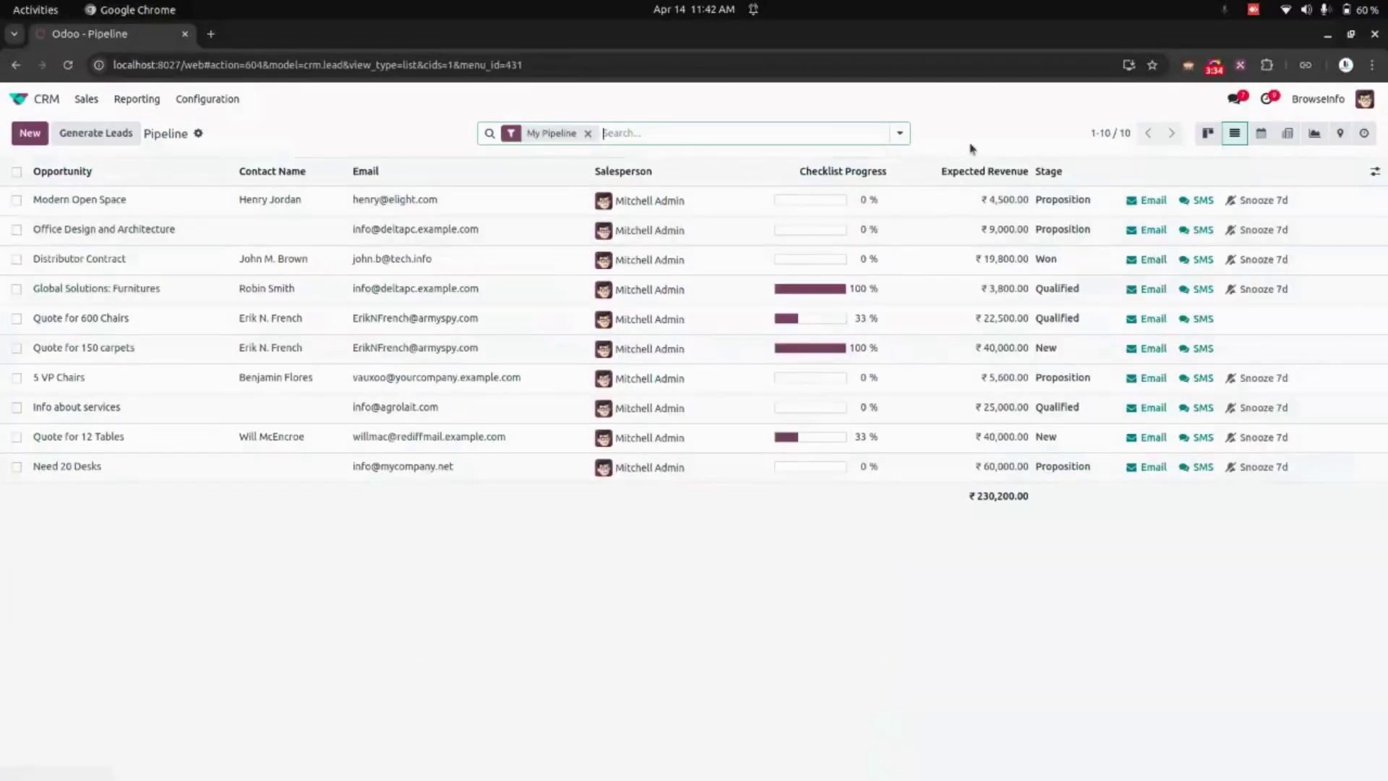
click(901, 132)
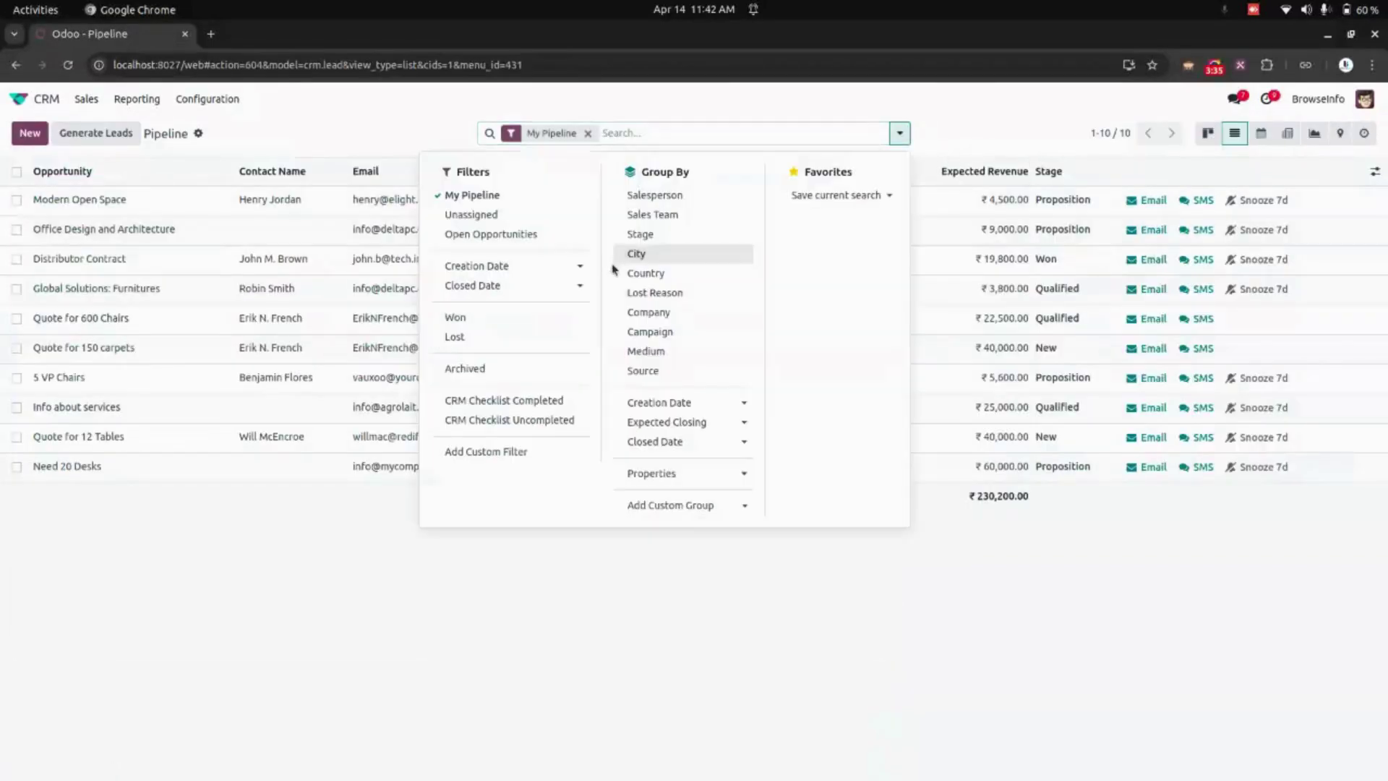
click(562, 401)
click(553, 419)
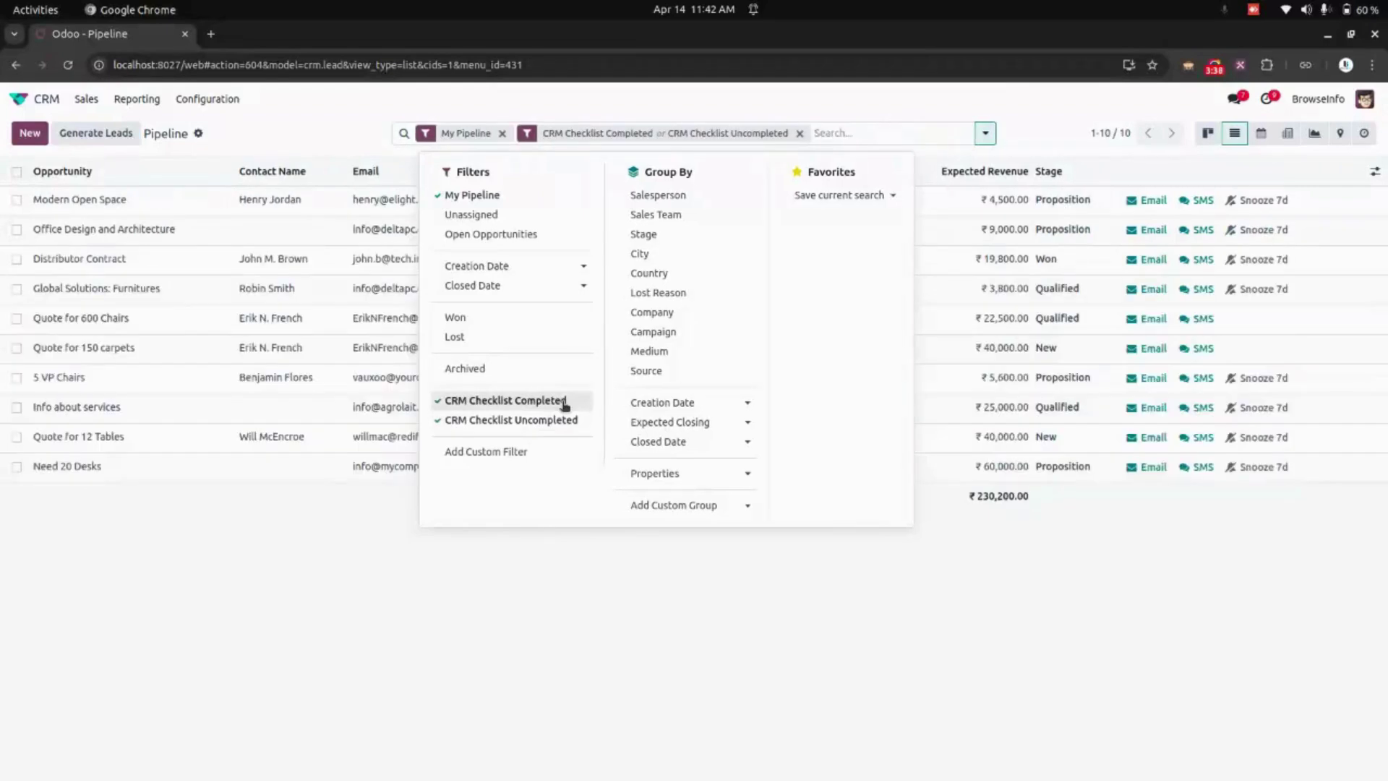
click(562, 401)
click(558, 418)
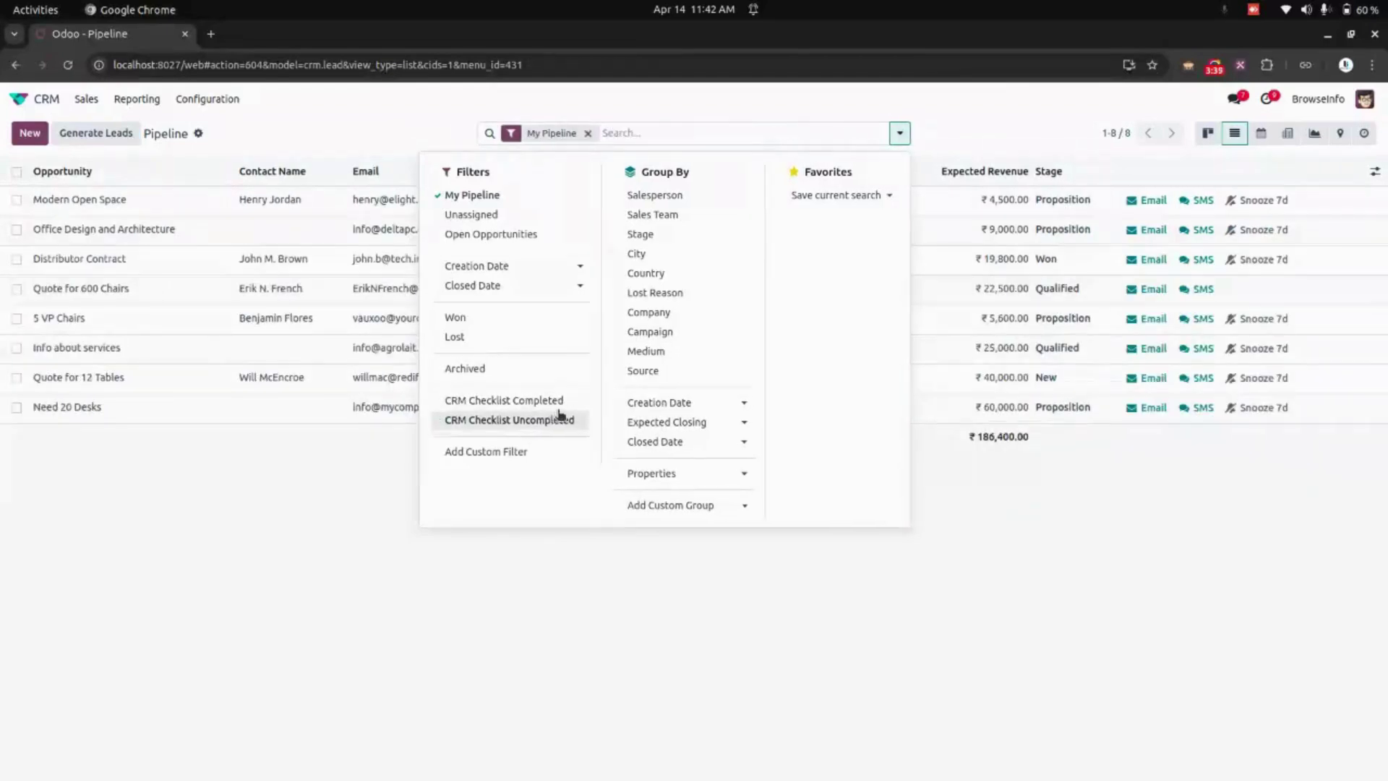
click(19, 105)
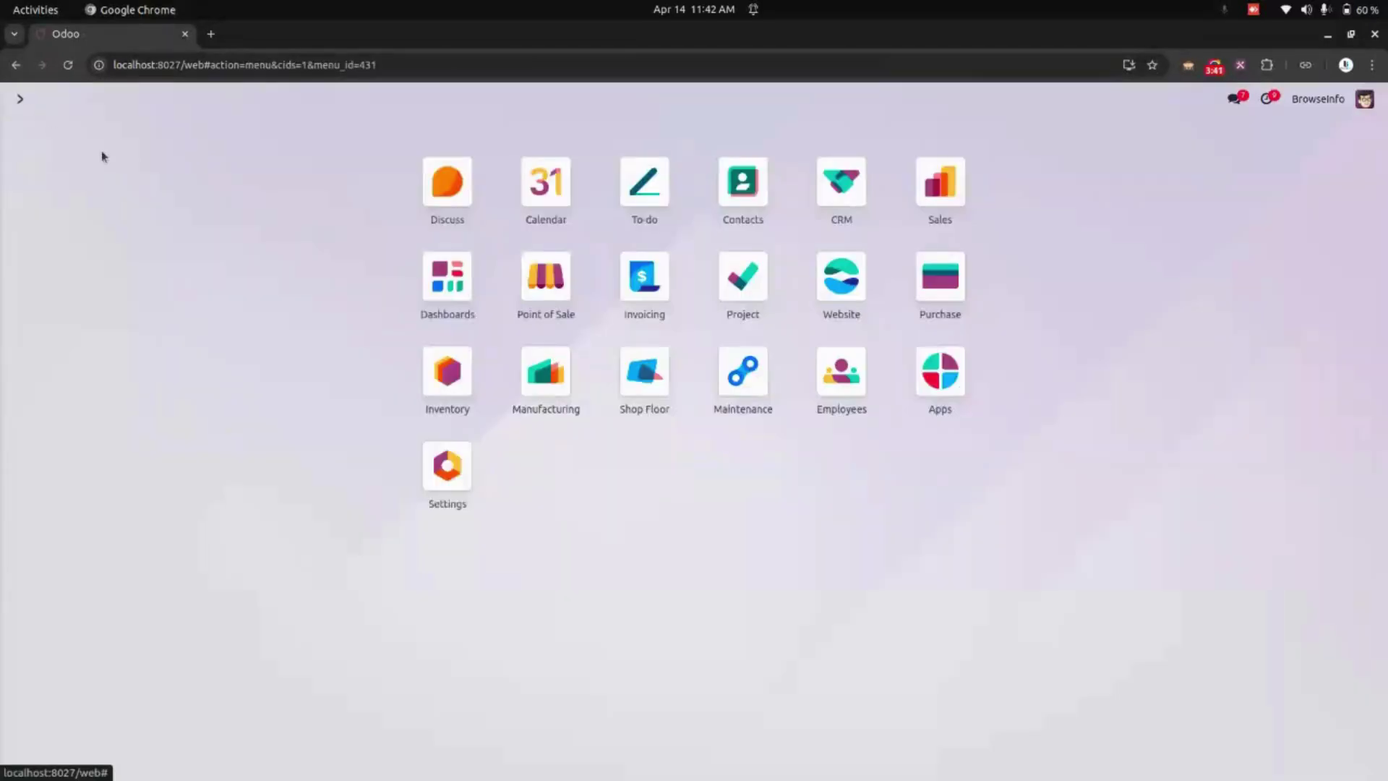
click(519, 189)
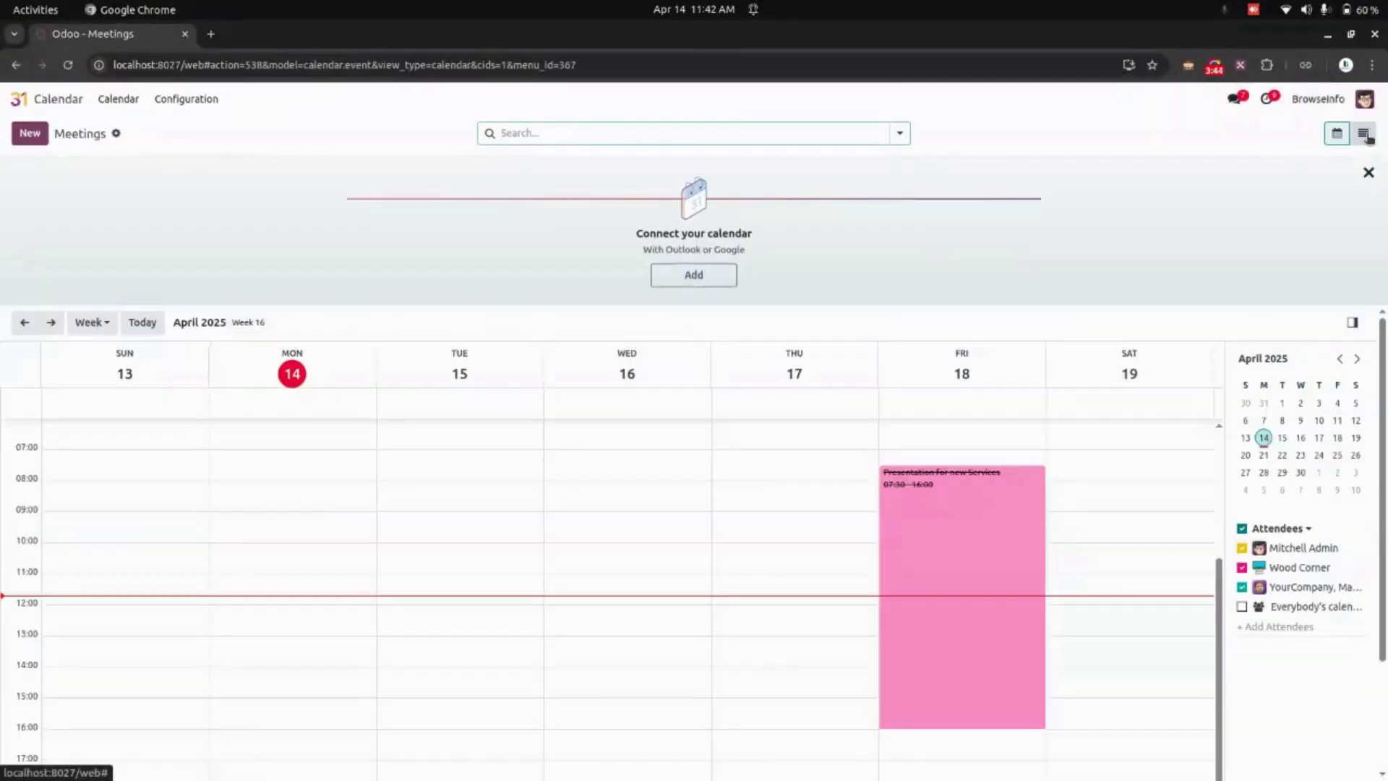
click(1364, 135)
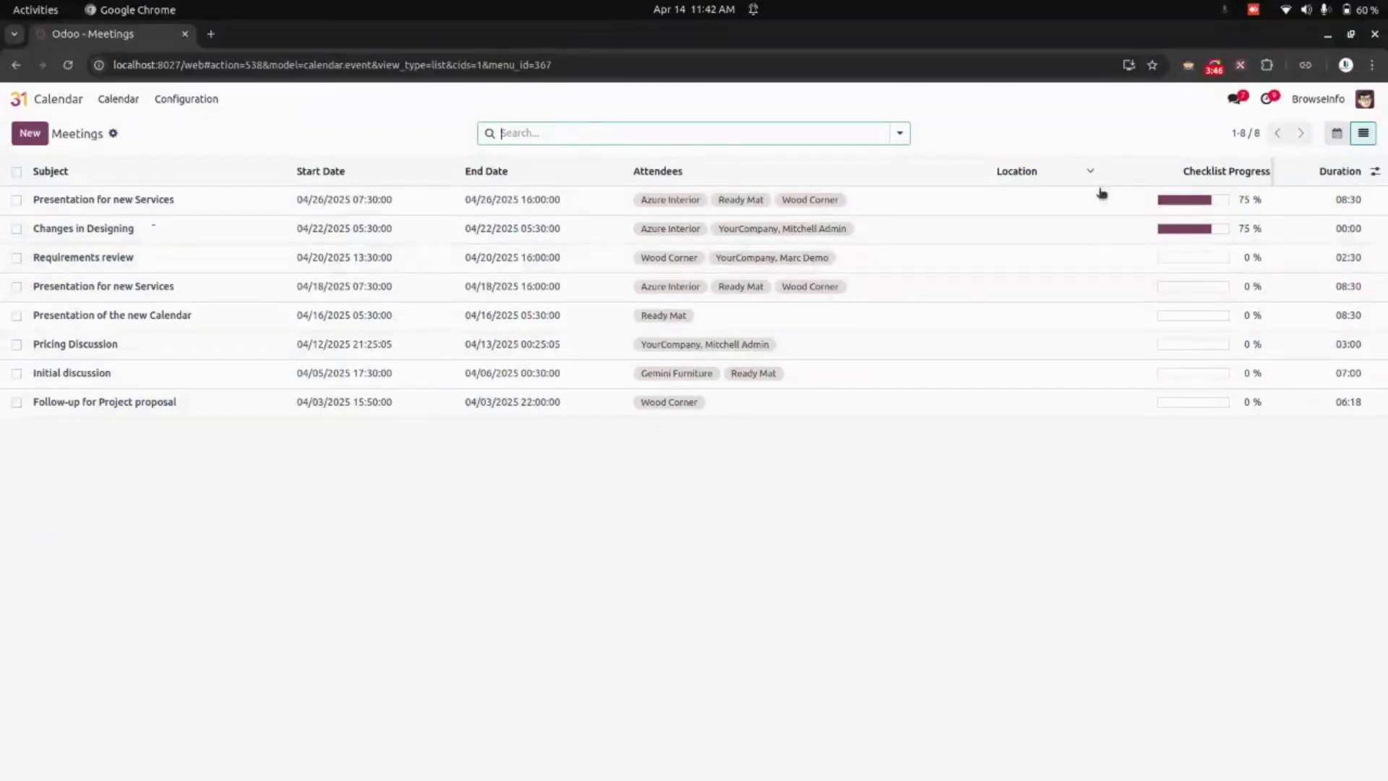
click(1153, 224)
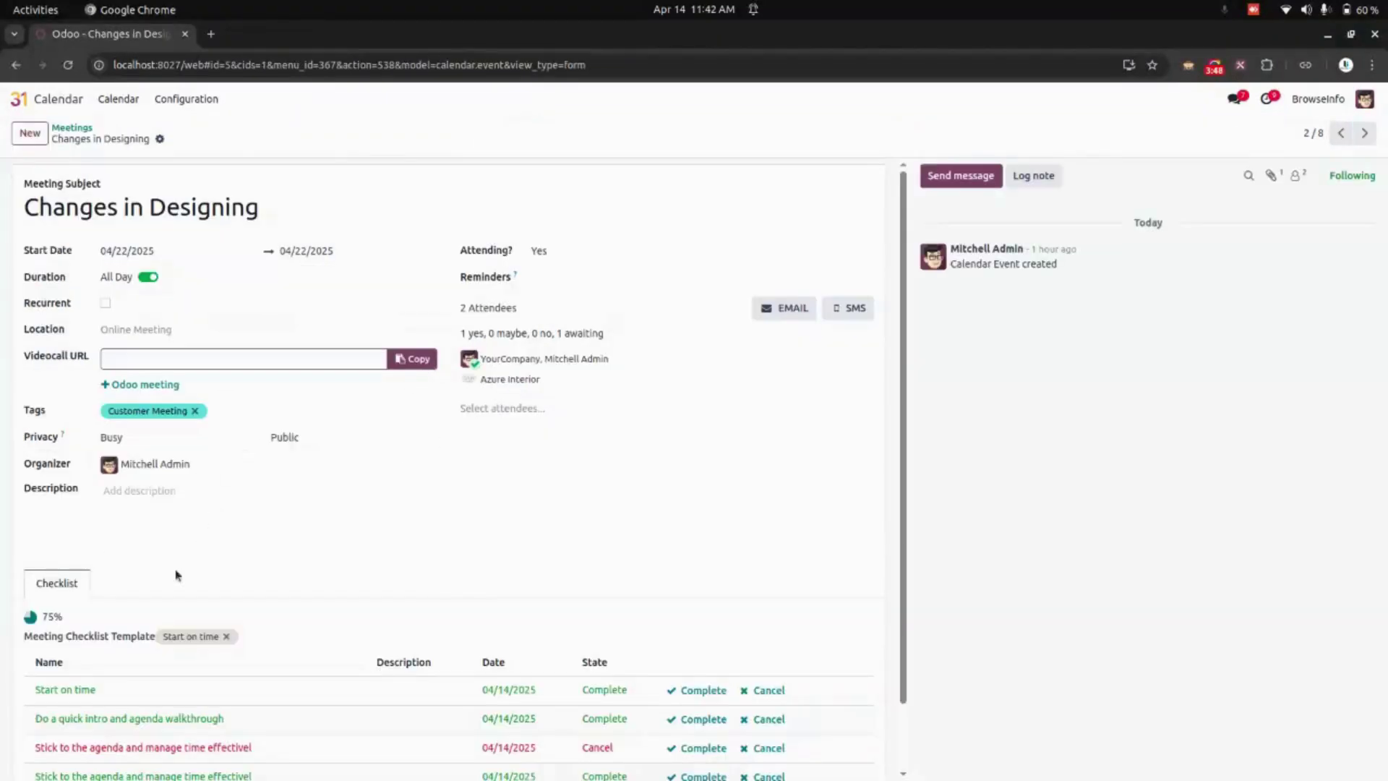
scroll(123, 587, down, 2)
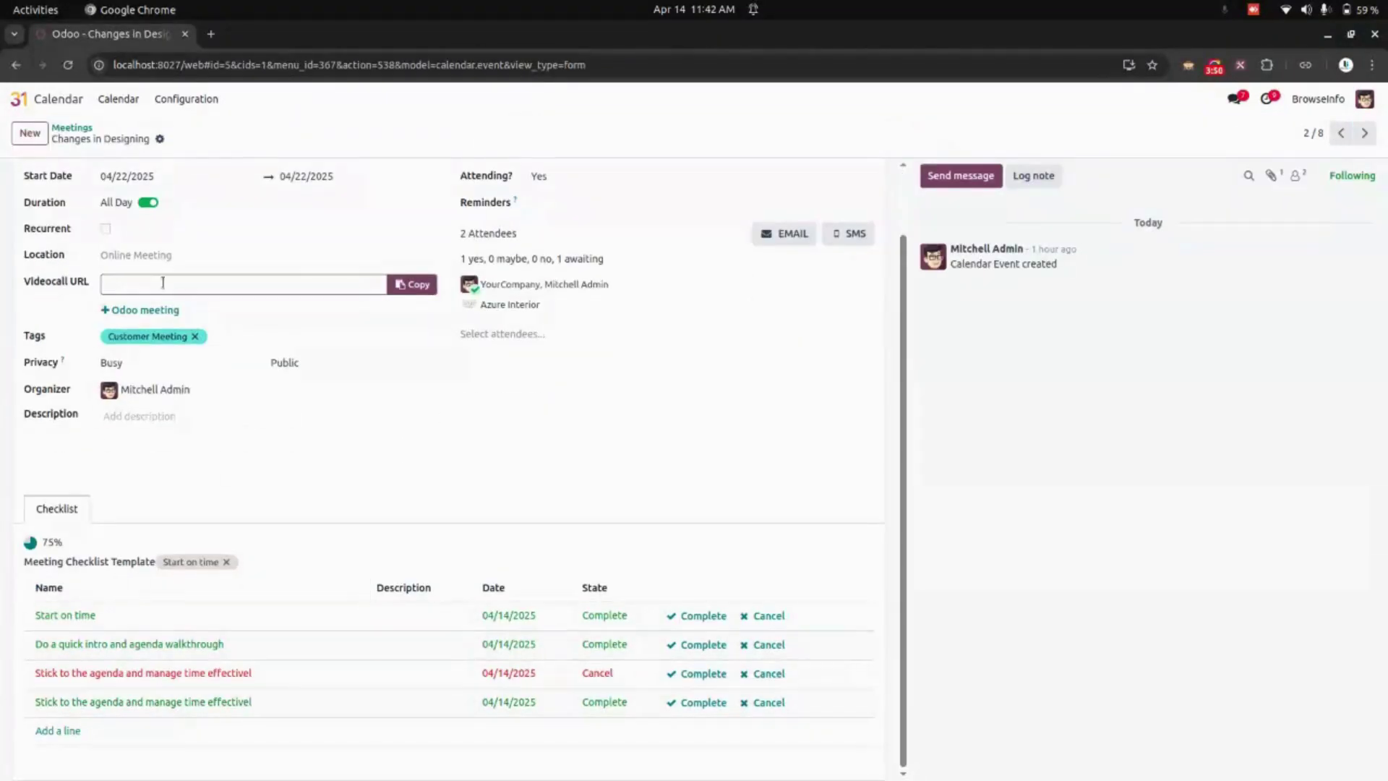
click(31, 102)
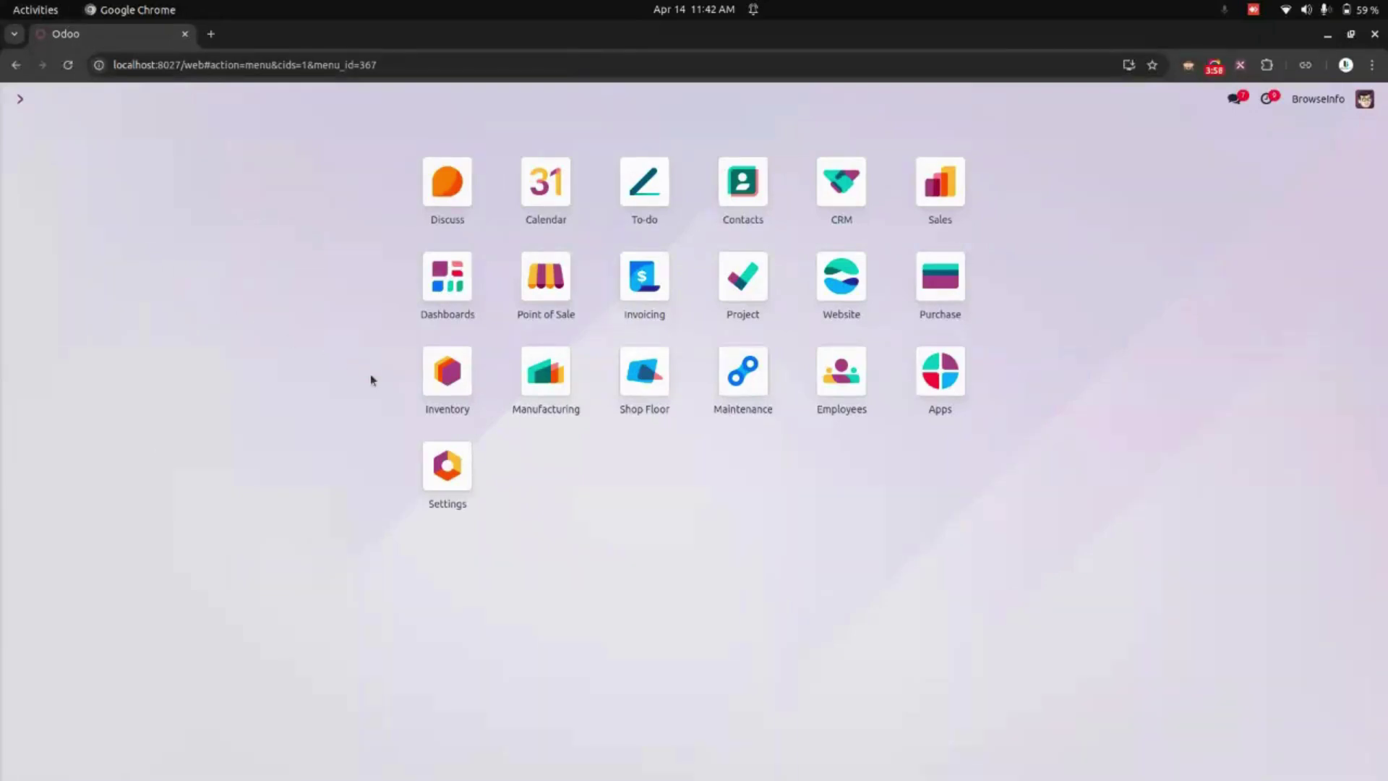
Review the project checklist items and task checklist items in Project configuration.
click(745, 276)
click(285, 103)
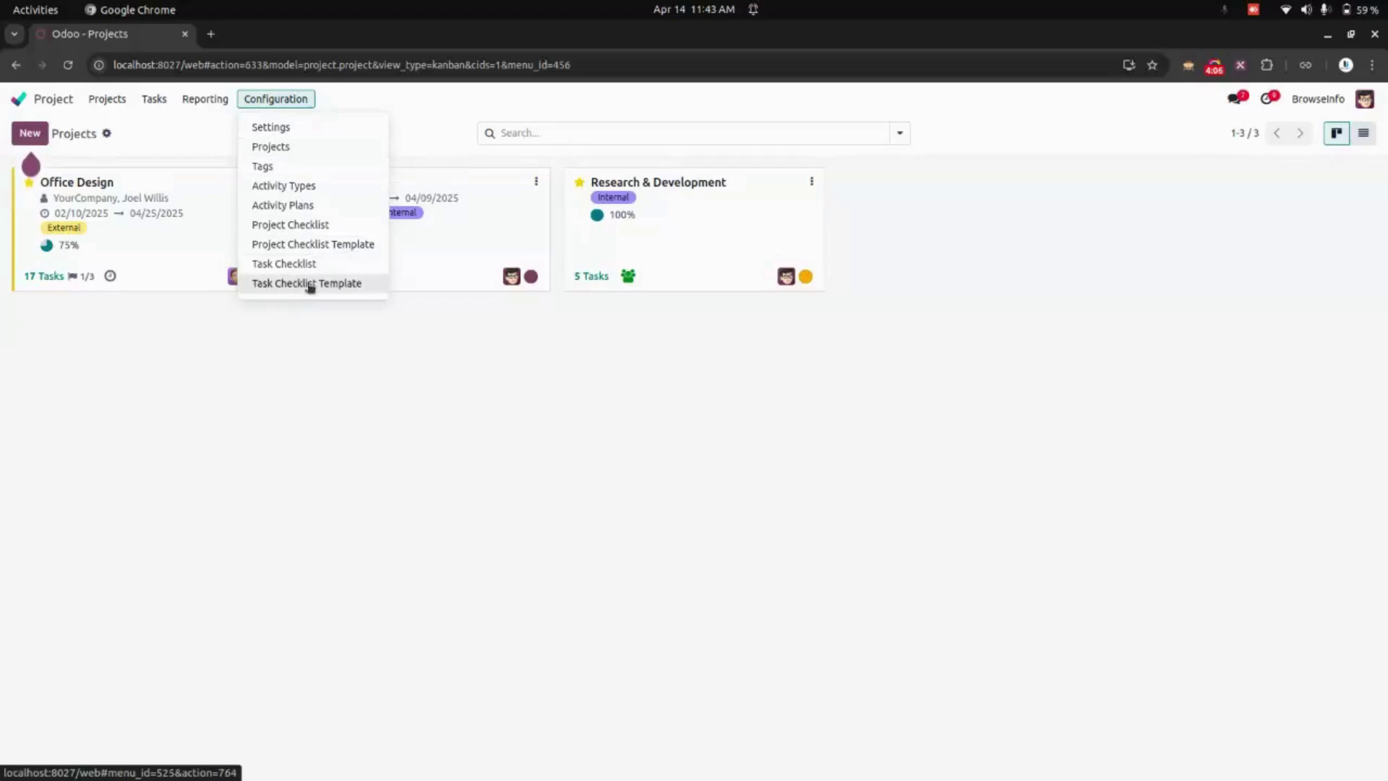
click(297, 224)
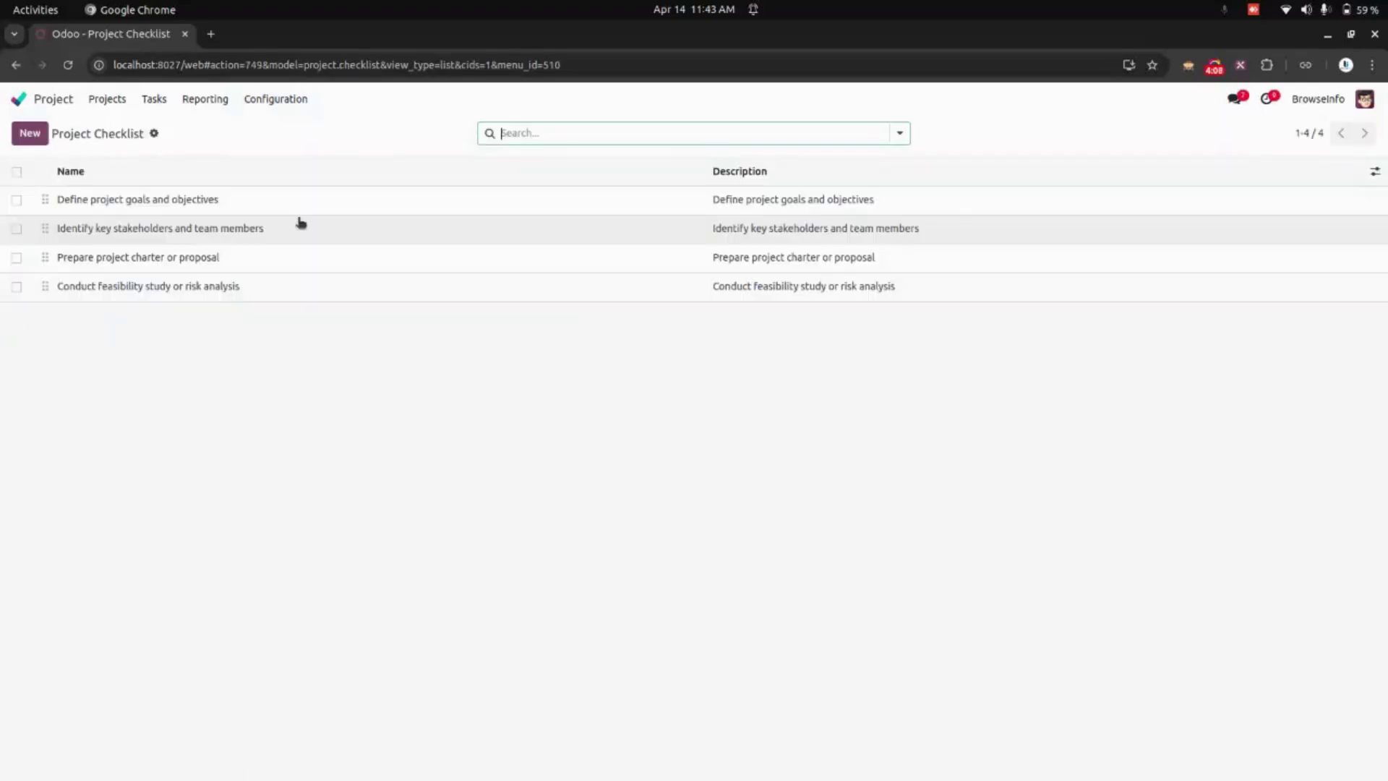
click(271, 99)
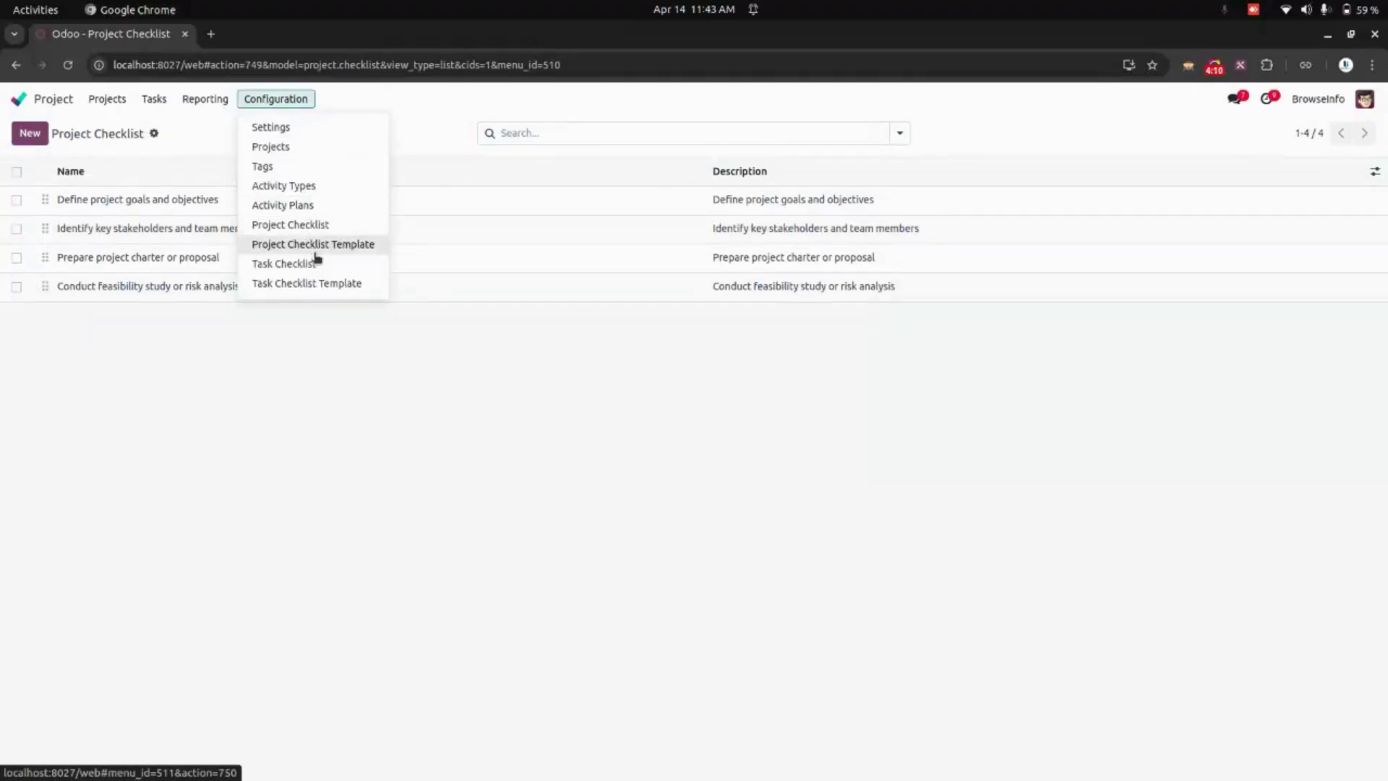
click(319, 263)
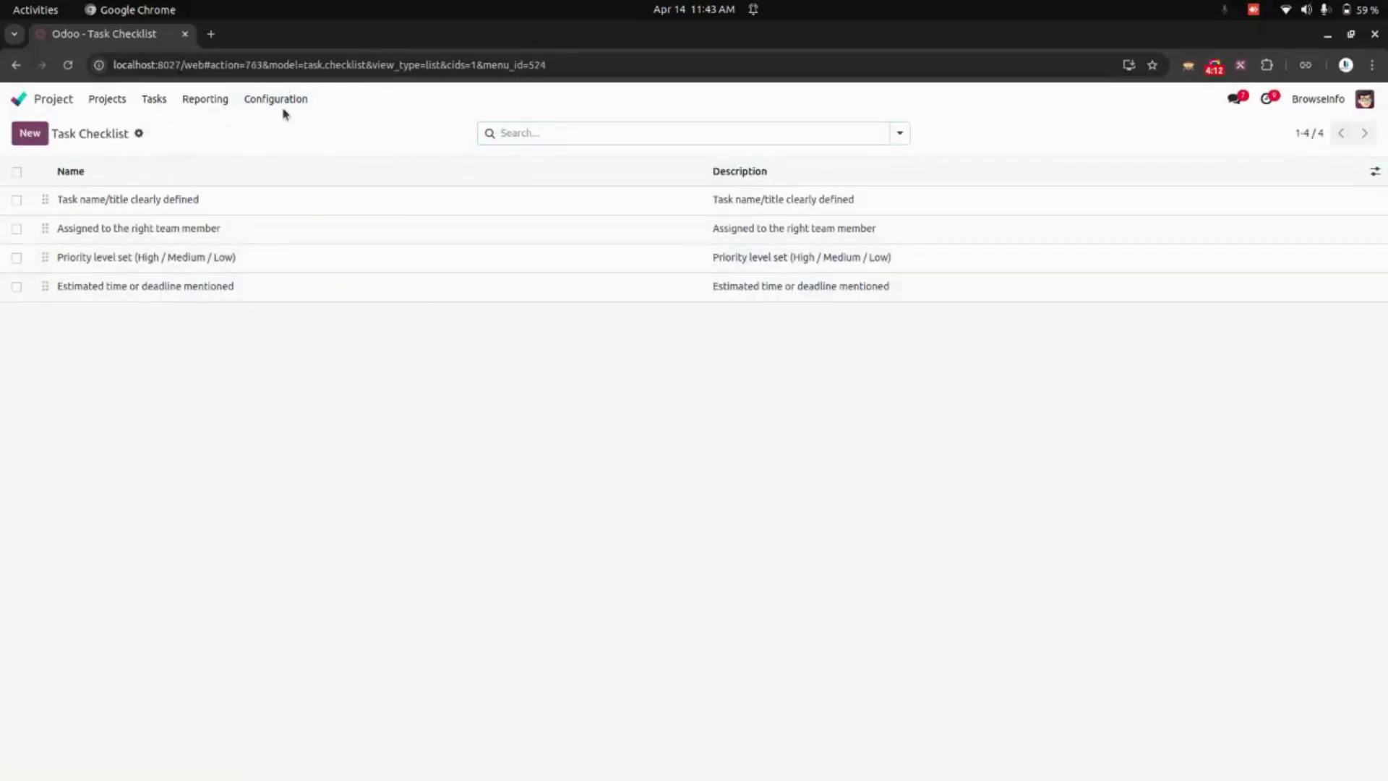
Review project and task checklist templates, then list projects with checklist progress.
click(284, 107)
click(335, 248)
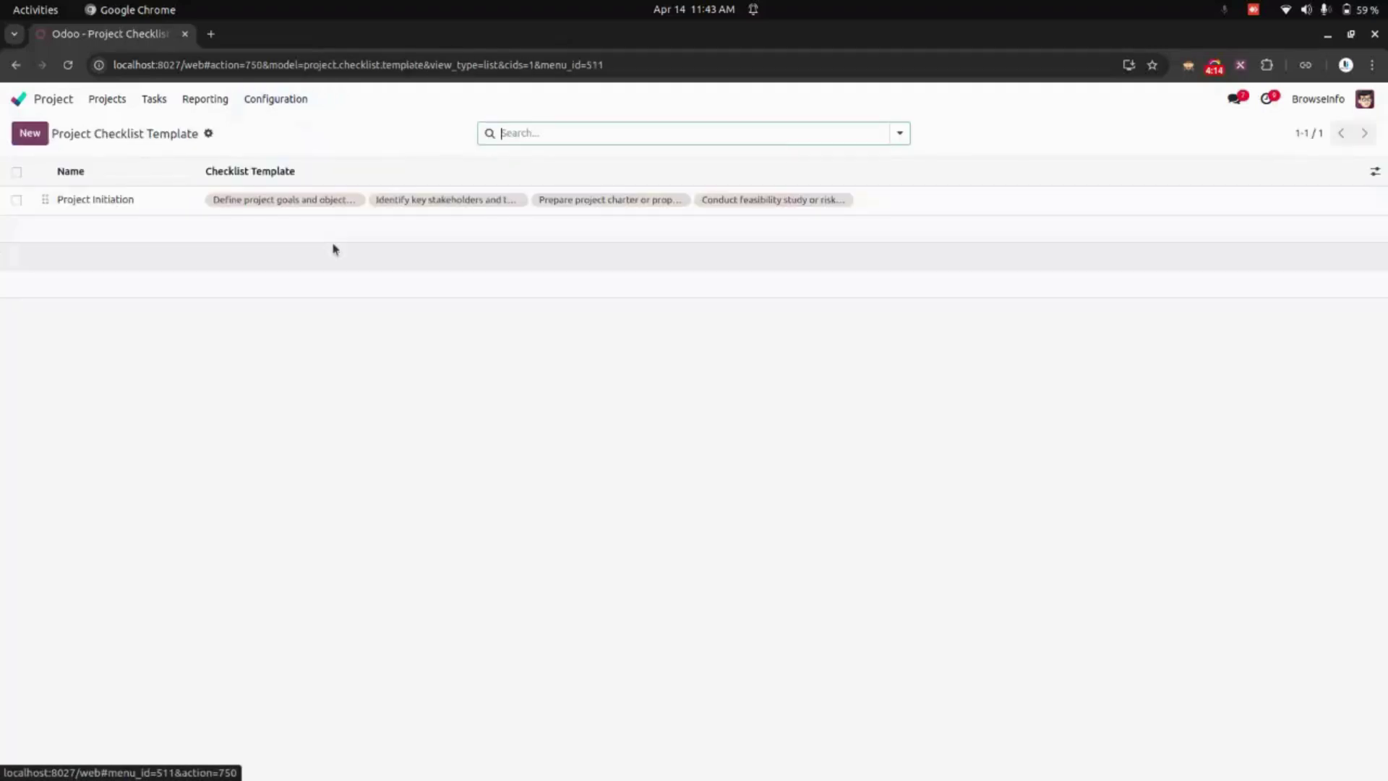
click(298, 99)
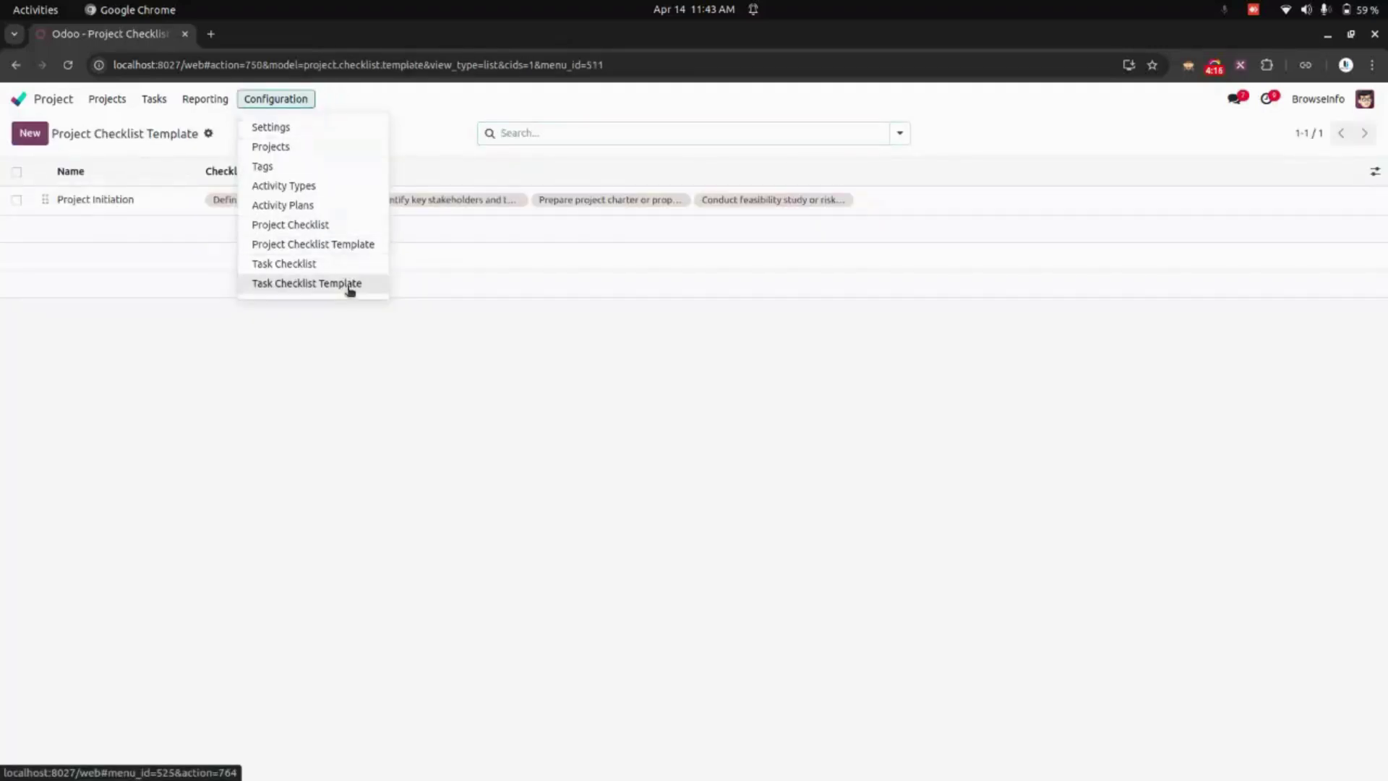
click(349, 284)
click(114, 98)
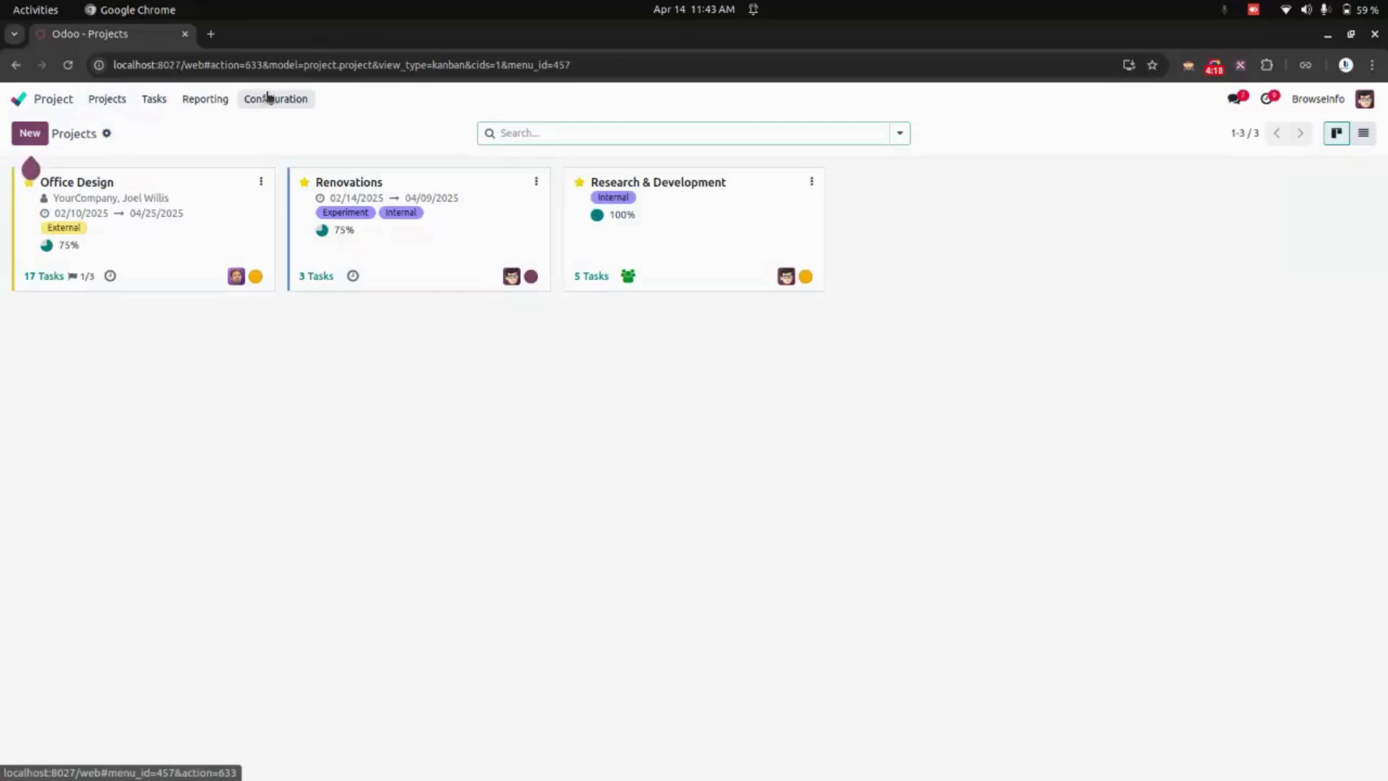
click(274, 99)
click(298, 147)
Check the Renovations project's Project Initiation checklist at 75%, then show All Tasks.
click(209, 226)
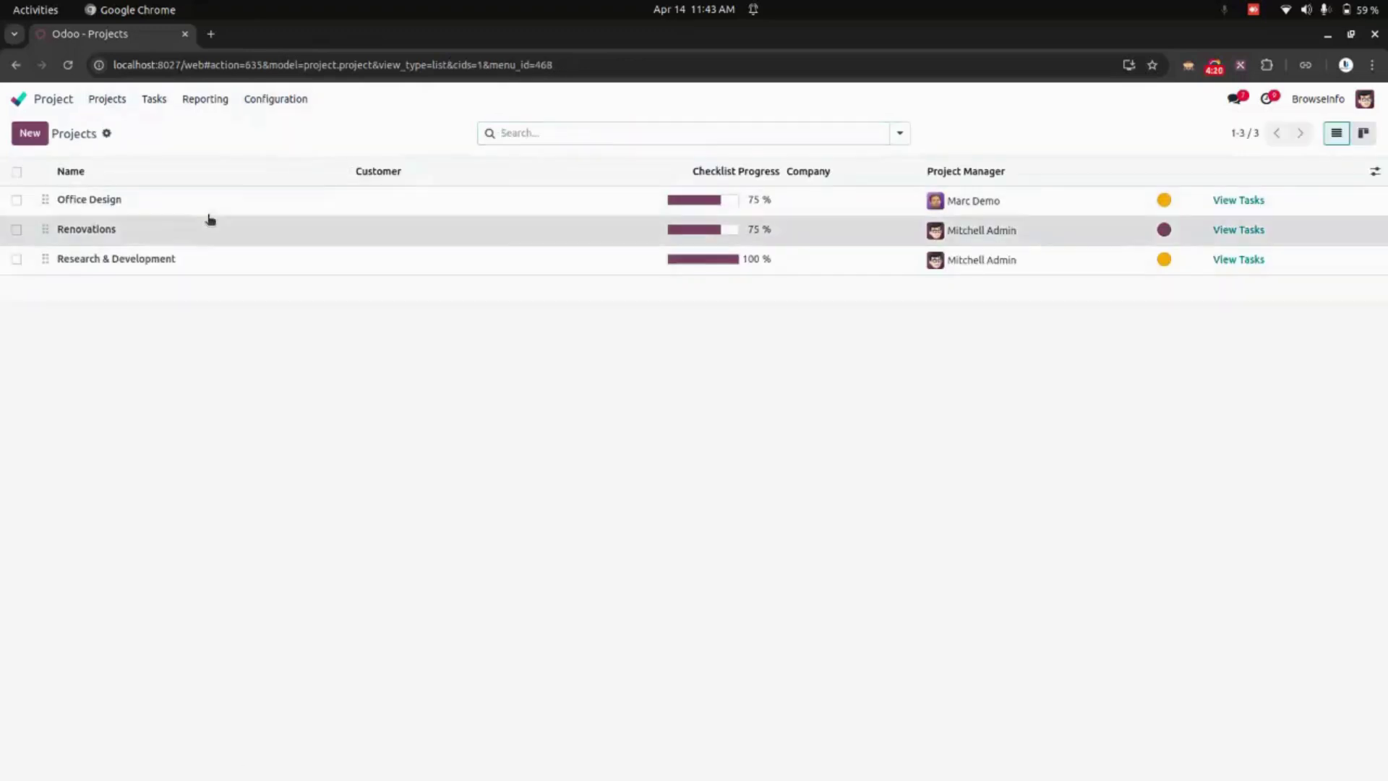
click(203, 325)
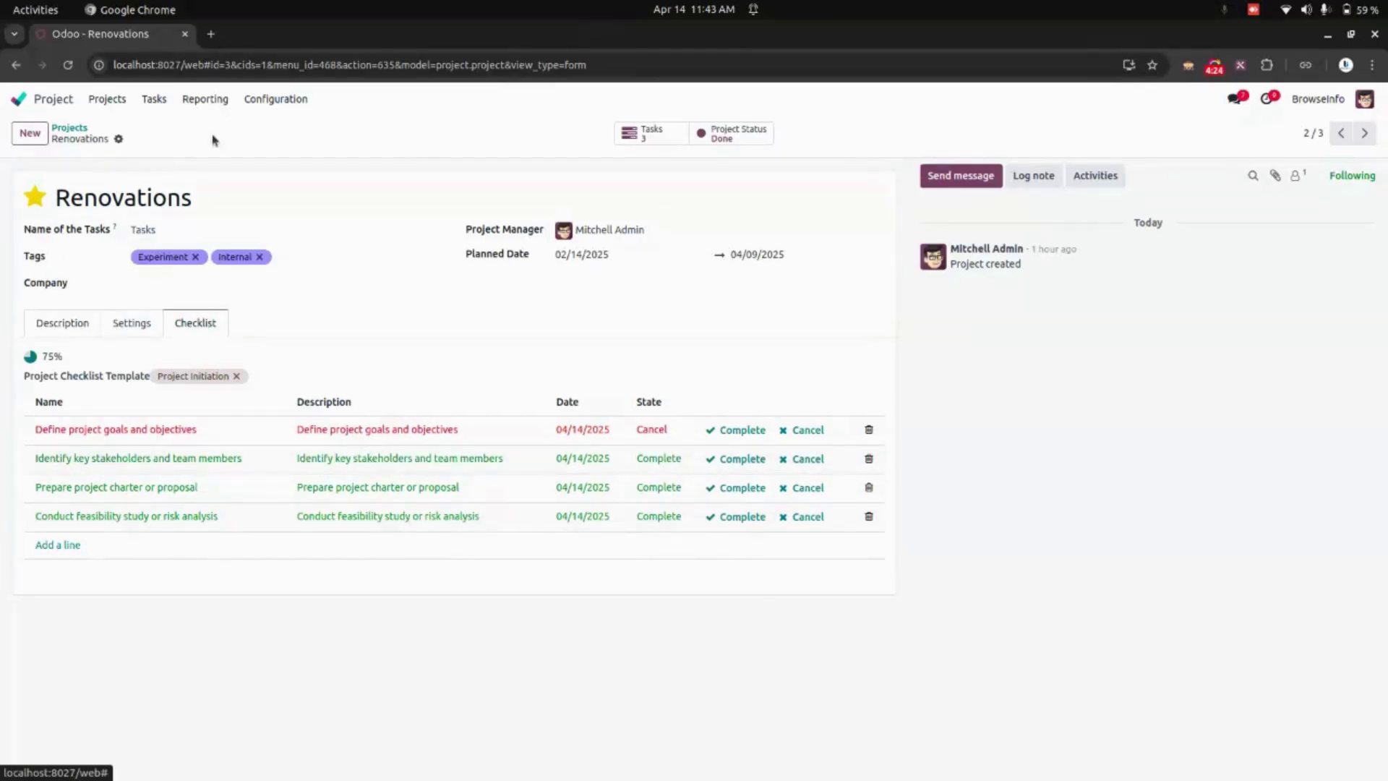
click(161, 101)
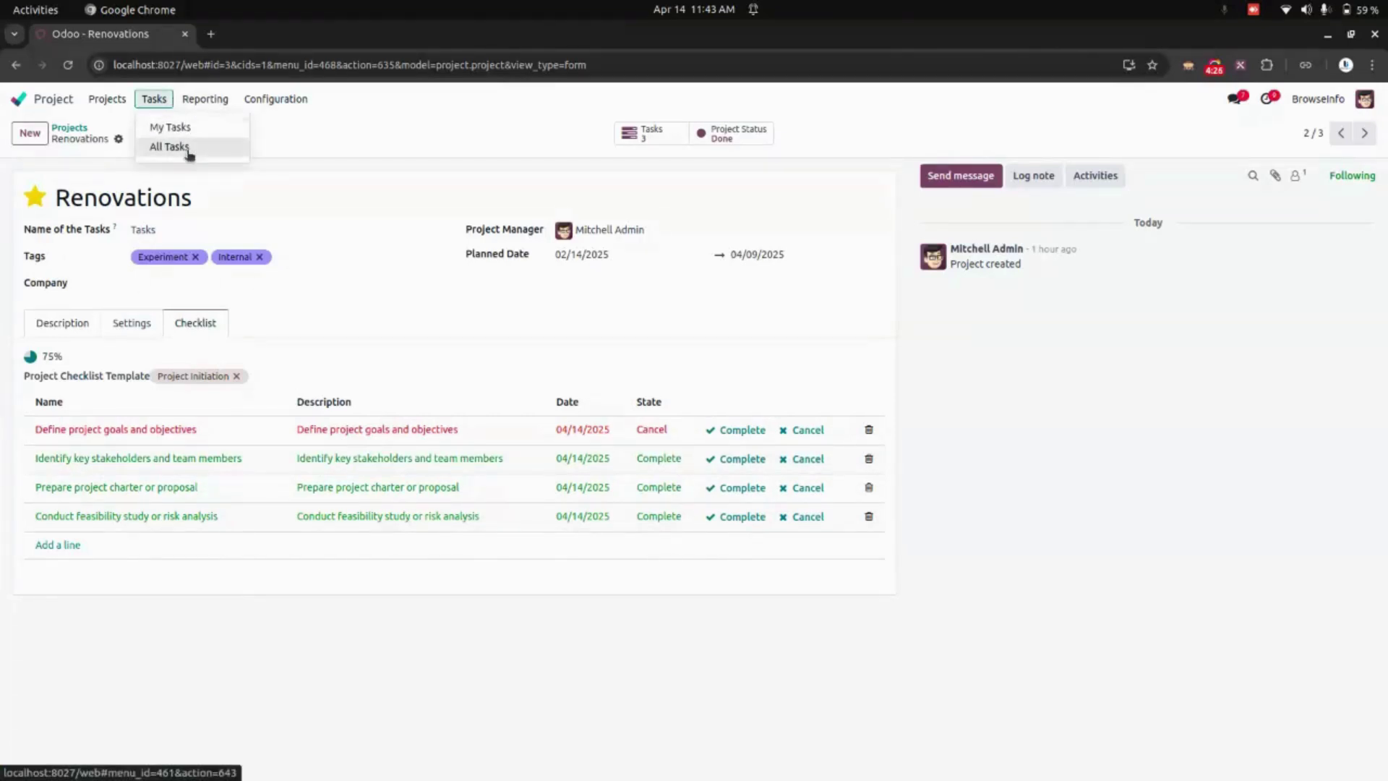
click(169, 147)
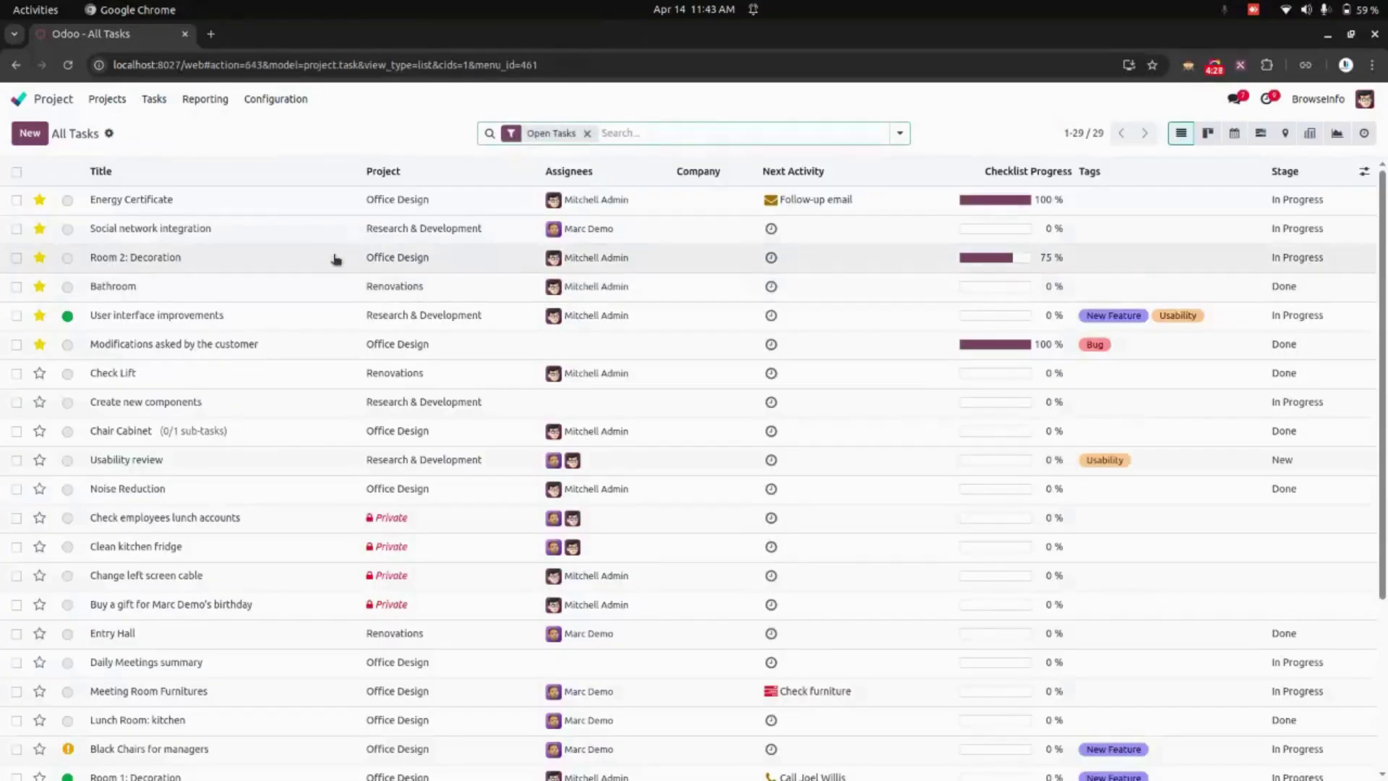
Check the Room 2: Decoration task at 75 %, review tasks in Kanban with filter options, then go home.
click(336, 259)
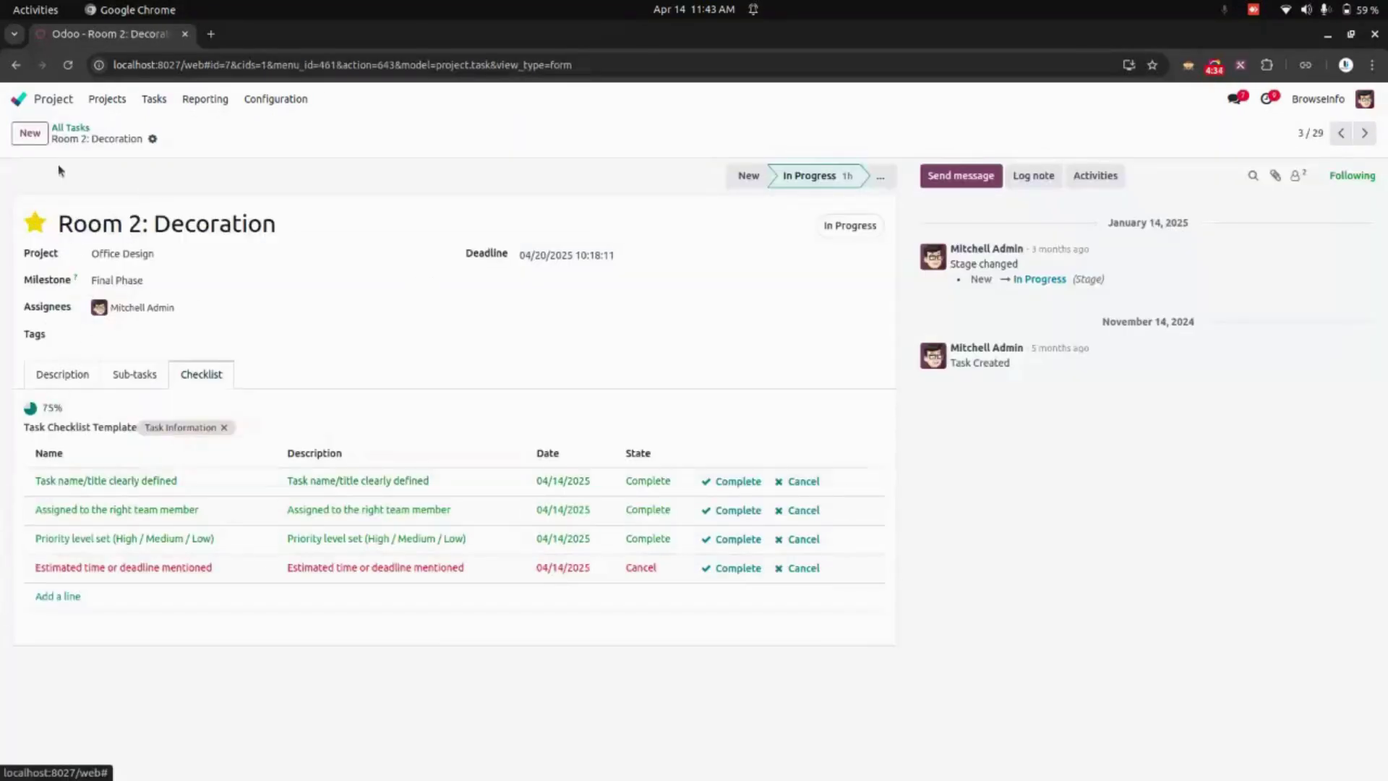
click(73, 130)
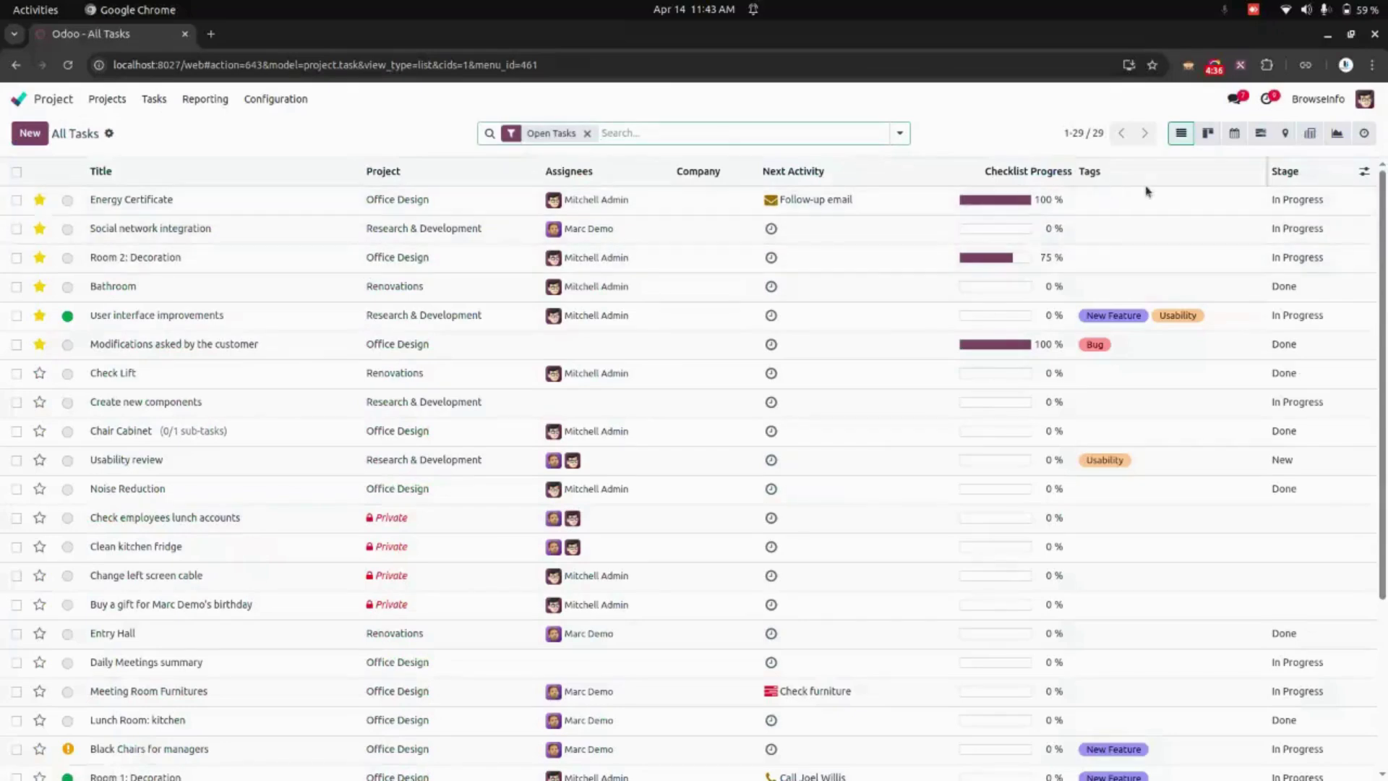
click(1207, 133)
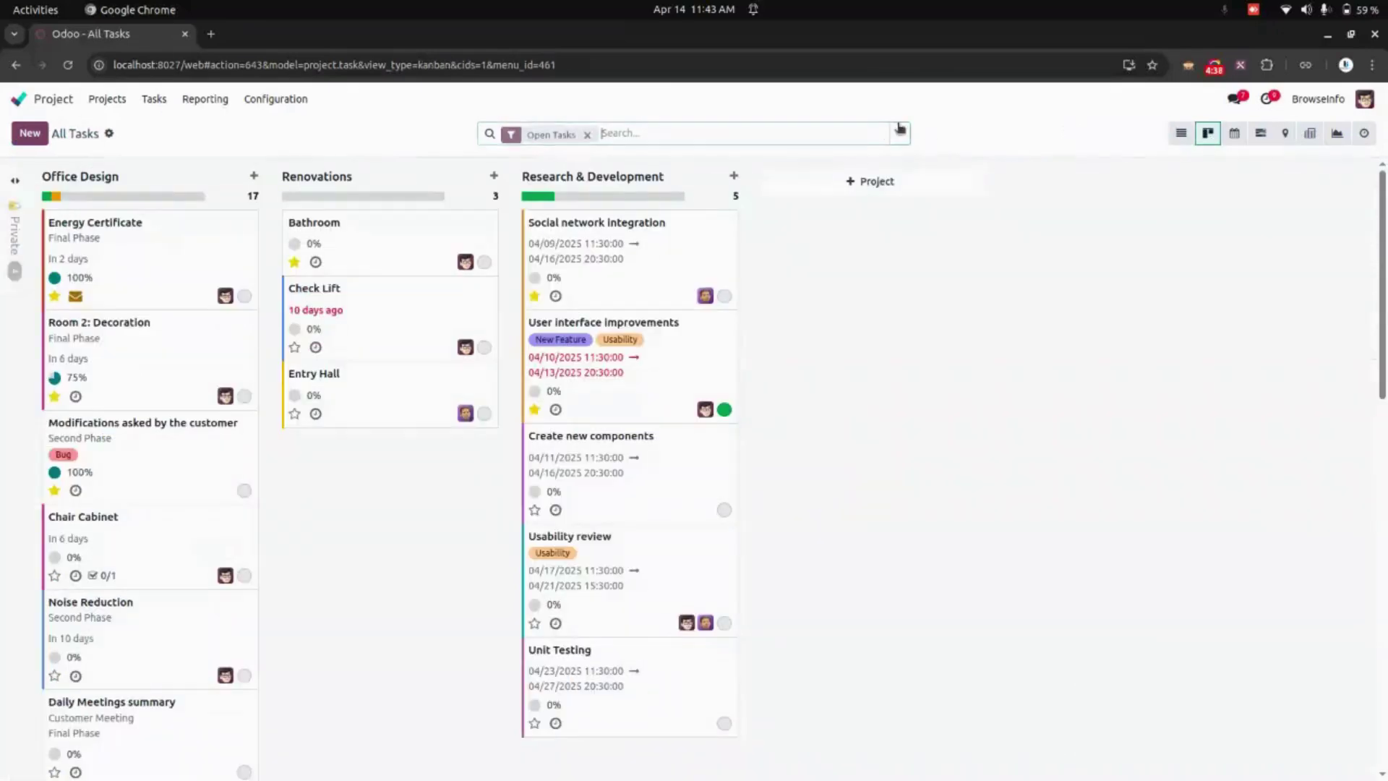
click(896, 134)
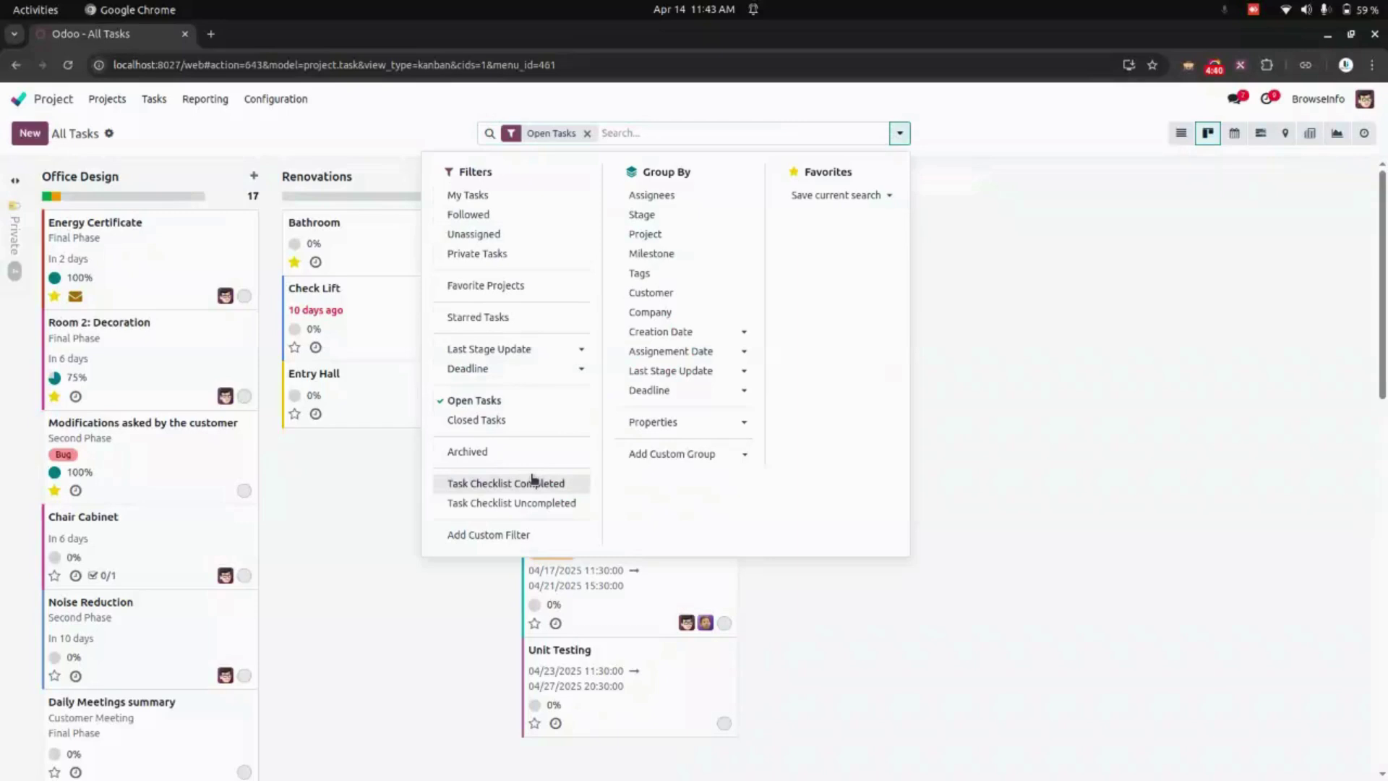
click(33, 101)
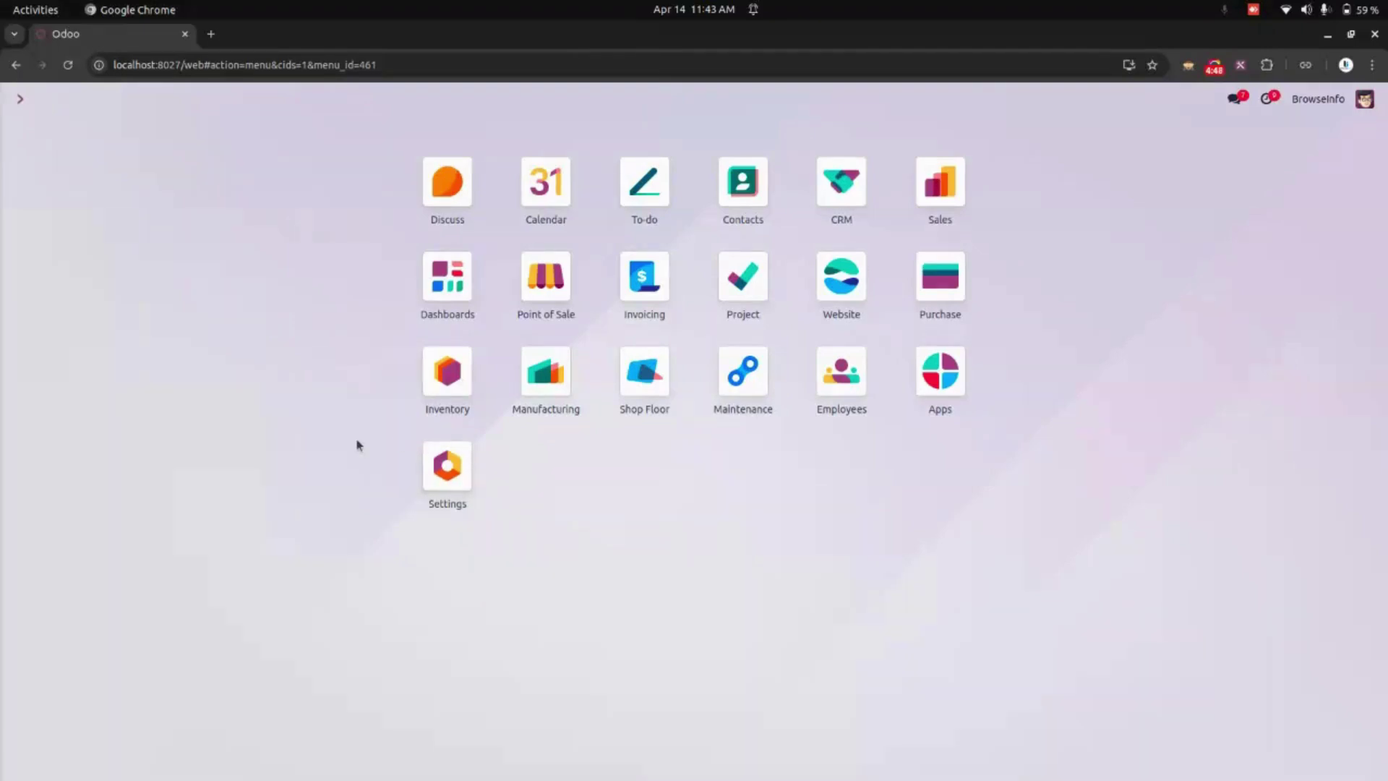
In Employees, view the Employee Entry Checklist Templates, then return to the employee cards.
click(870, 406)
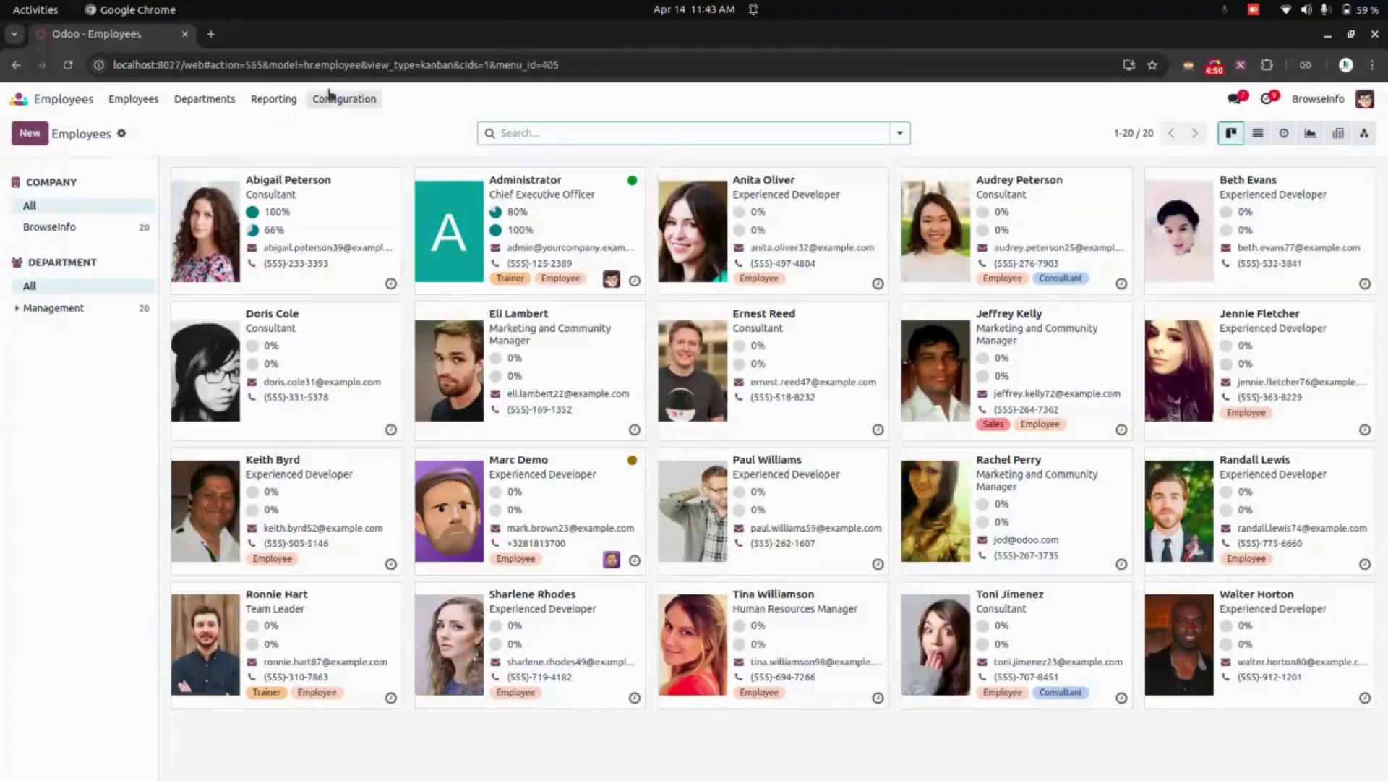
click(371, 101)
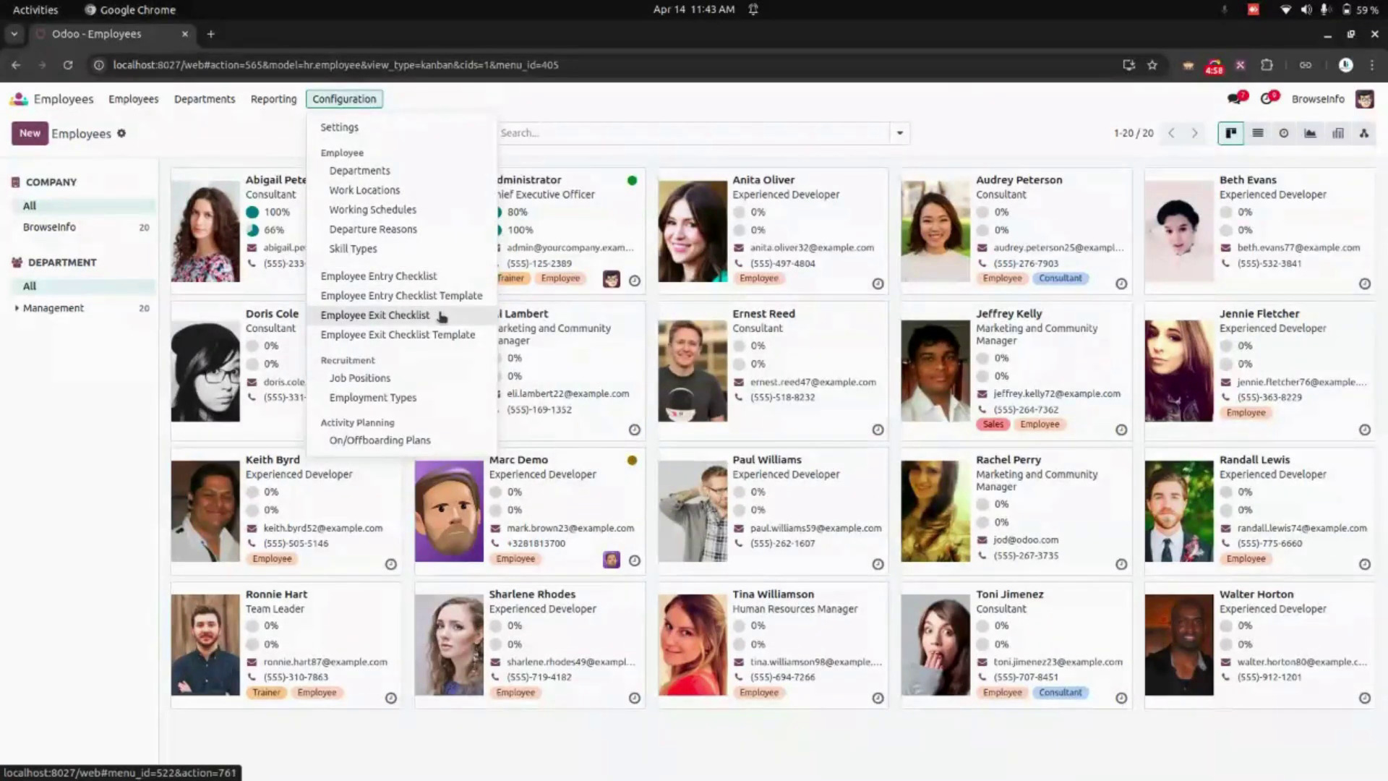
click(459, 296)
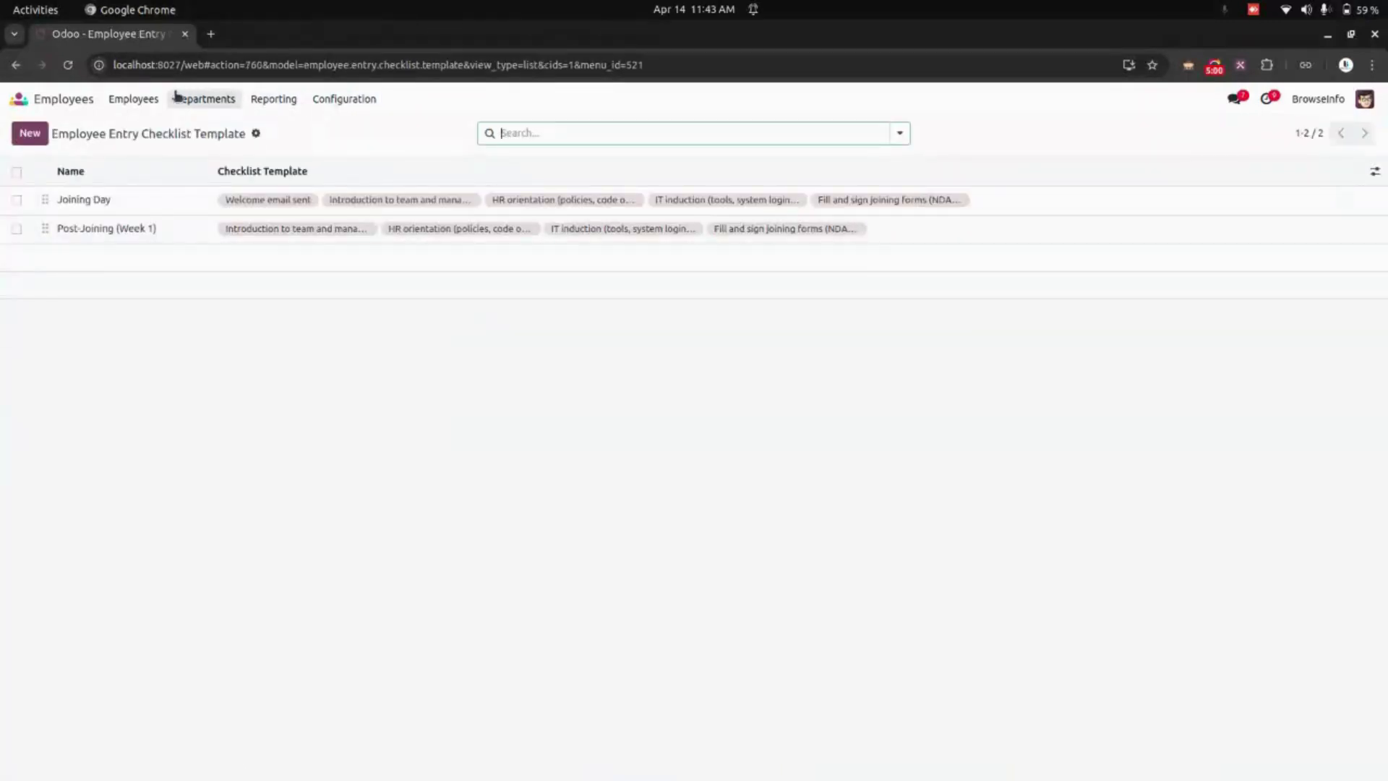
click(134, 98)
click(169, 130)
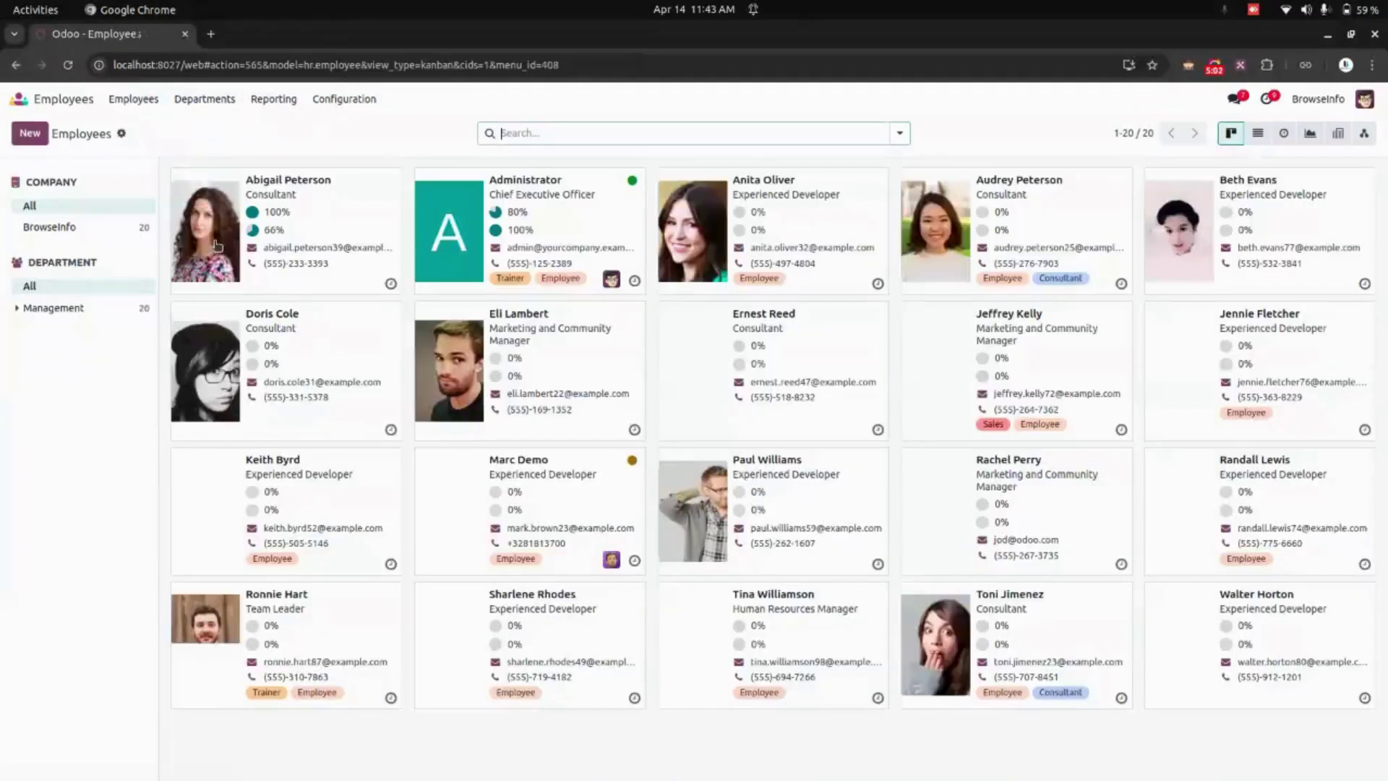
click(216, 246)
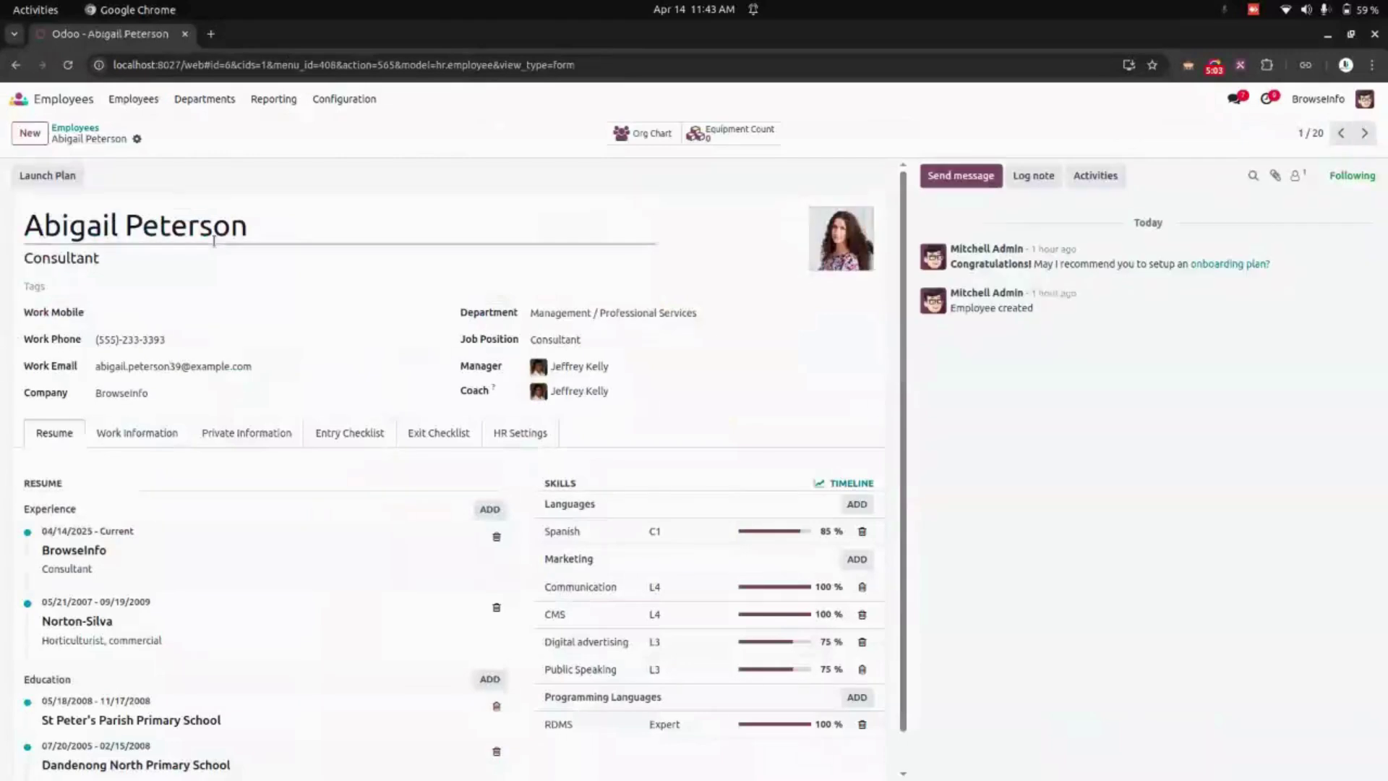
click(373, 442)
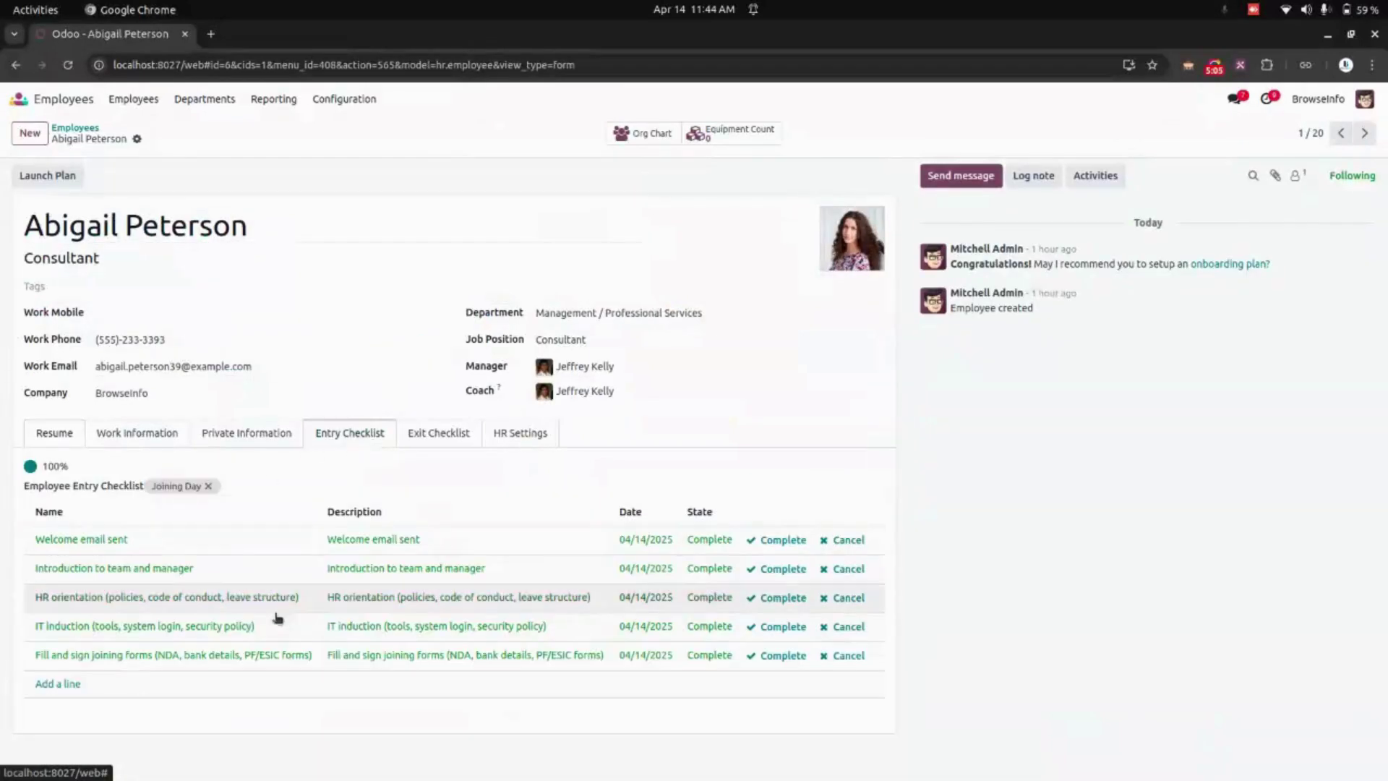
click(422, 442)
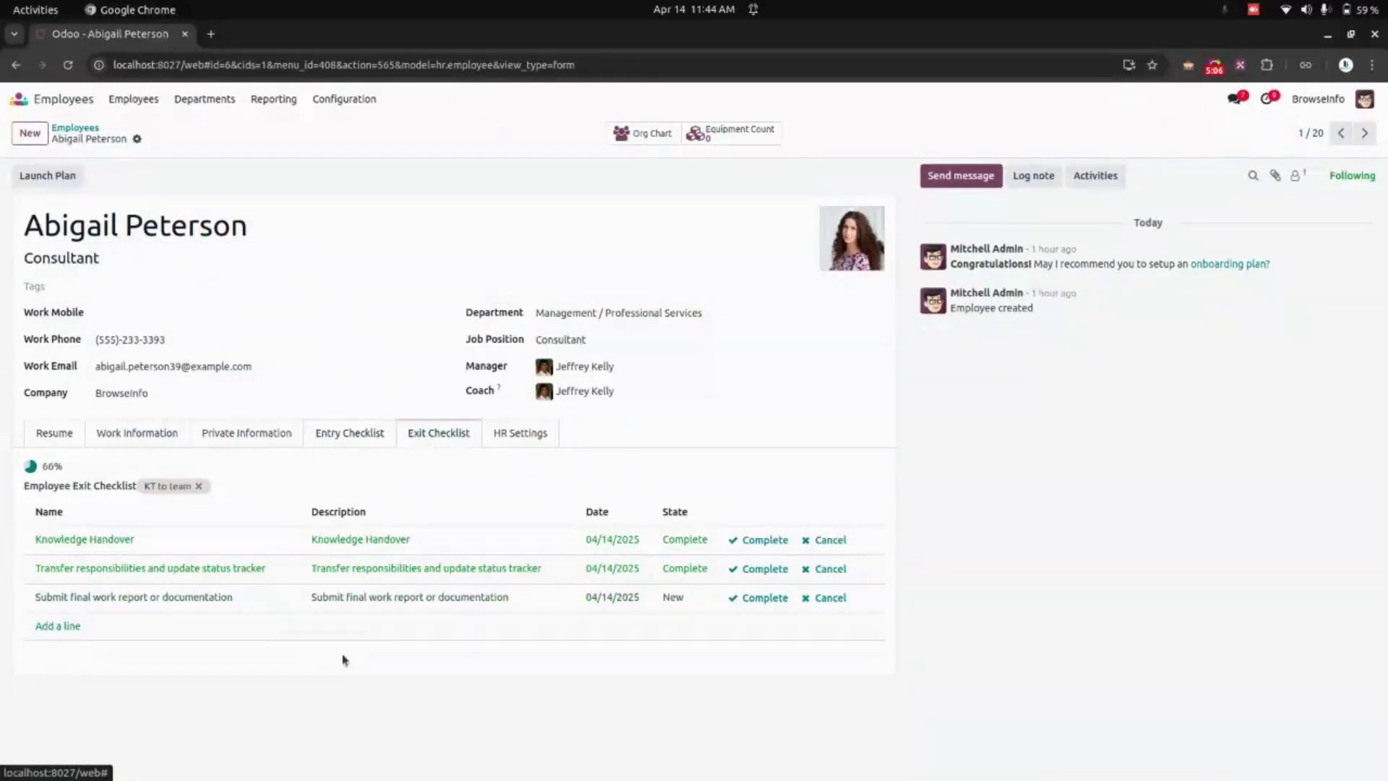
click(72, 129)
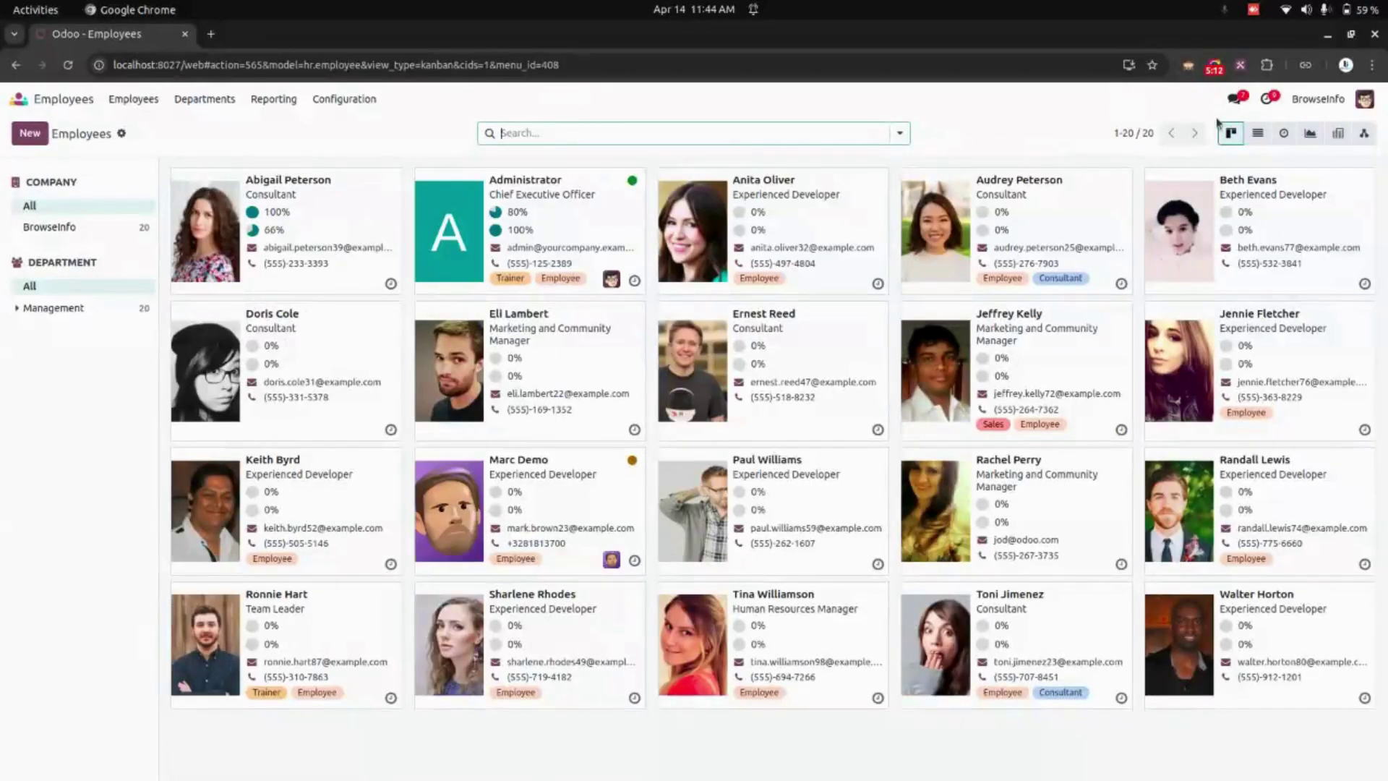
Review the Employees list's entry and exit checklist columns and filters, then return home.
click(1258, 133)
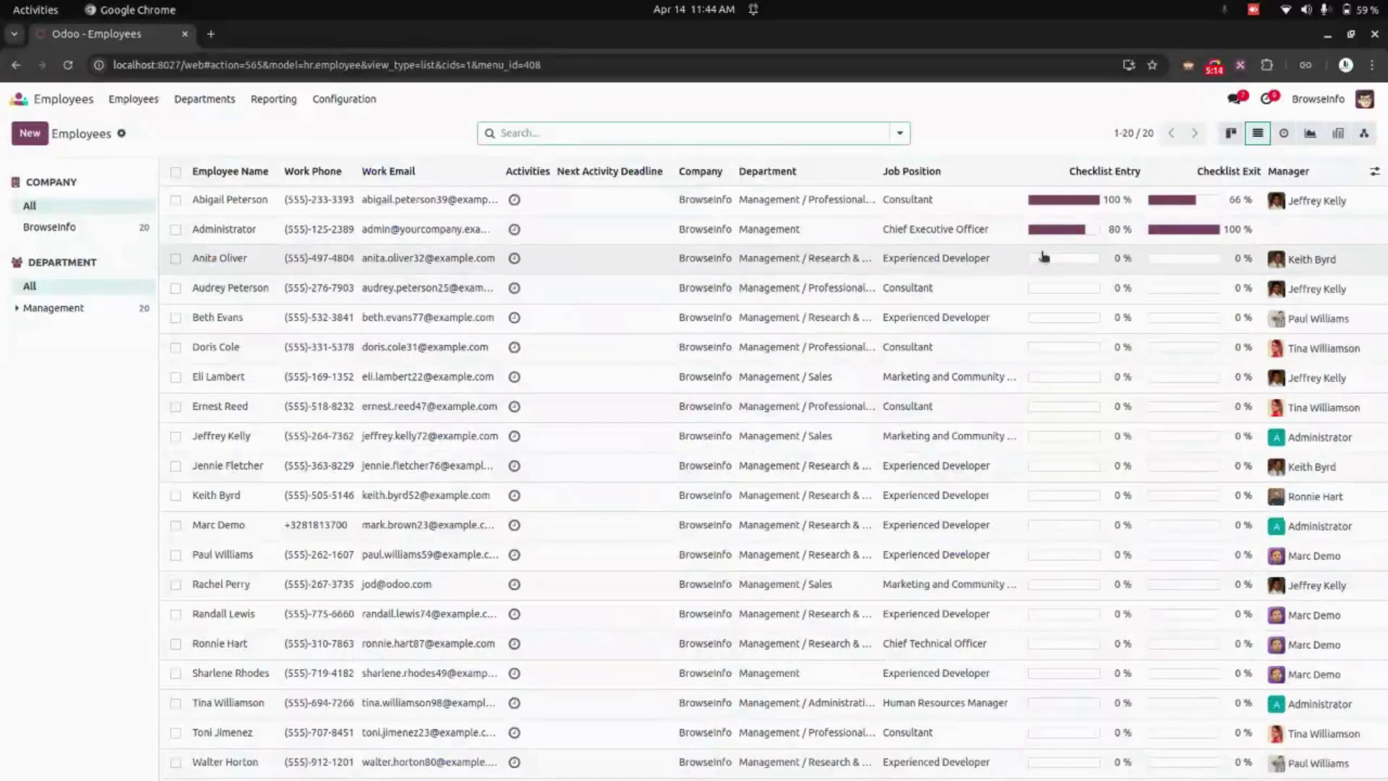
click(899, 133)
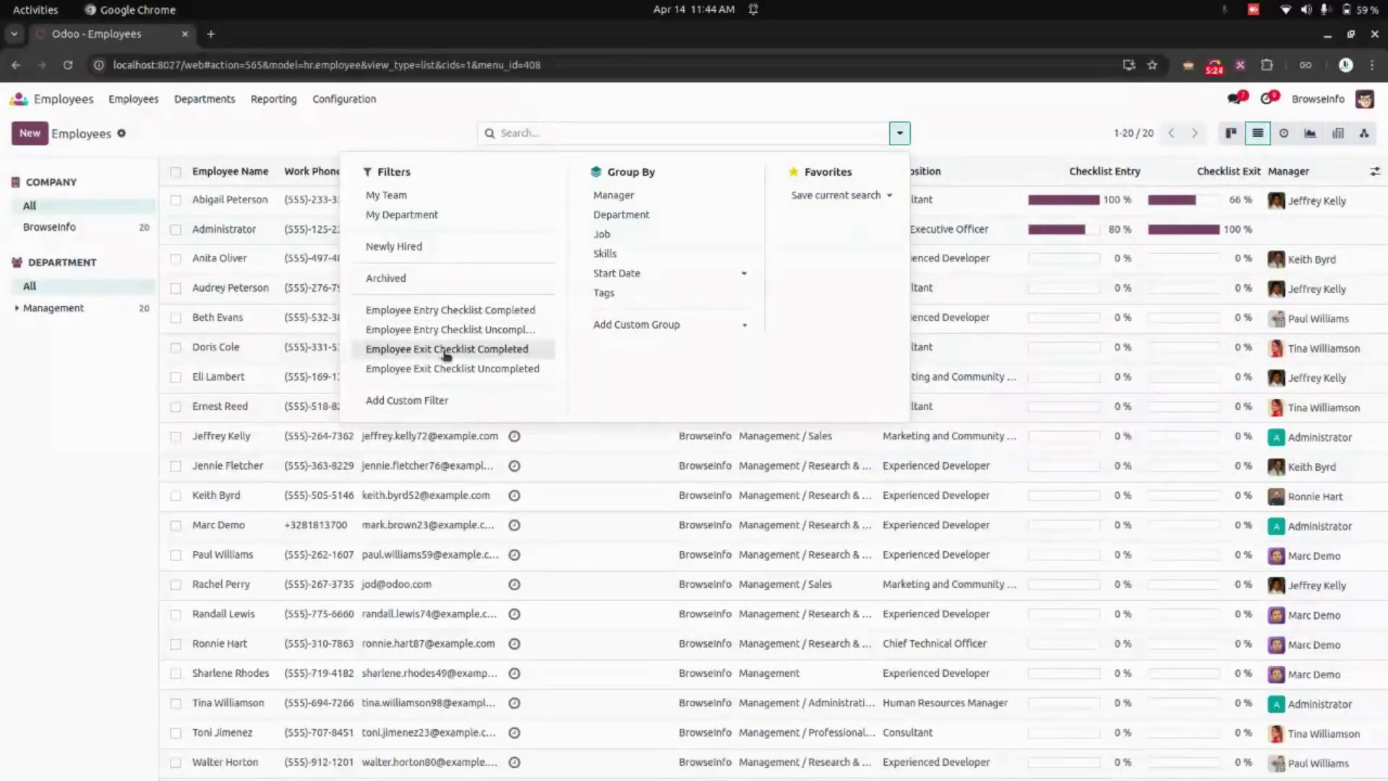
click(301, 141)
click(36, 104)
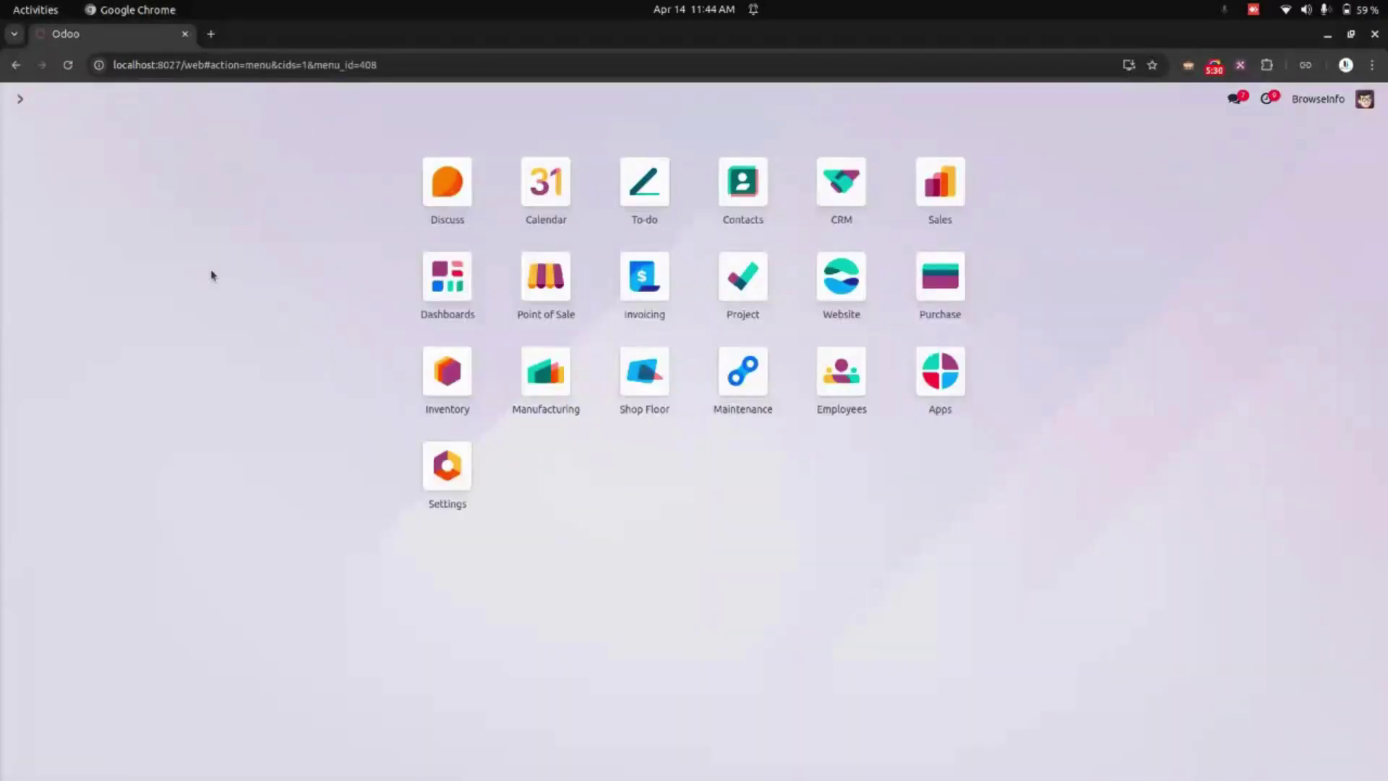